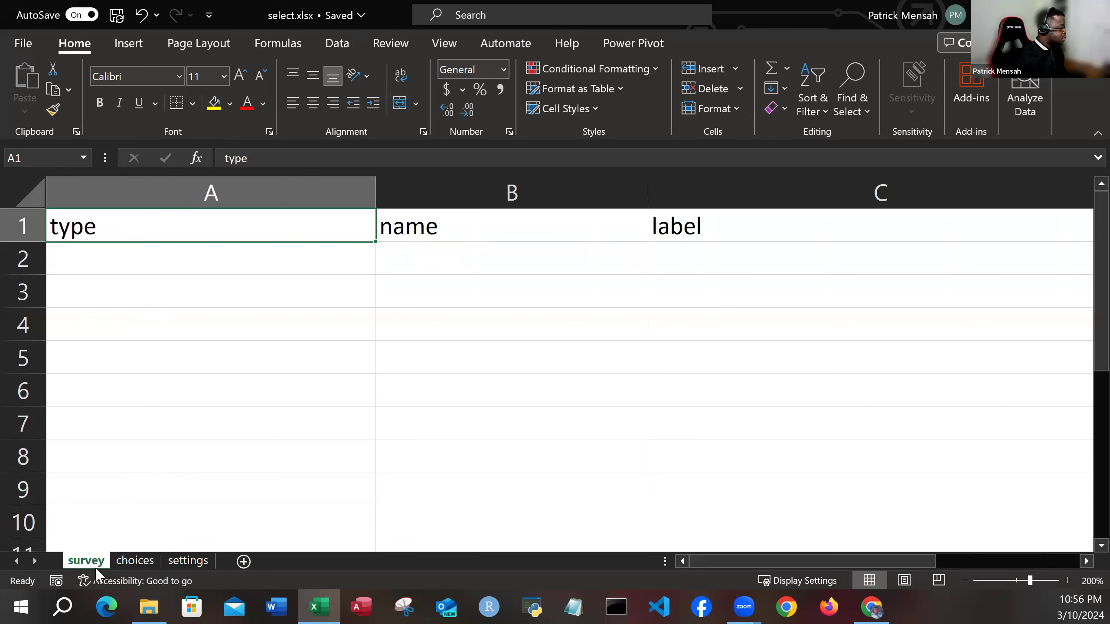
# Look through the survey, choices and settings sheets, and examine the survey sheet's type, name and label columns
pyautogui.click(125, 564)
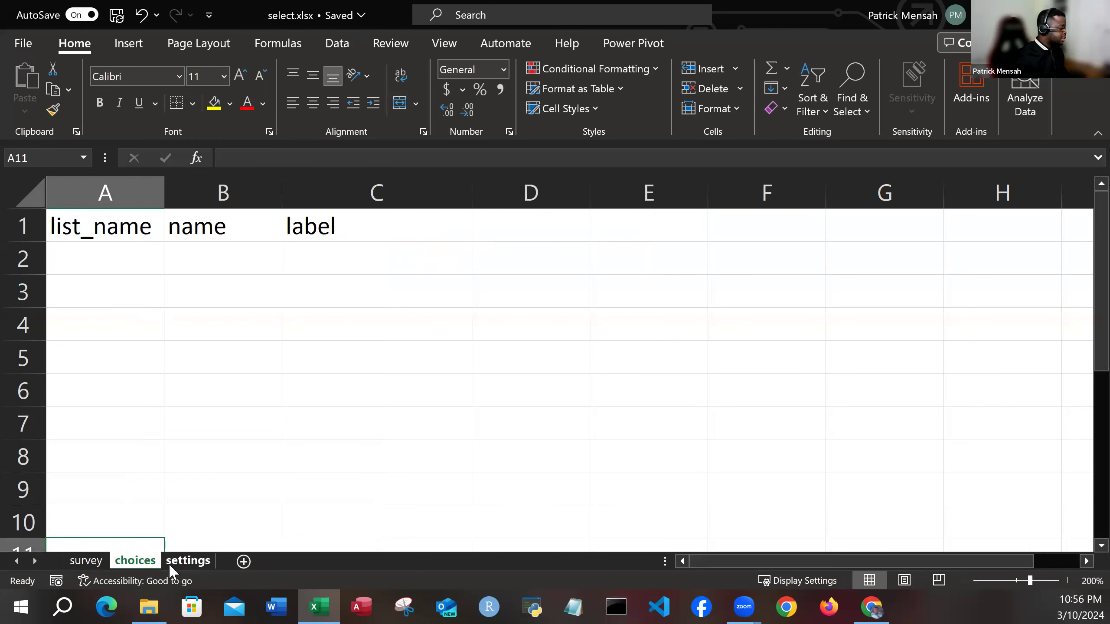
pyautogui.click(184, 567)
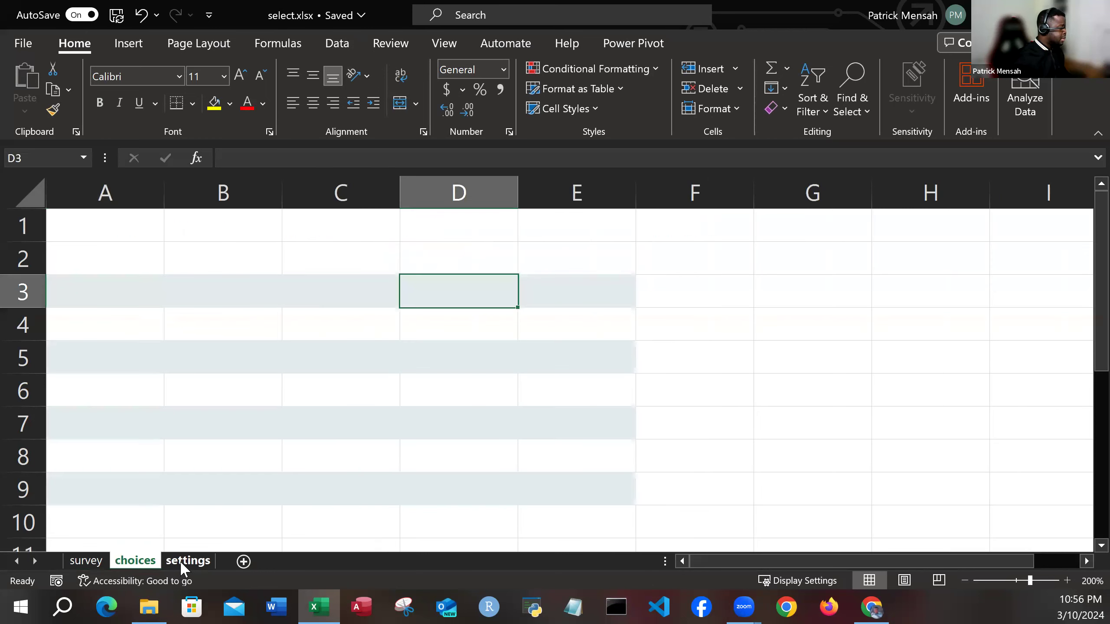
pyautogui.click(91, 562)
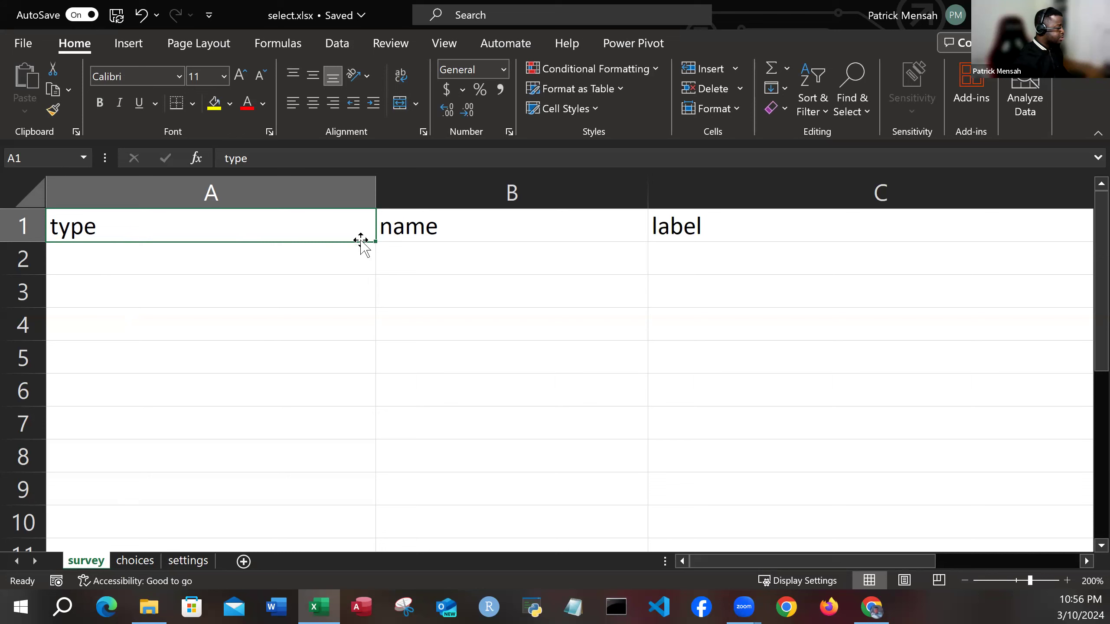
pyautogui.click(426, 231)
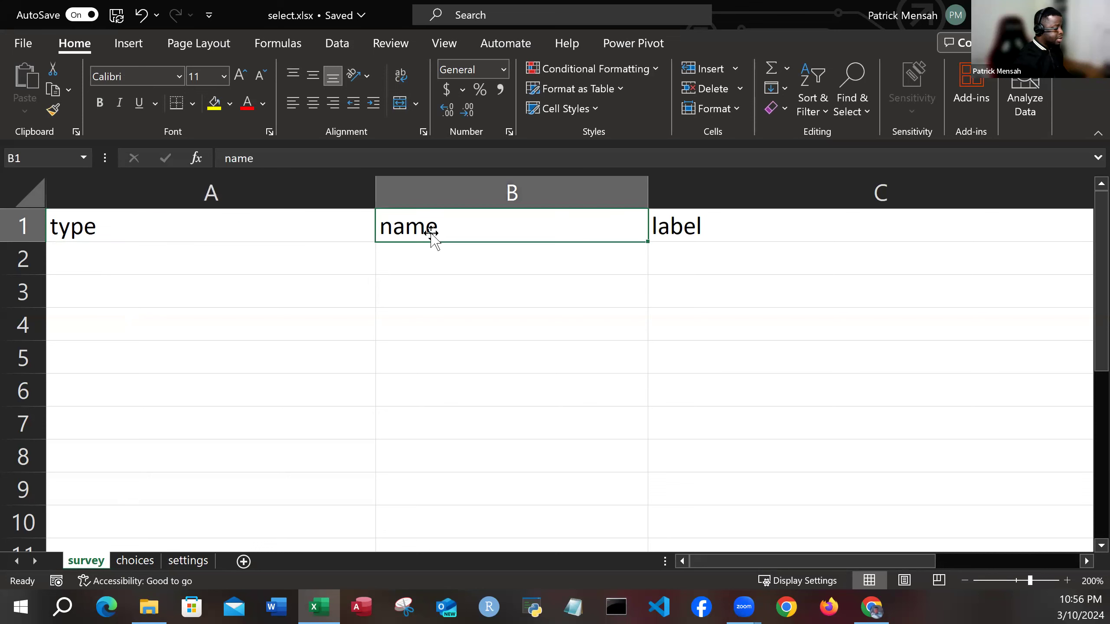
pyautogui.click(679, 231)
pyautogui.click(220, 231)
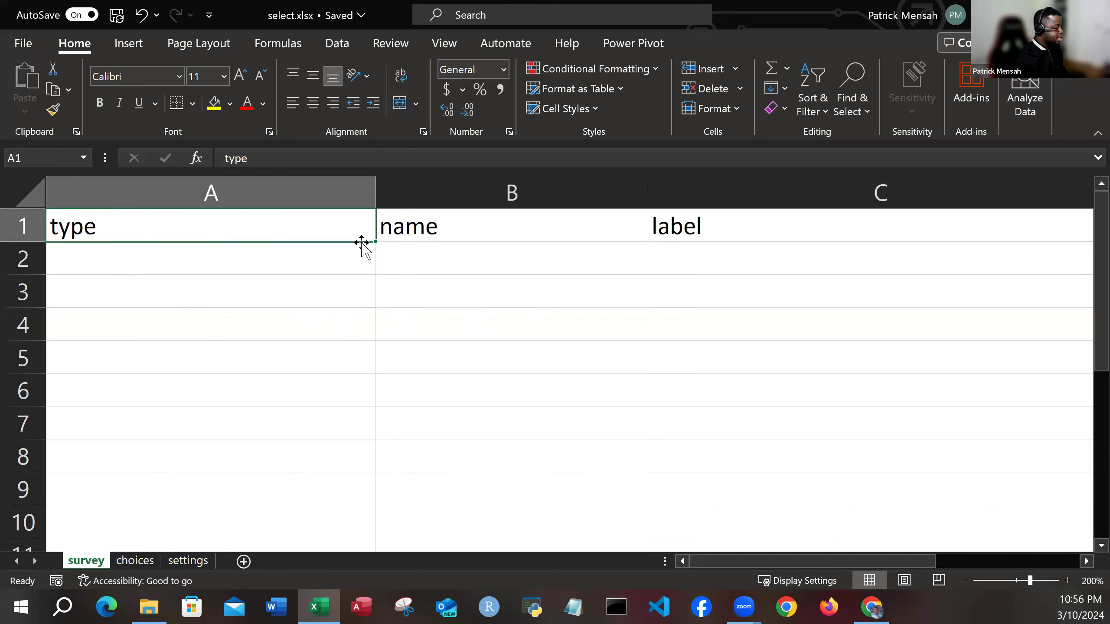
pyautogui.click(398, 228)
pyautogui.click(415, 262)
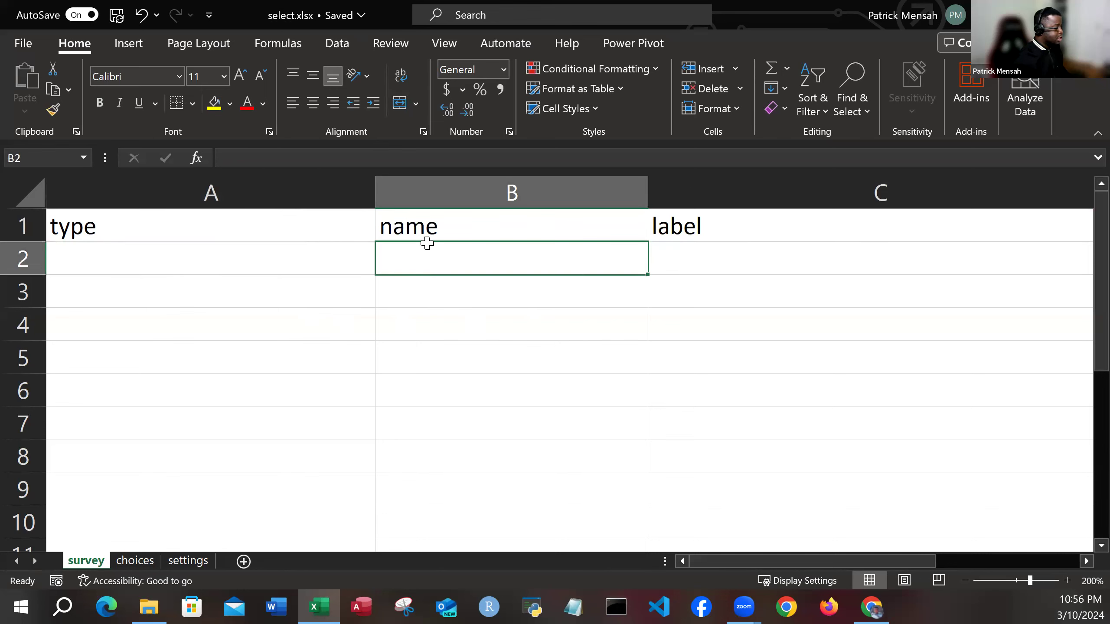
pyautogui.click(706, 229)
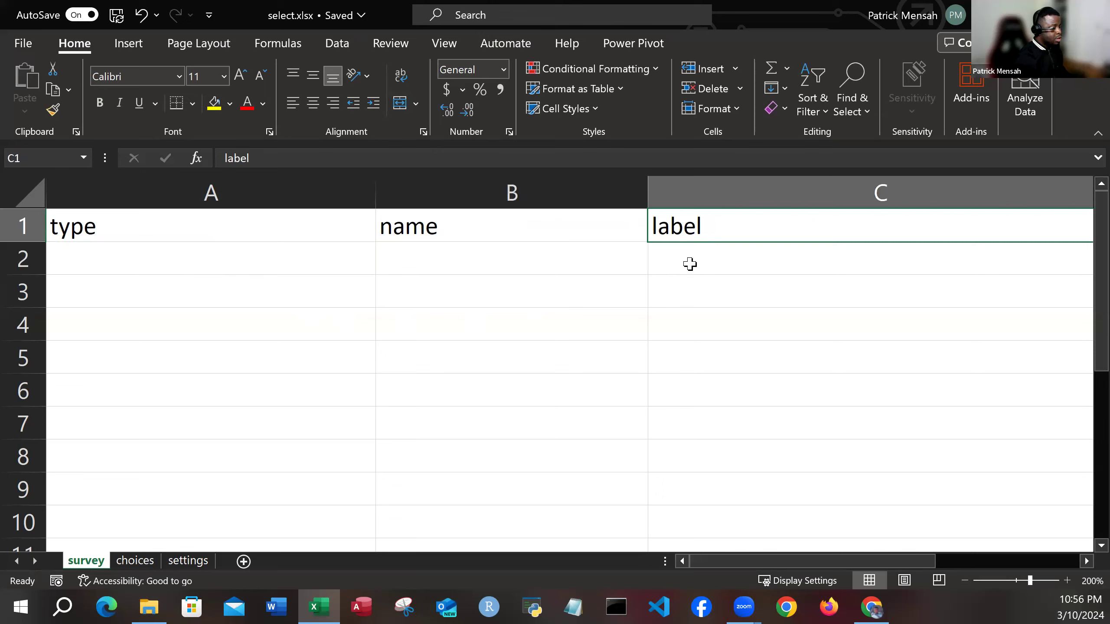
pyautogui.click(690, 263)
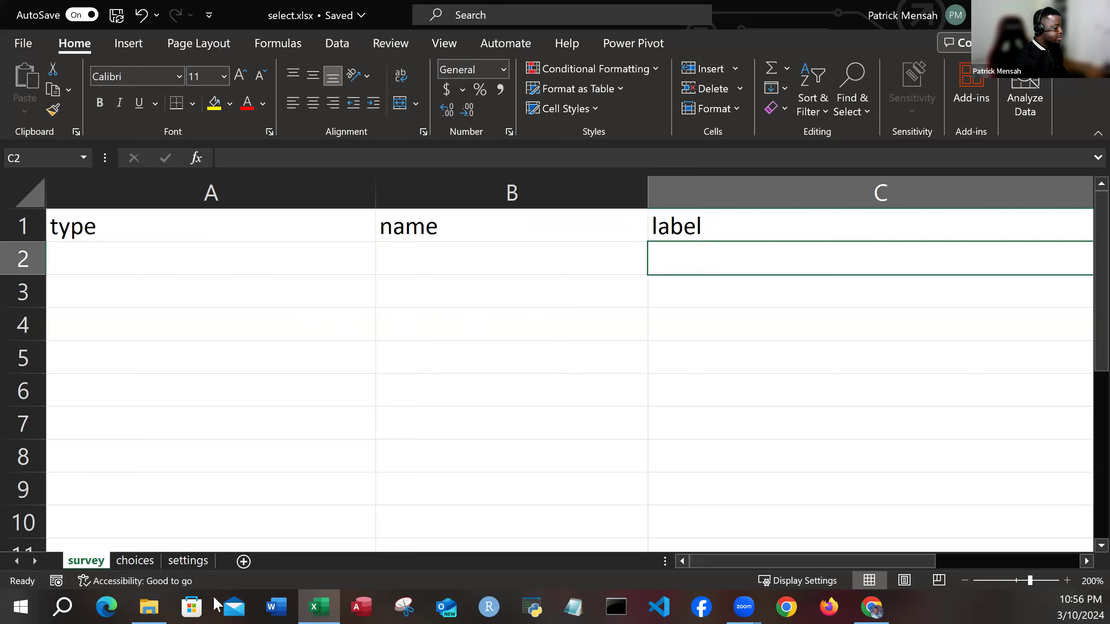
# Examine the list_name, name and label columns on the choices sheet
pyautogui.click(135, 562)
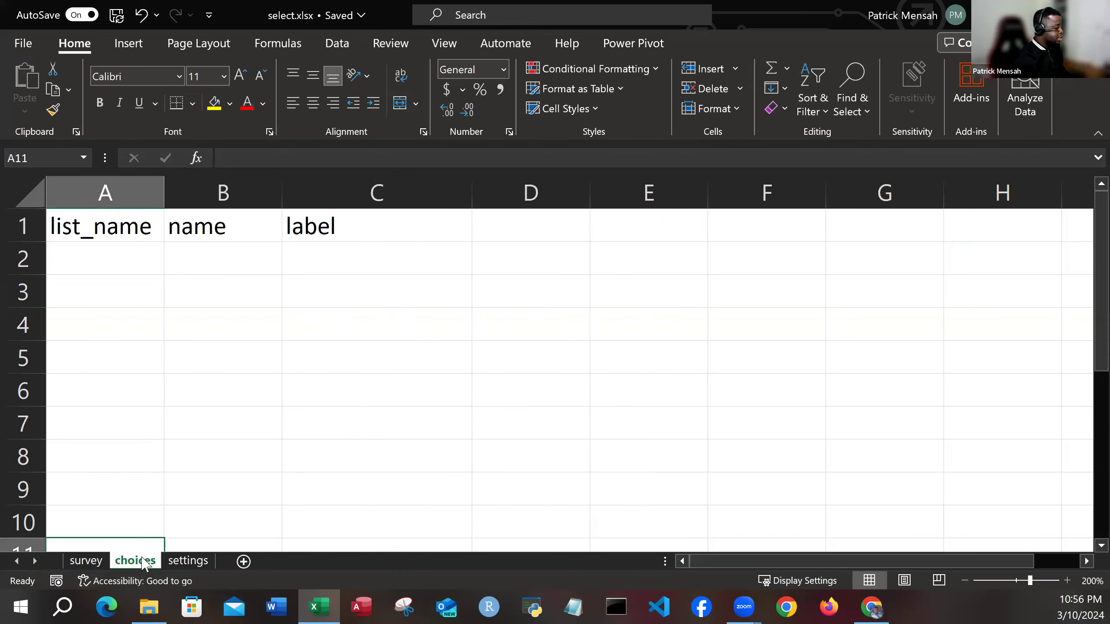
pyautogui.click(102, 235)
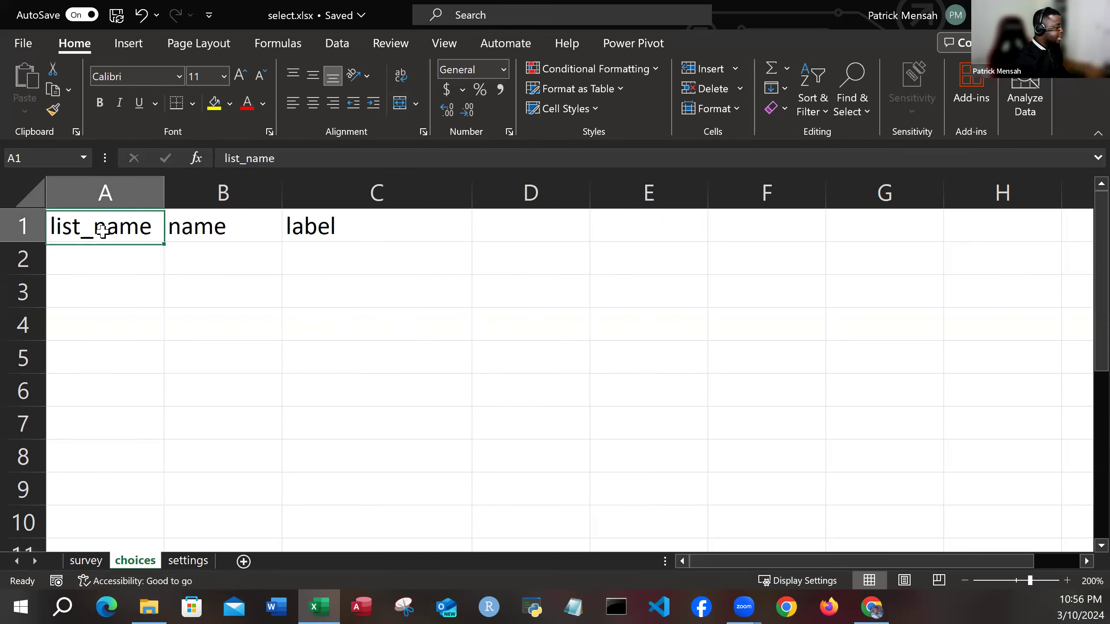
pyautogui.click(111, 271)
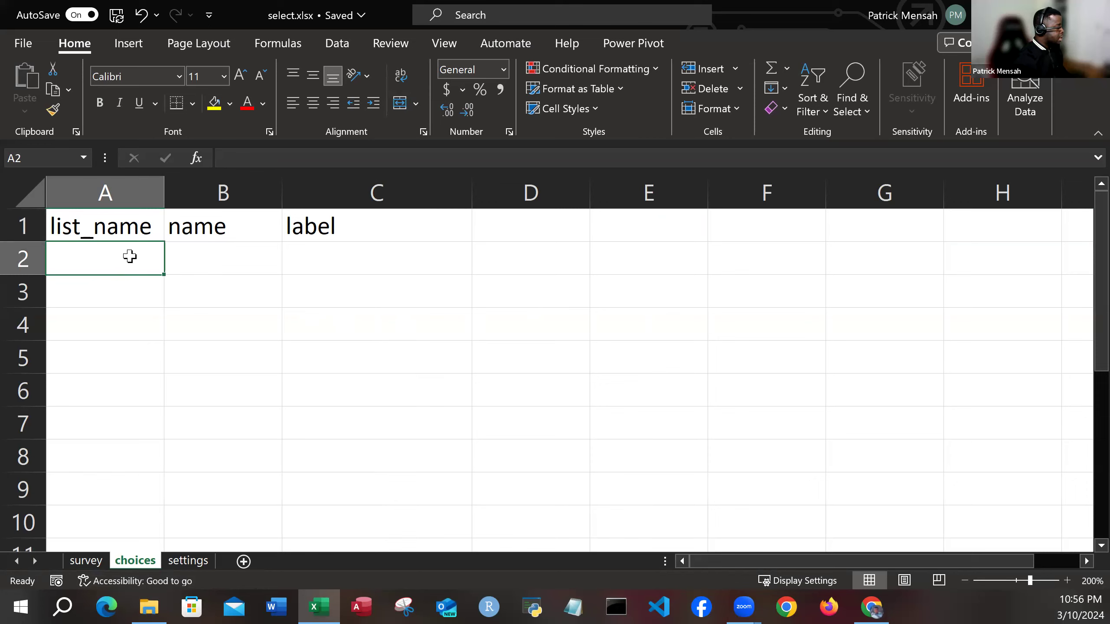
pyautogui.click(186, 260)
pyautogui.click(199, 227)
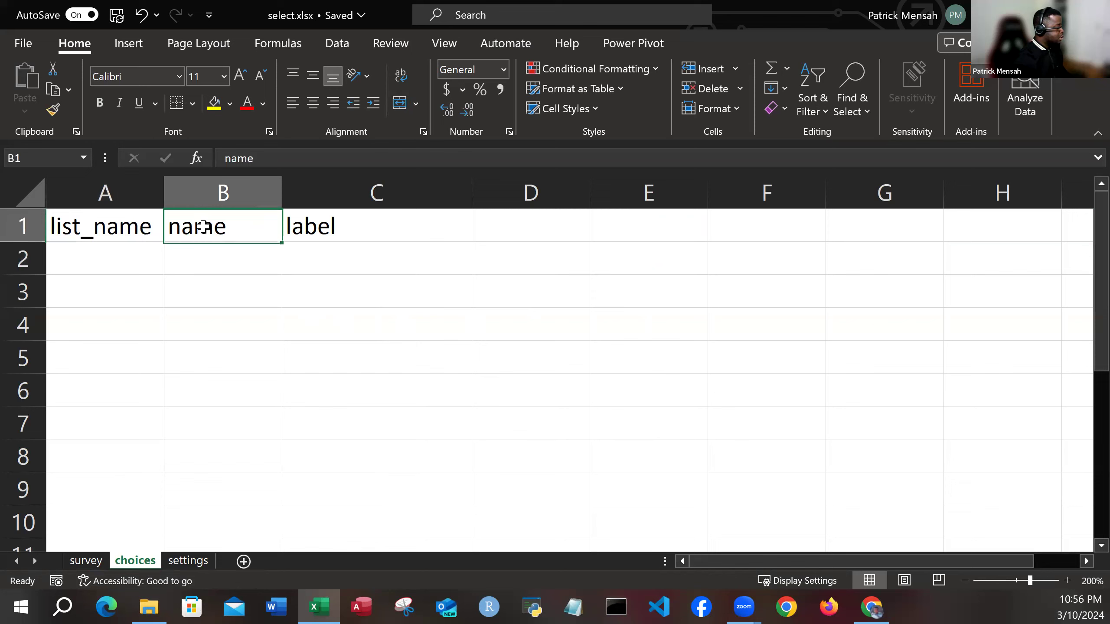
pyautogui.click(198, 266)
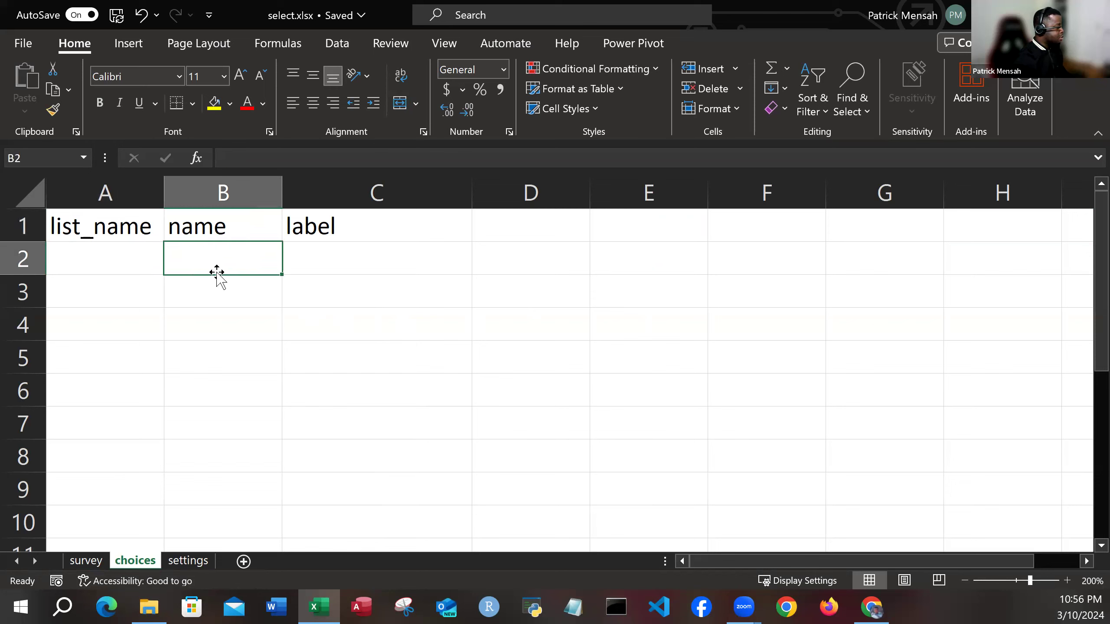
pyautogui.click(331, 223)
pyautogui.click(320, 263)
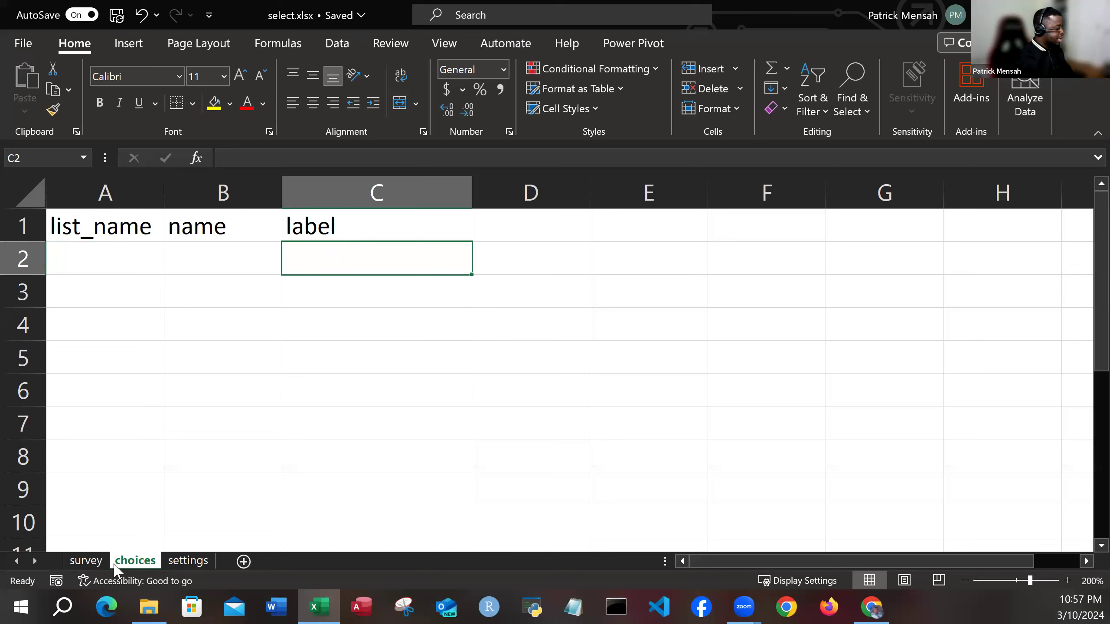
# On the survey sheet, enter the question type "select_one party" in cell A2
pyautogui.click(88, 561)
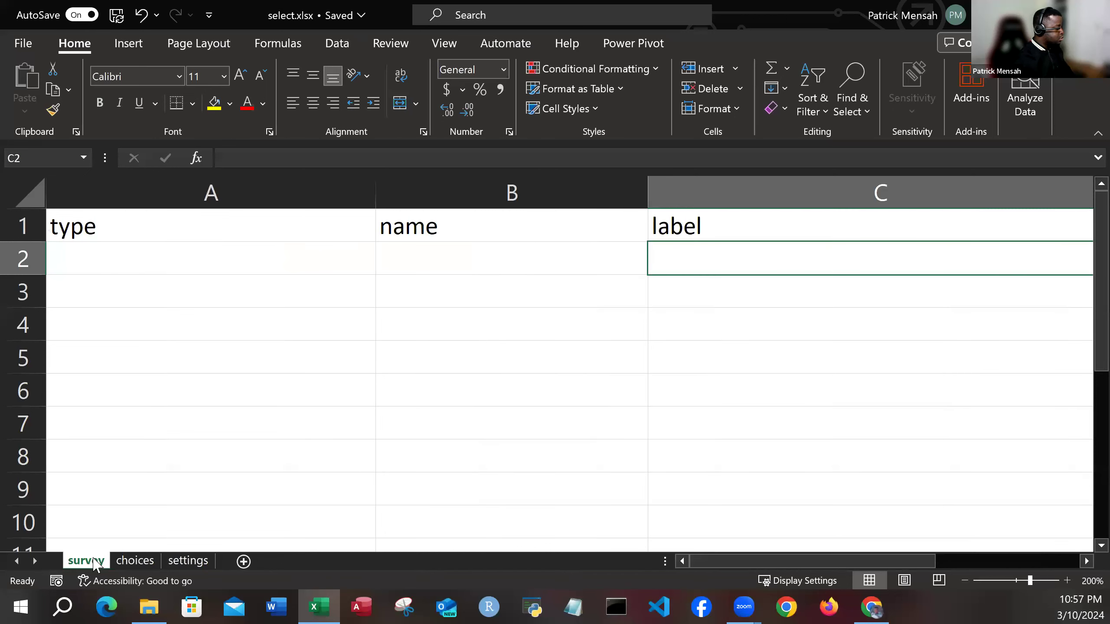
pyautogui.click(153, 267)
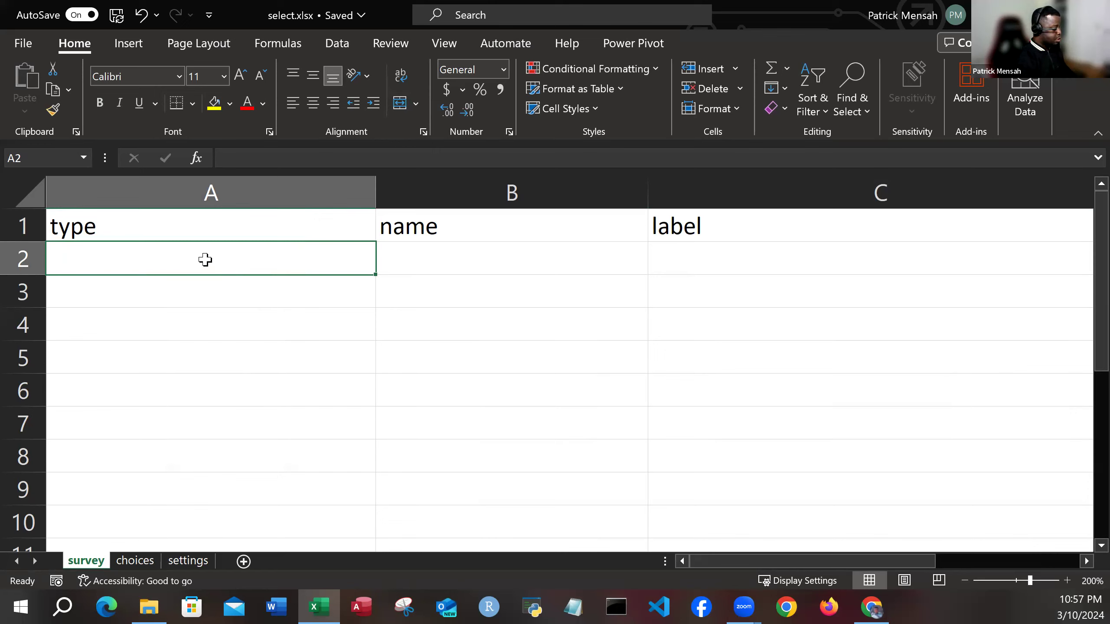
pyautogui.write('se')
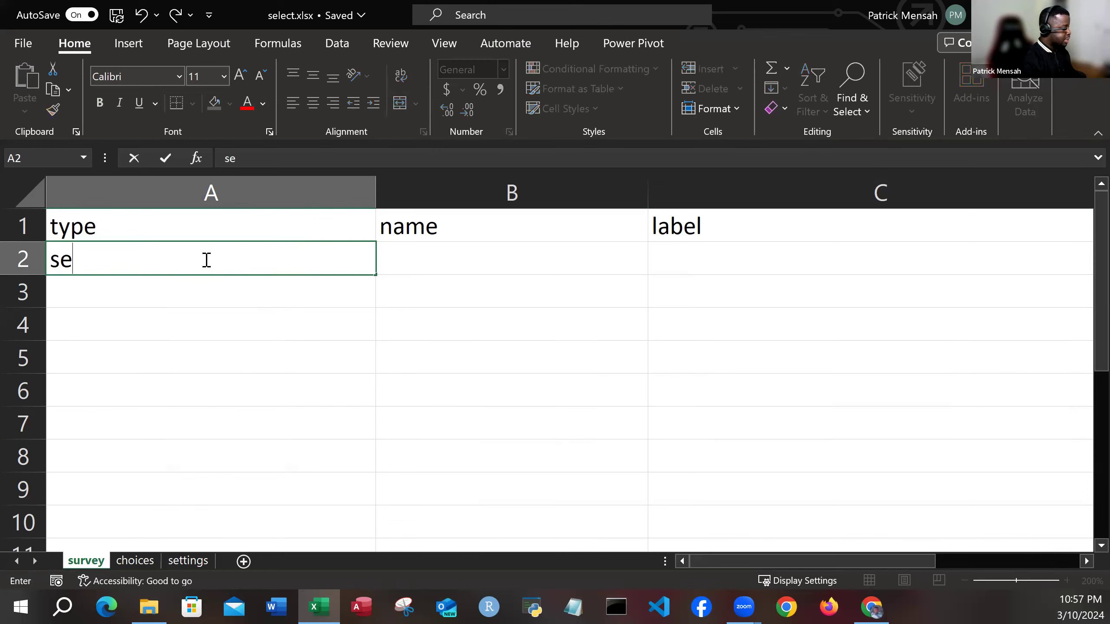
pyautogui.write('lect')
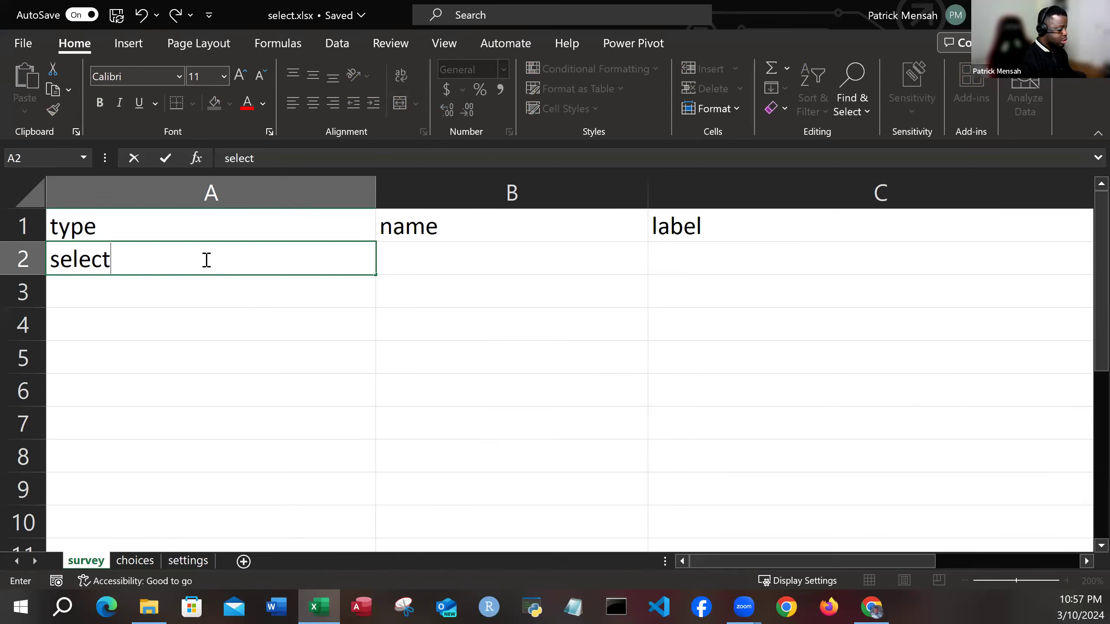
pyautogui.write('_one')
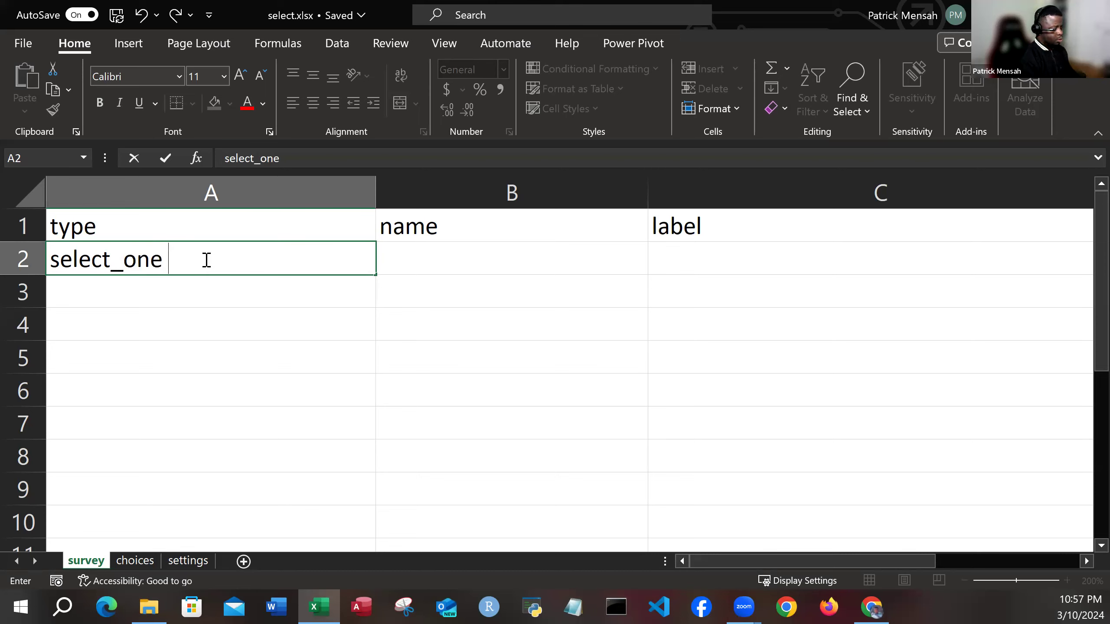
pyautogui.write(' party')
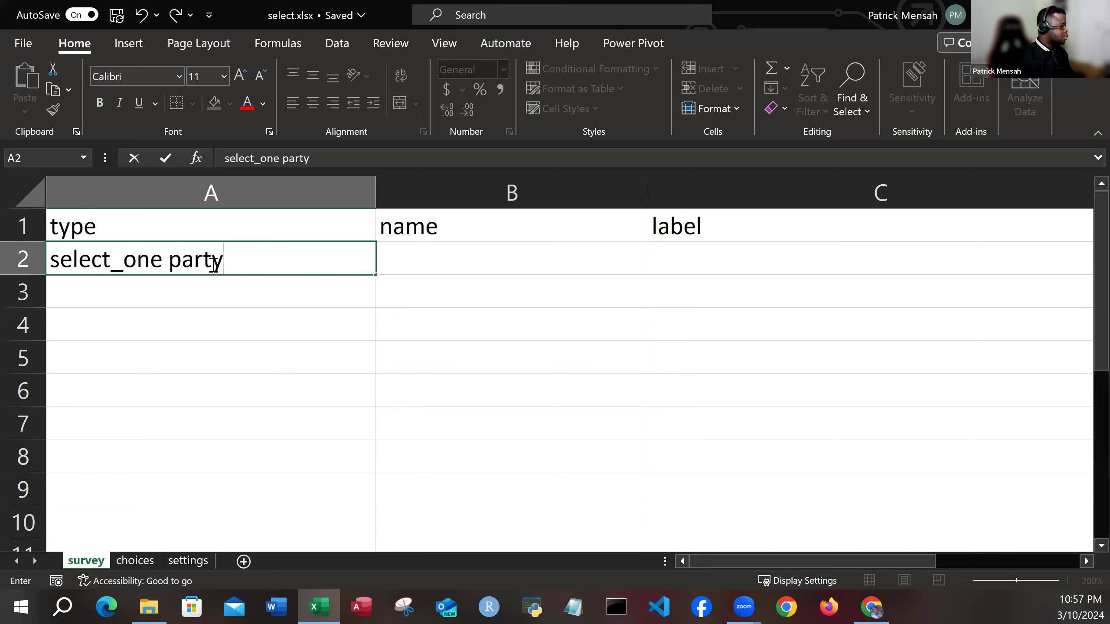
pyautogui.moveTo(222, 259); pyautogui.dragTo(173, 261)
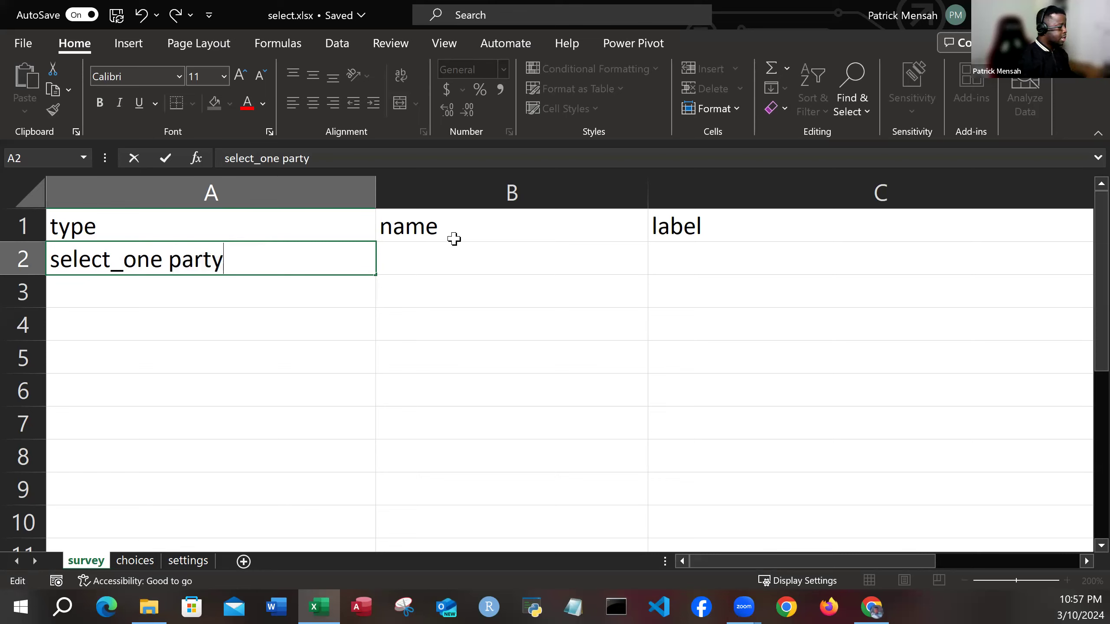
# Enter "fav_party" with an underscore as the question's name in cell B2
pyautogui.click(427, 260)
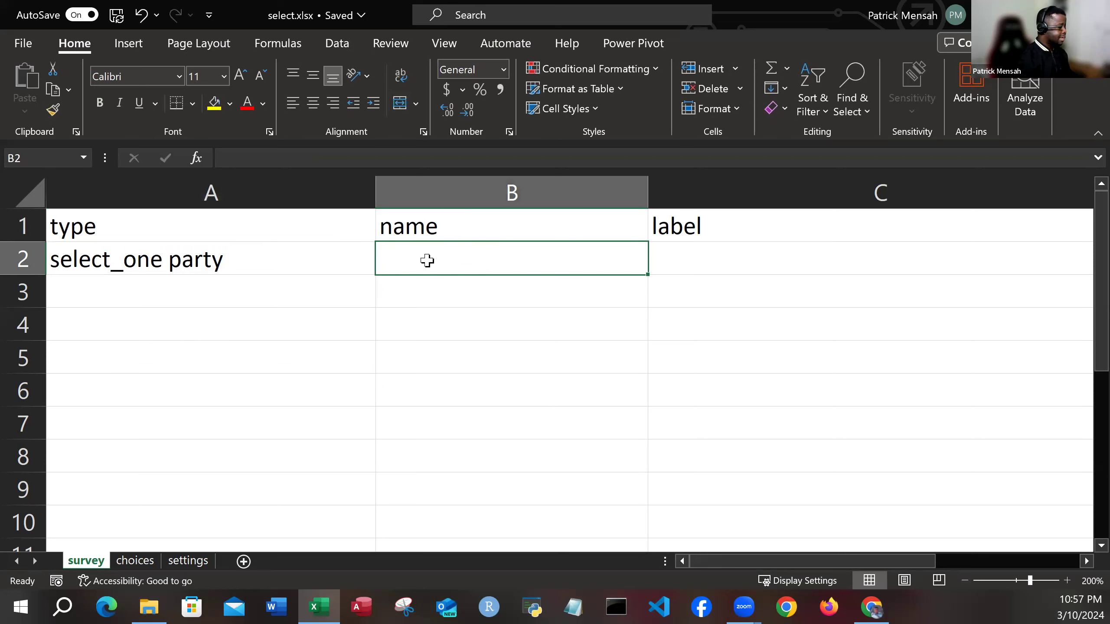
pyautogui.write('fav-party')
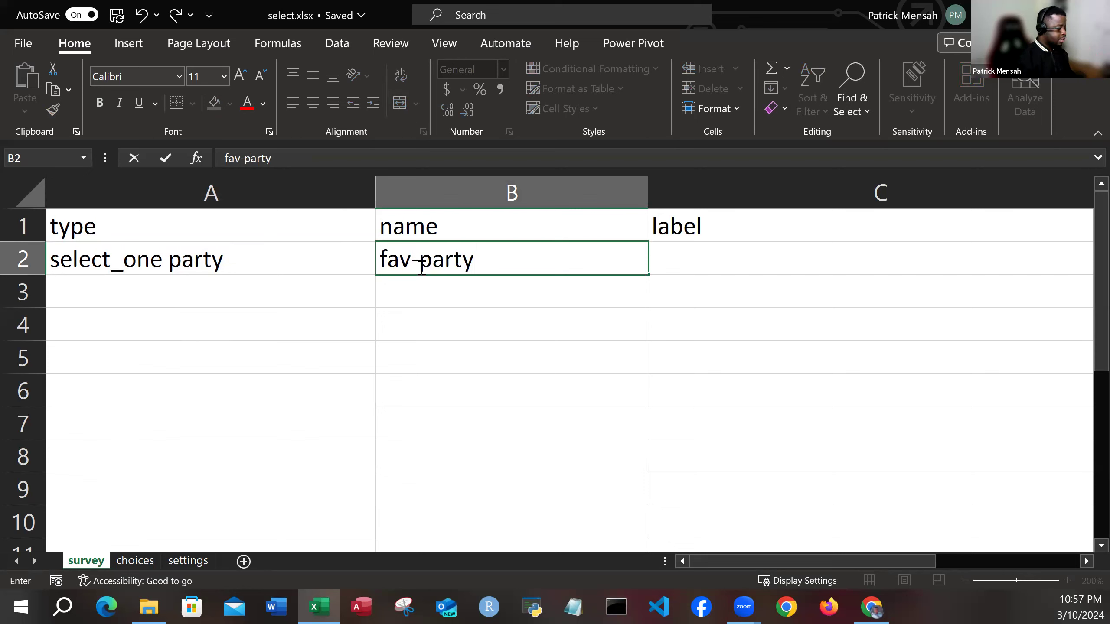
pyautogui.press('Left')
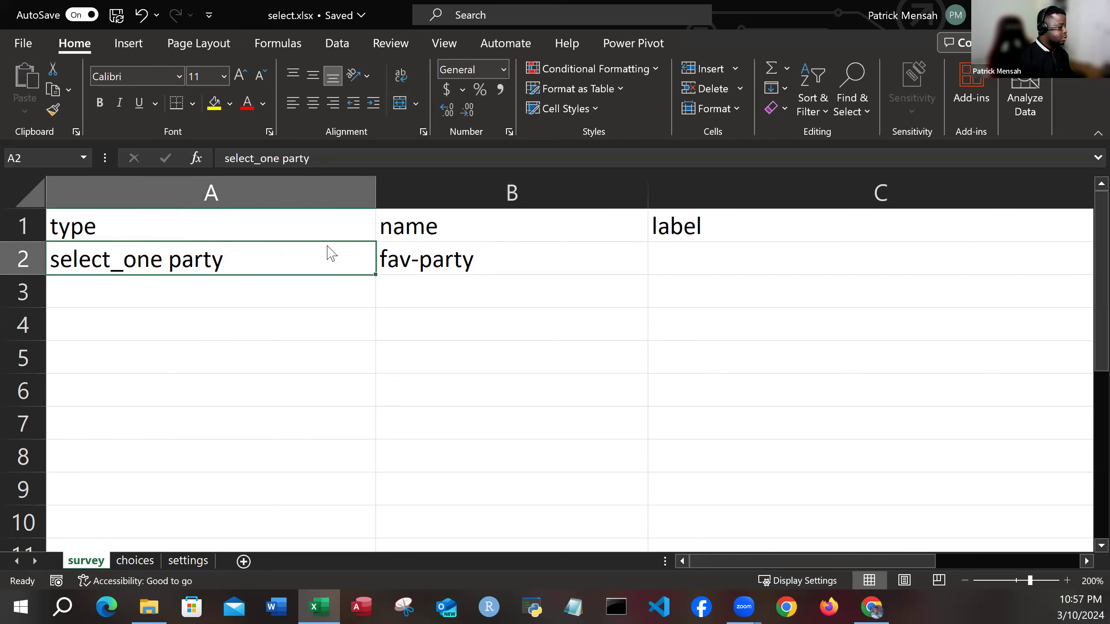
pyautogui.doubleClick(420, 261)
pyautogui.press('BackSpace')
pyautogui.write('_')
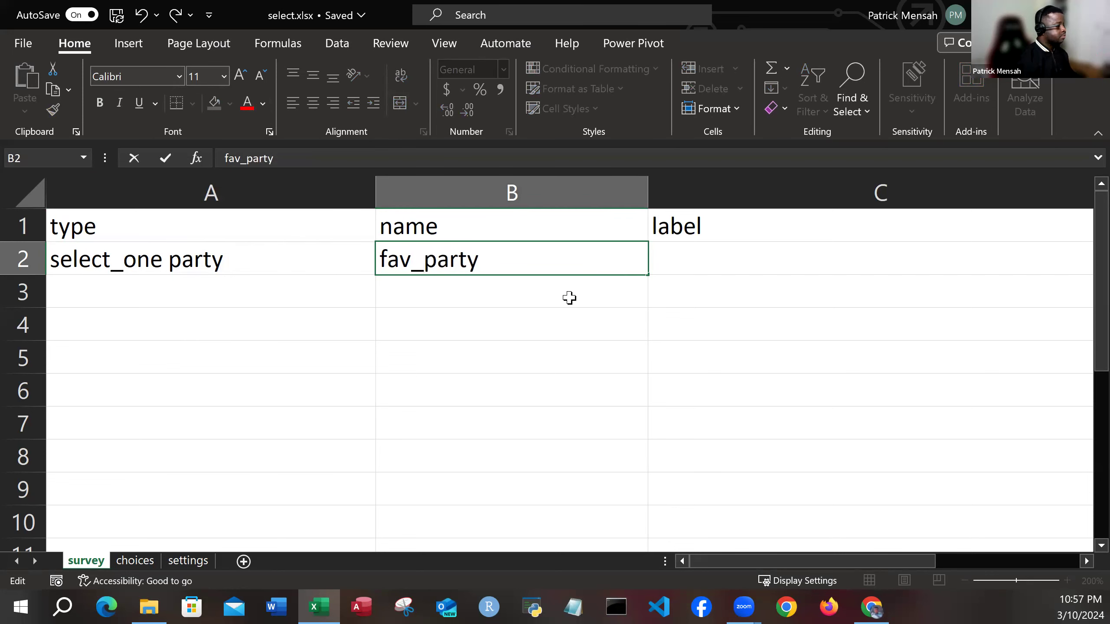
# Enter the question label "What is your favorite political party?" in cell C2
pyautogui.click(669, 266)
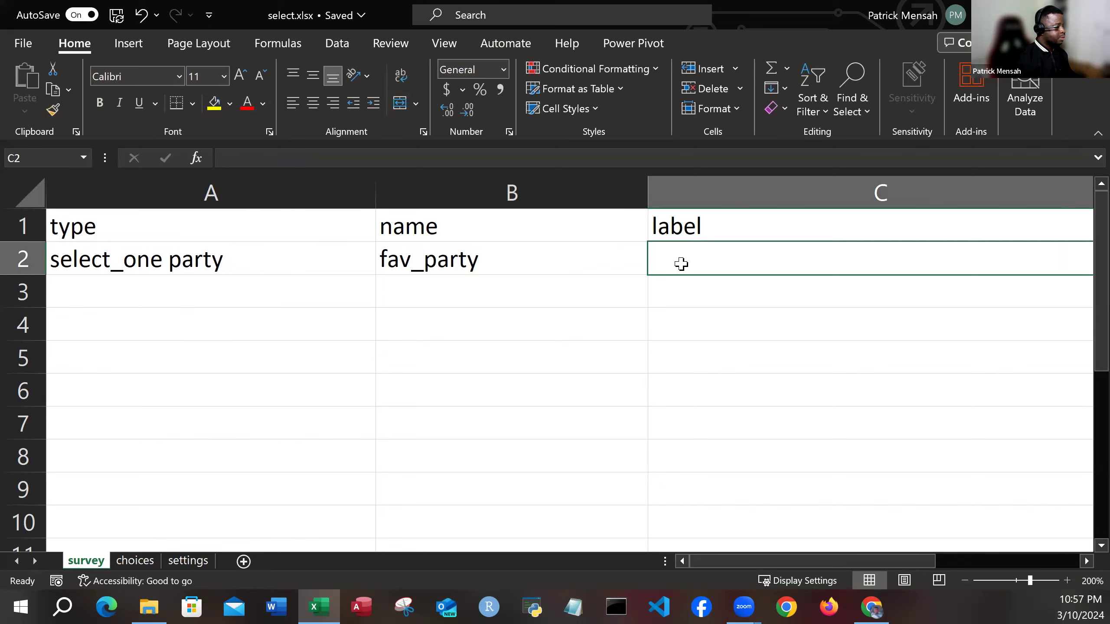
pyautogui.write('W')
pyautogui.press('BackSpace')
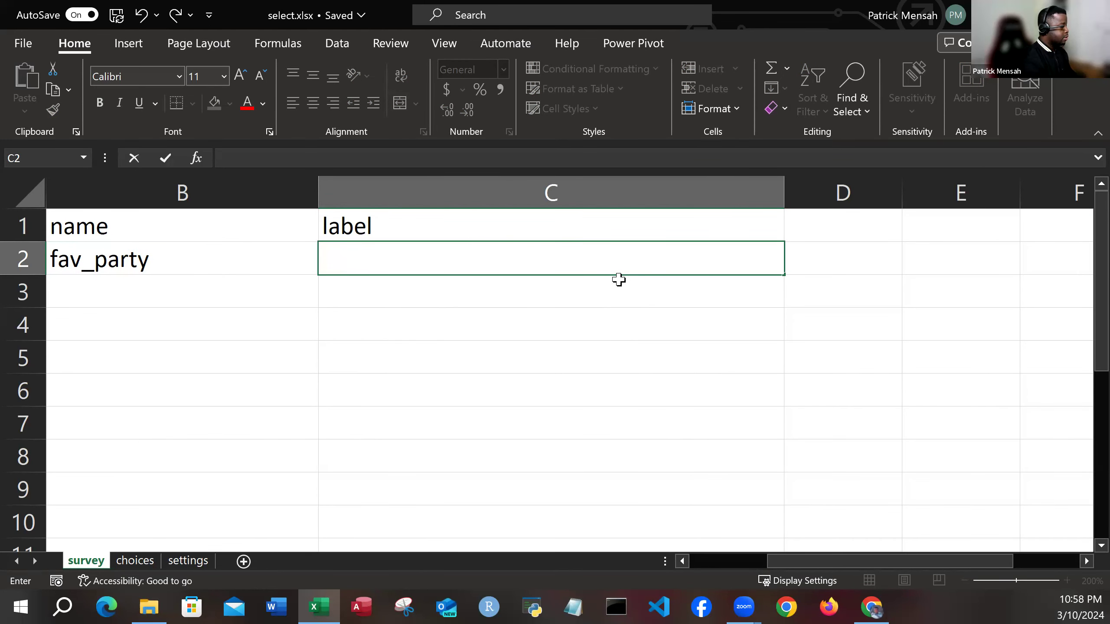
pyautogui.write('Whatb')
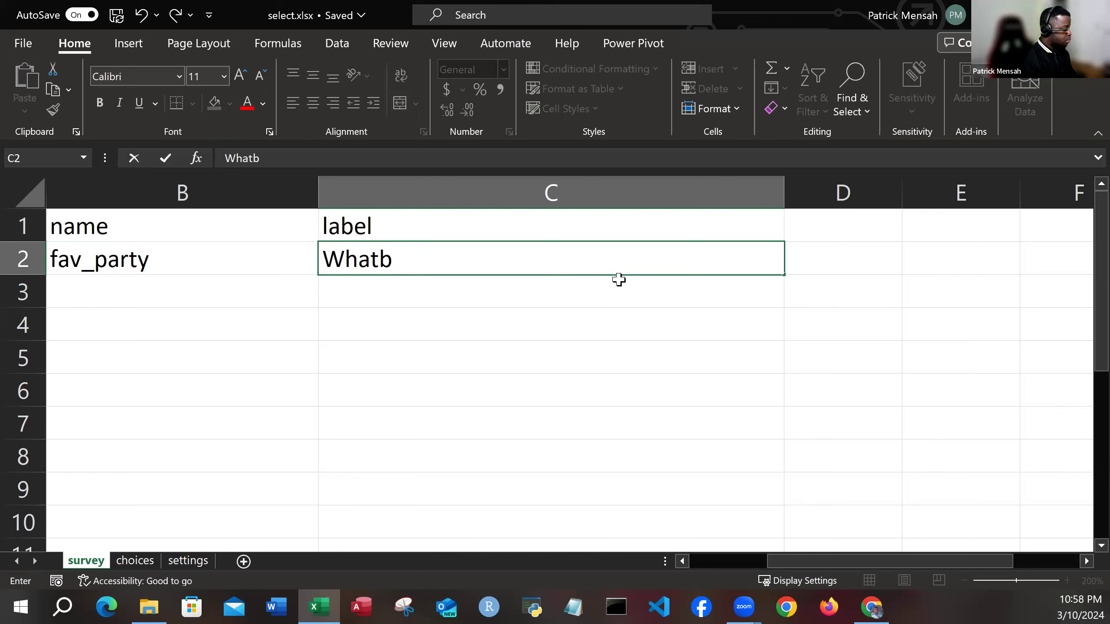
pyautogui.press('BackSpace')
pyautogui.write('is your favo')
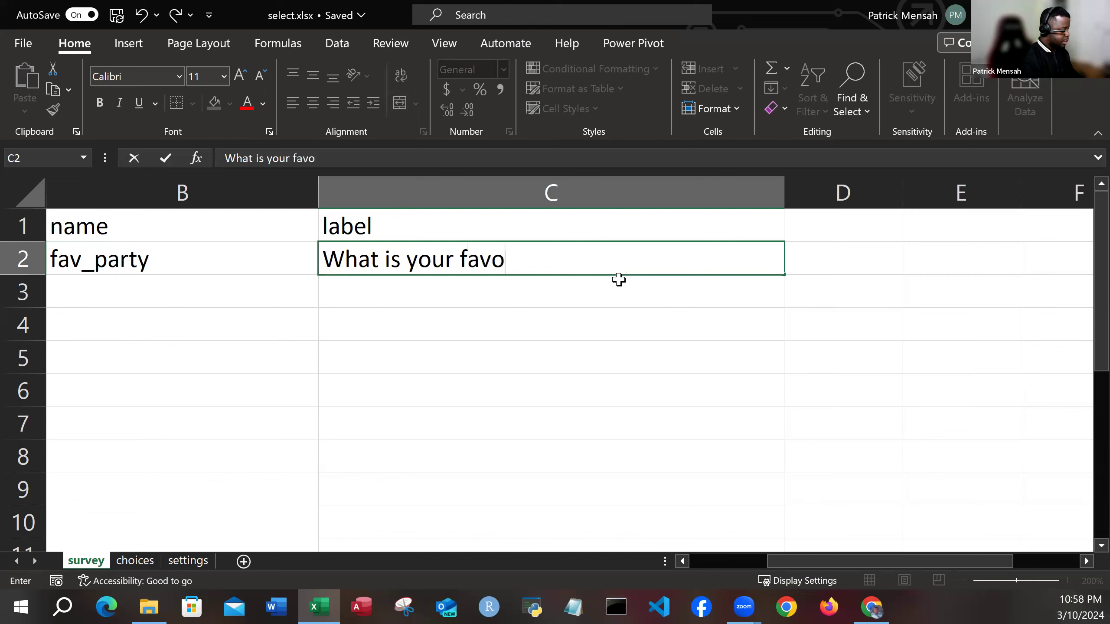
pyautogui.write('rite')
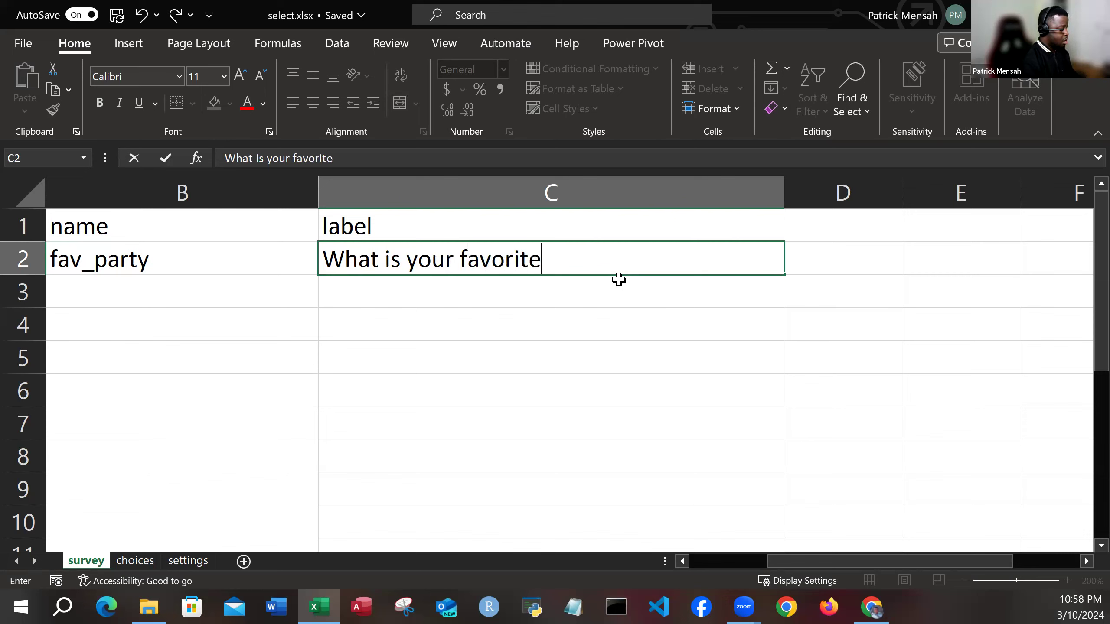
pyautogui.write(' ploli')
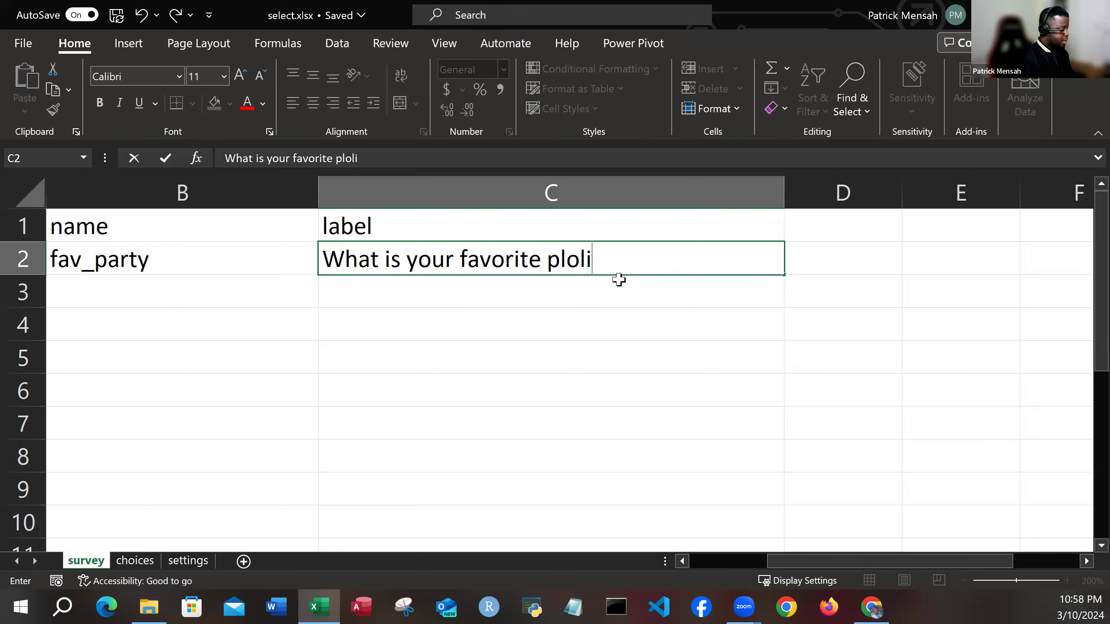
pyautogui.press('BackSpace')
pyautogui.press('BackSpace')
pyautogui.press('BackSpace')
pyautogui.press('BackSpace')
pyautogui.write('o')
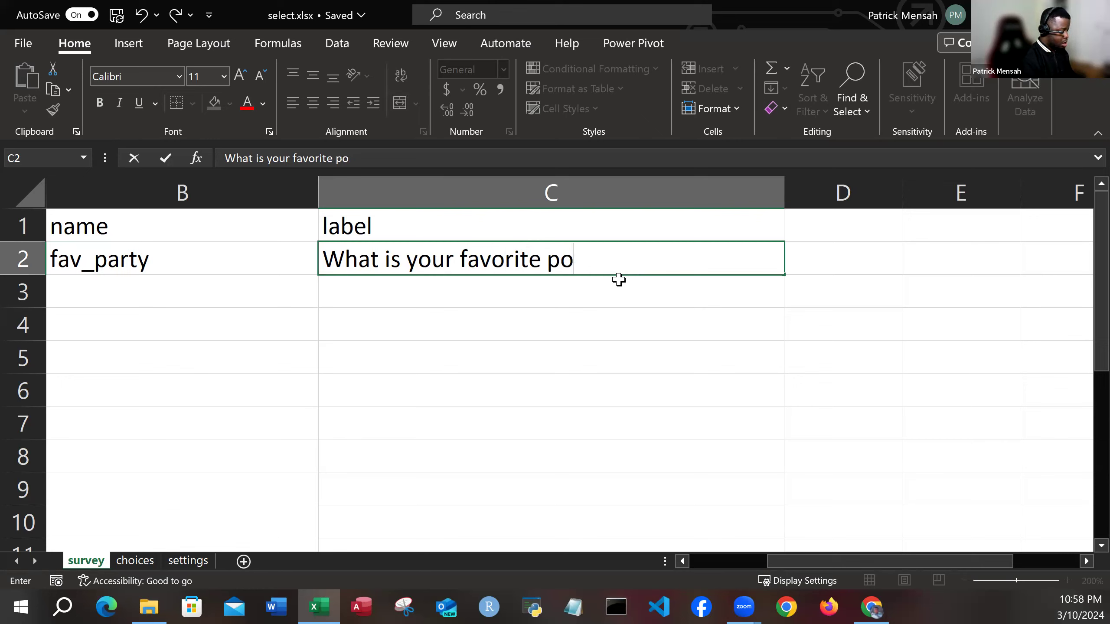
pyautogui.write('litical party')
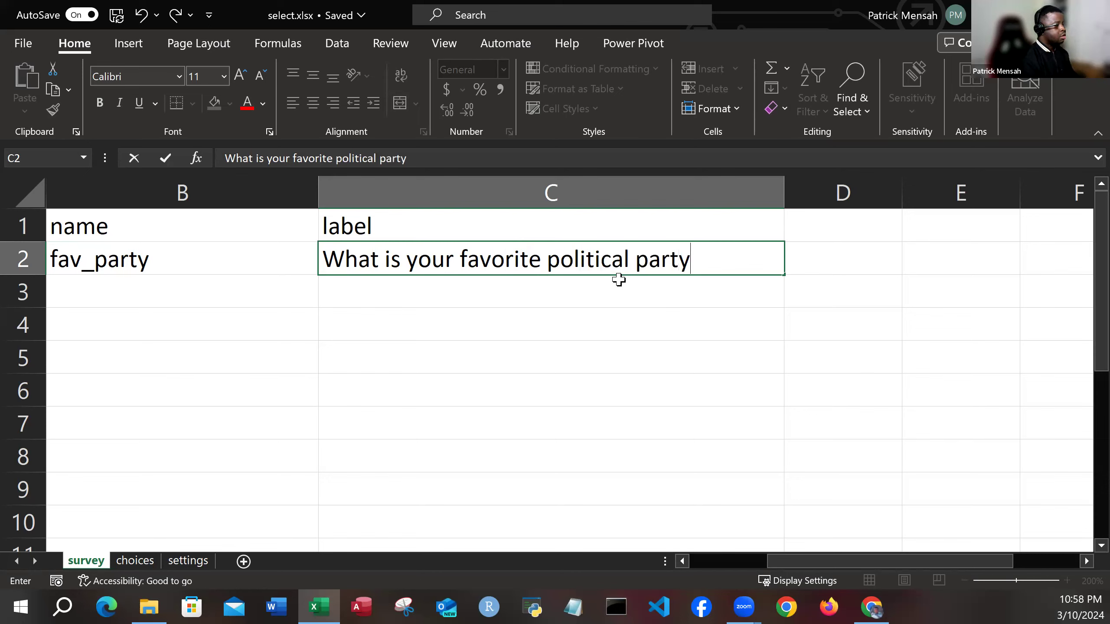
pyautogui.write('?')
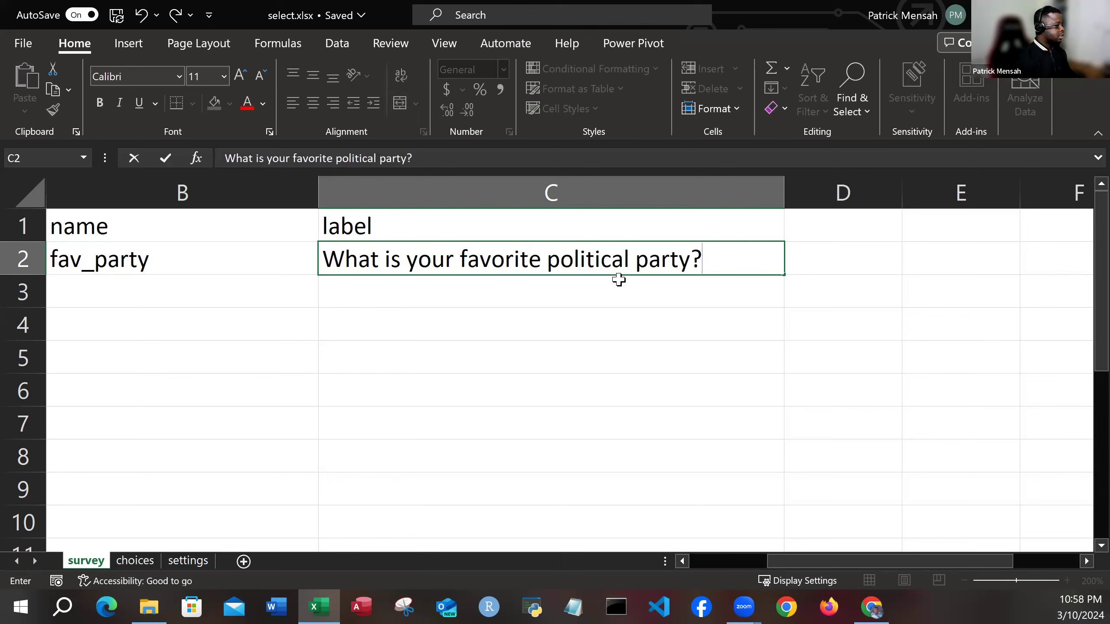
pyautogui.moveTo(810, 564); pyautogui.dragTo(721, 564)
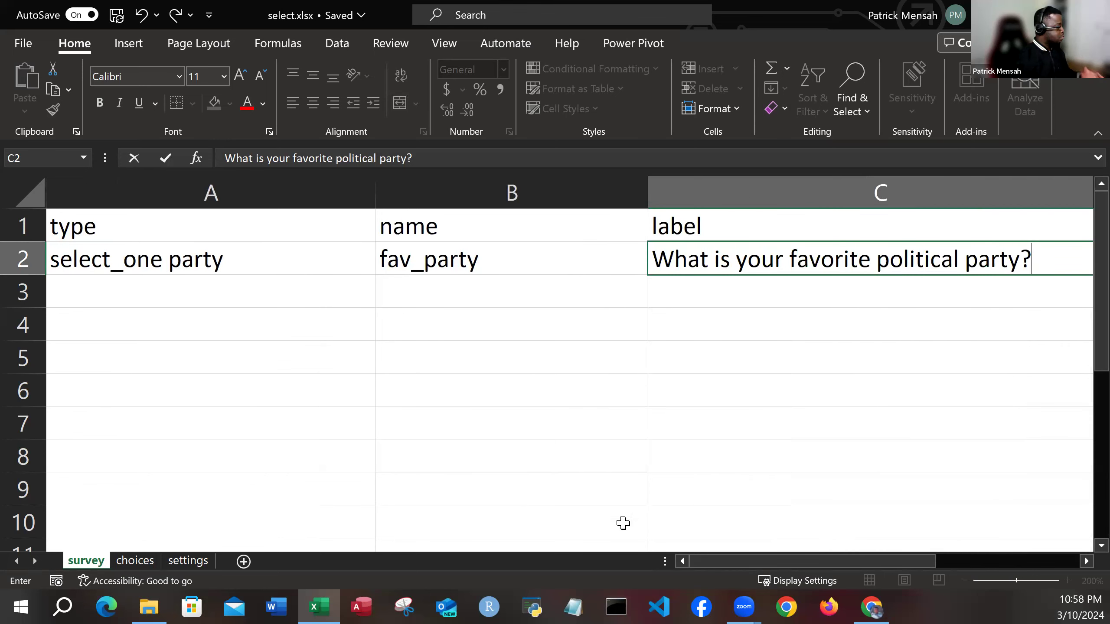
# Check the list name in the survey sheet's question type and enter the matching list_name "party" in cell A2 of the choices sheet
pyautogui.click(138, 560)
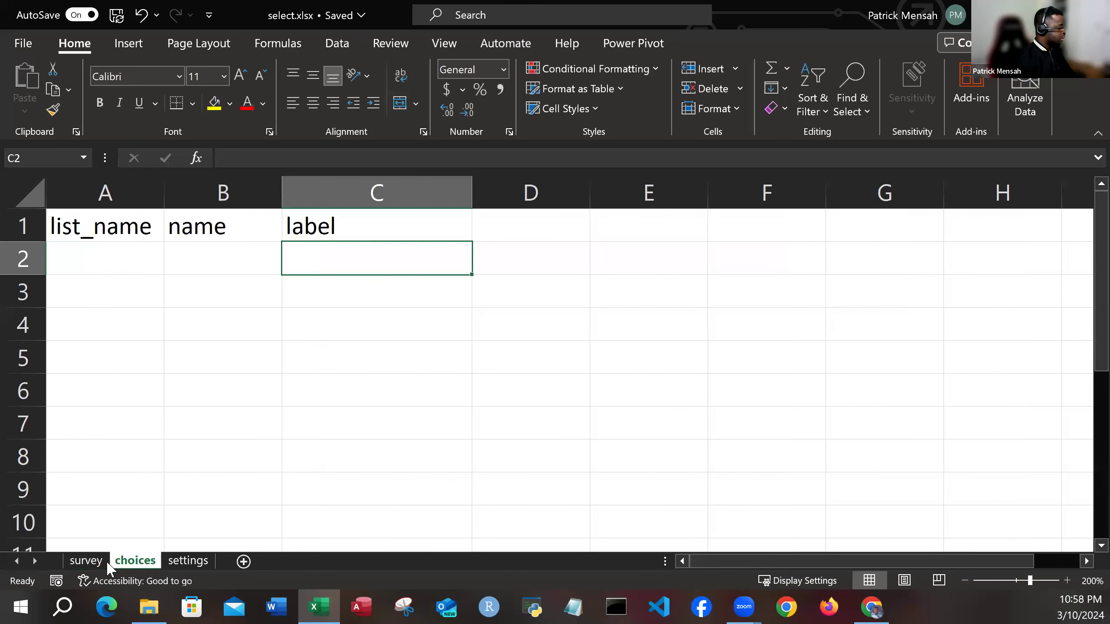
pyautogui.click(90, 561)
pyautogui.click(130, 262)
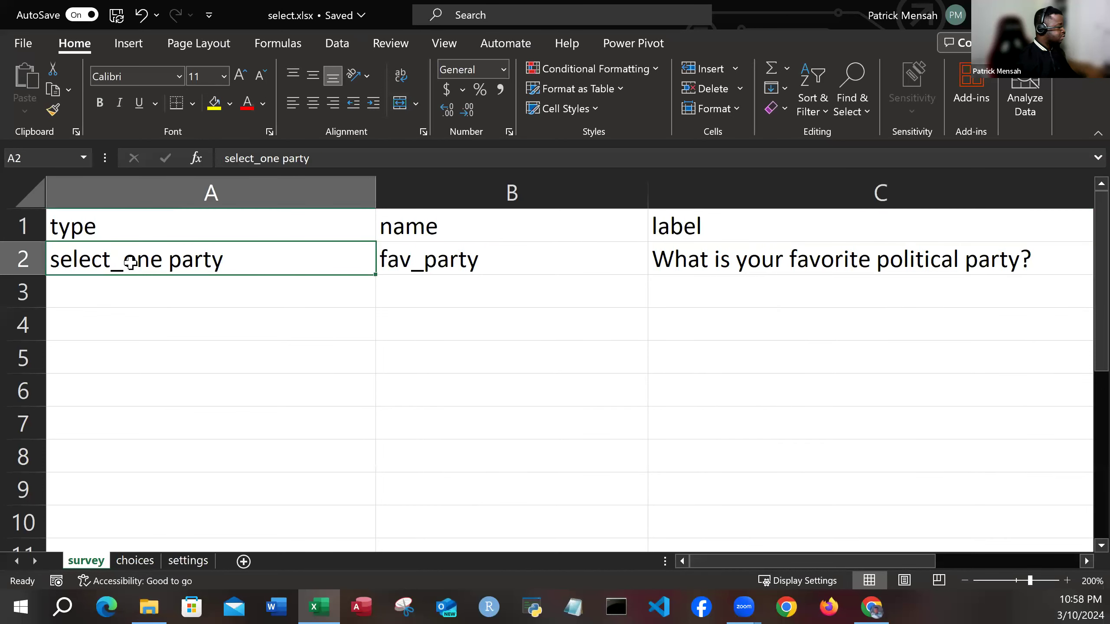
pyautogui.click(133, 561)
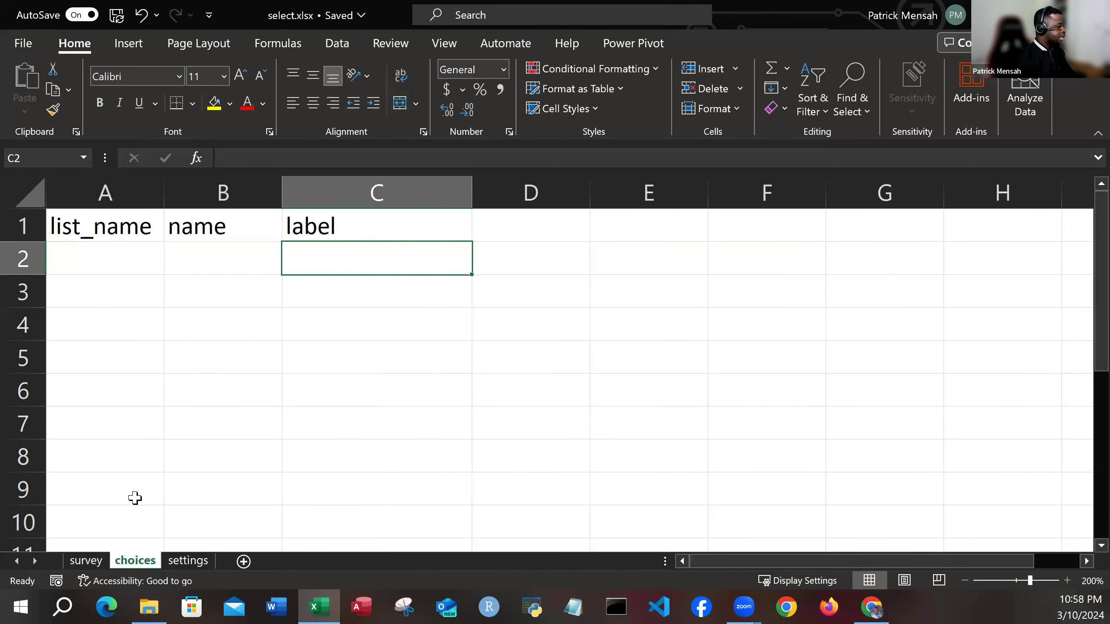
pyautogui.click(104, 267)
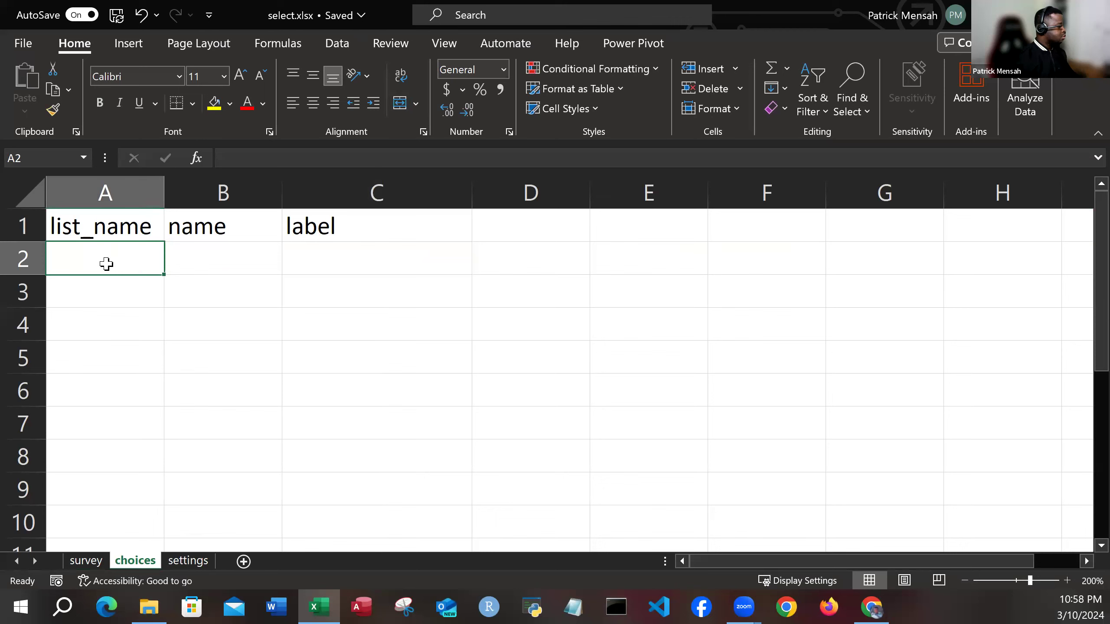
pyautogui.click(83, 561)
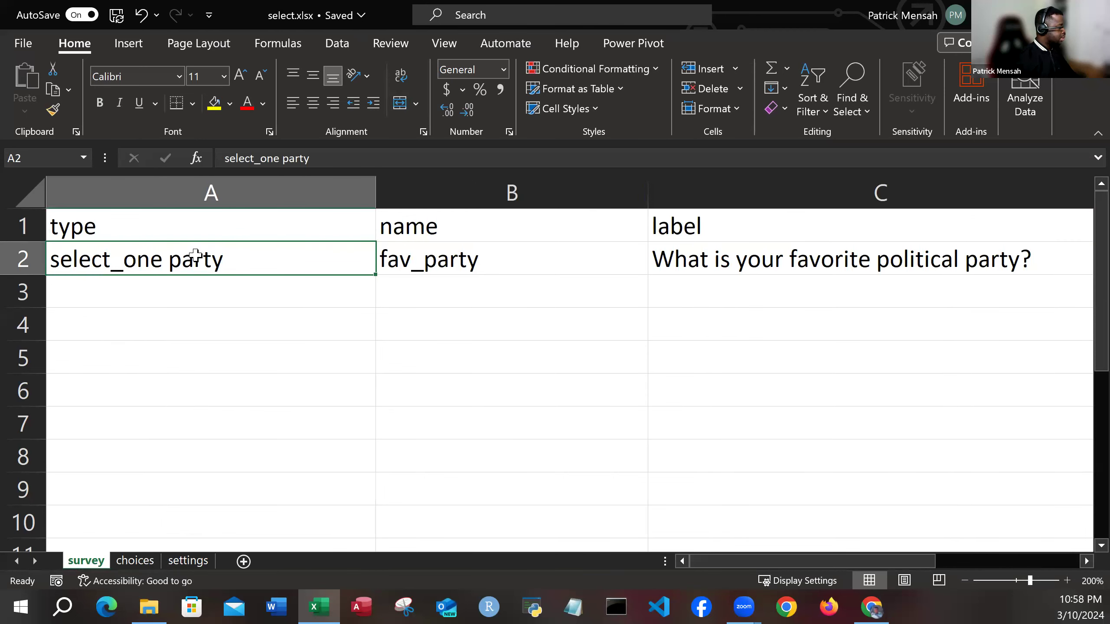
pyautogui.click(134, 561)
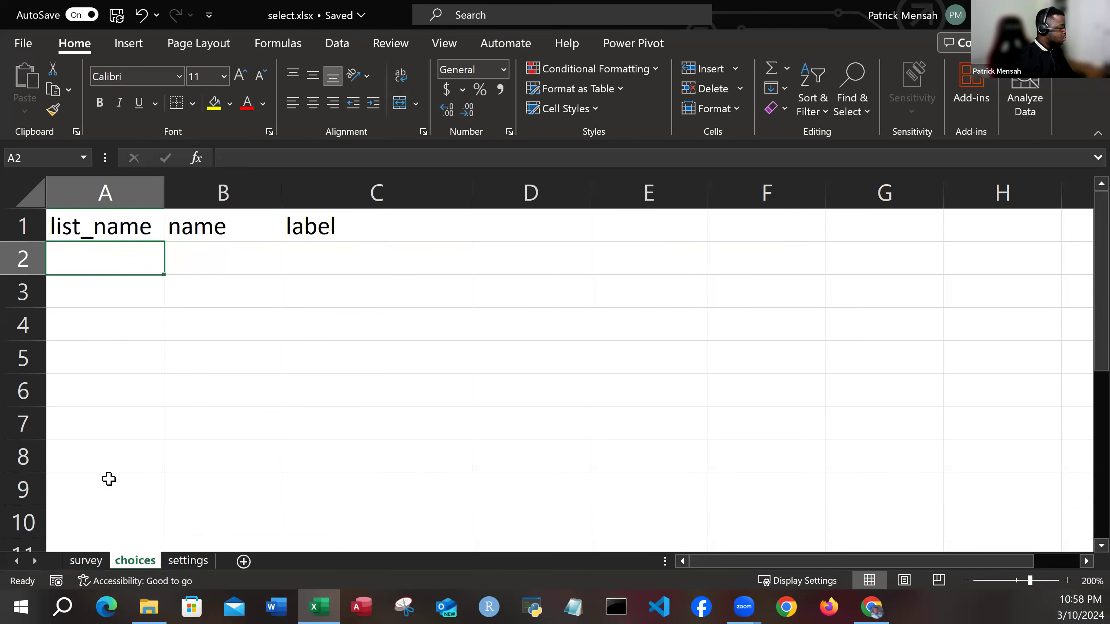
pyautogui.doubleClick(96, 265)
pyautogui.write('party')
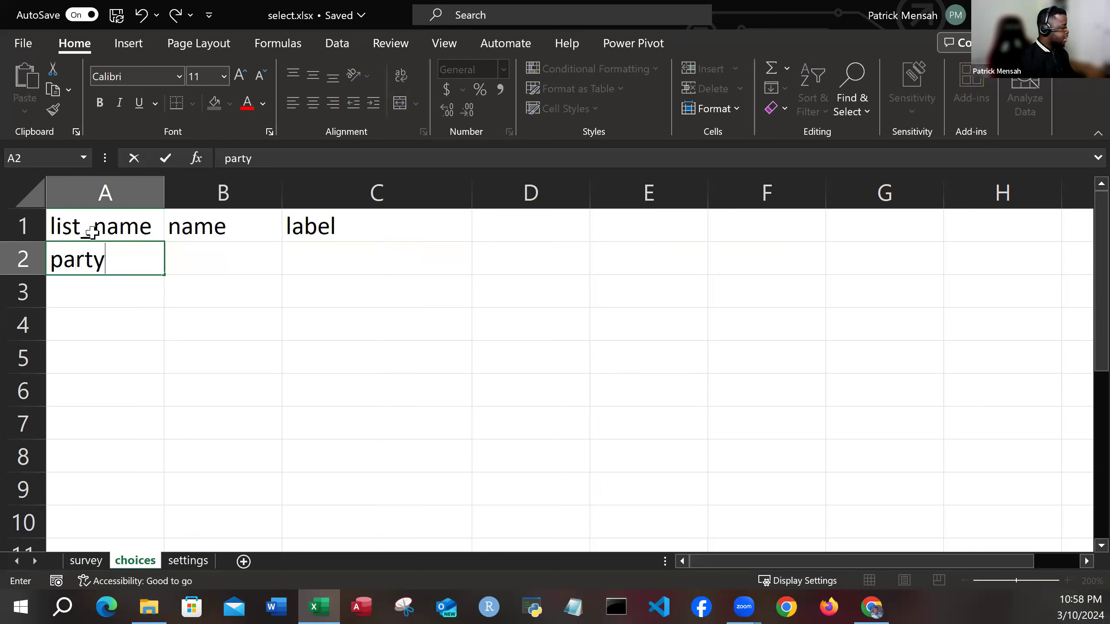
# Give the first choice the name "npp" in cell B2 and the label "NPP" in cell C2
pyautogui.click(193, 260)
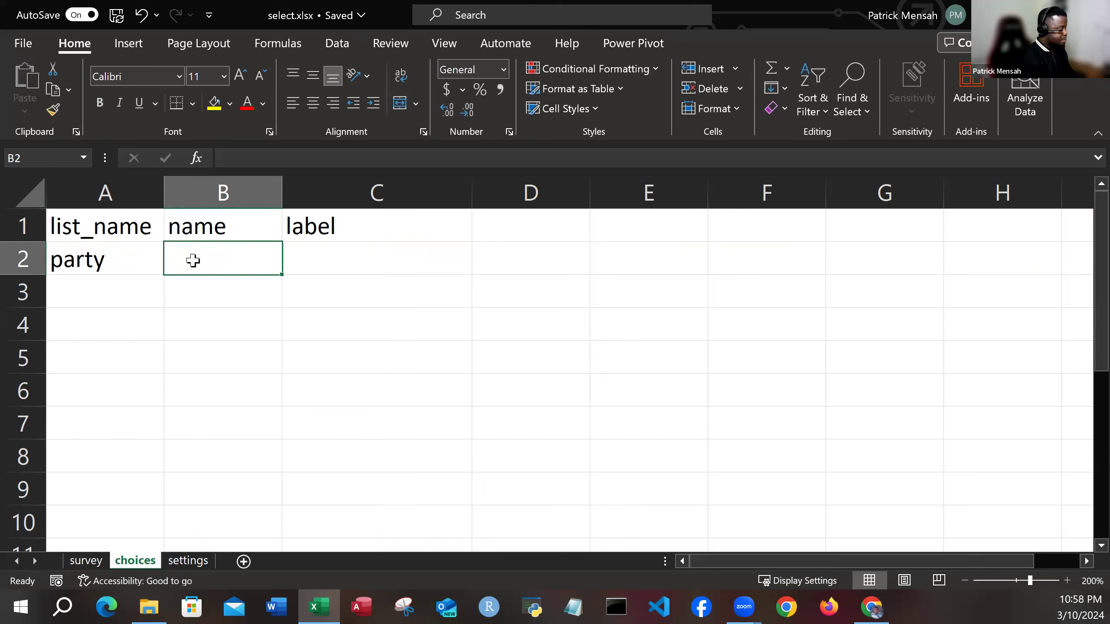
pyautogui.write('npp')
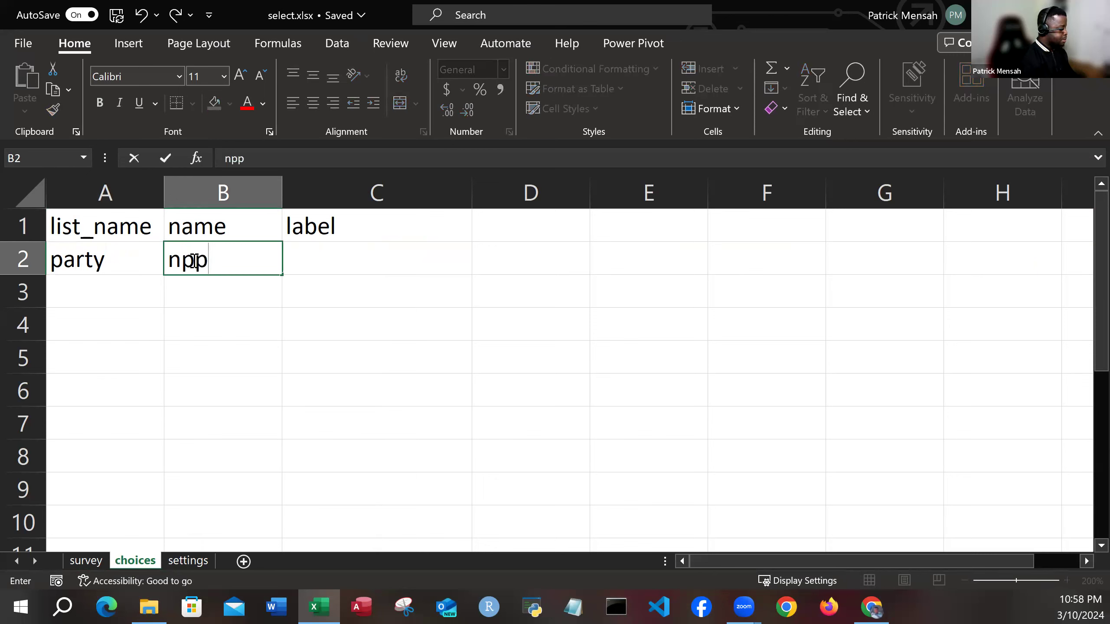
pyautogui.press('Tab')
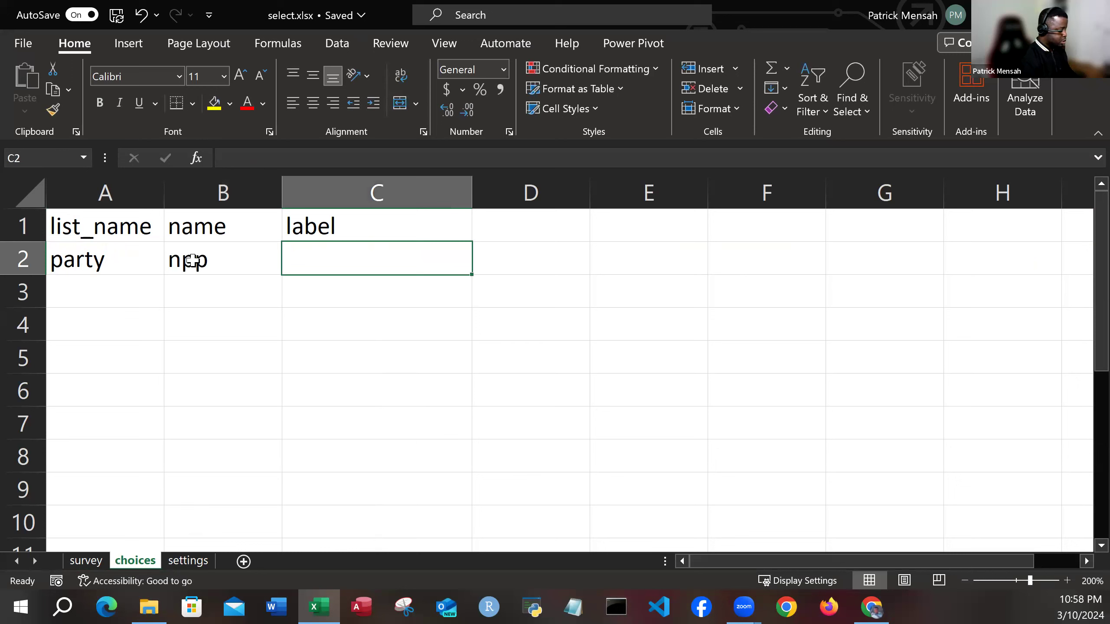
pyautogui.write('NPP')
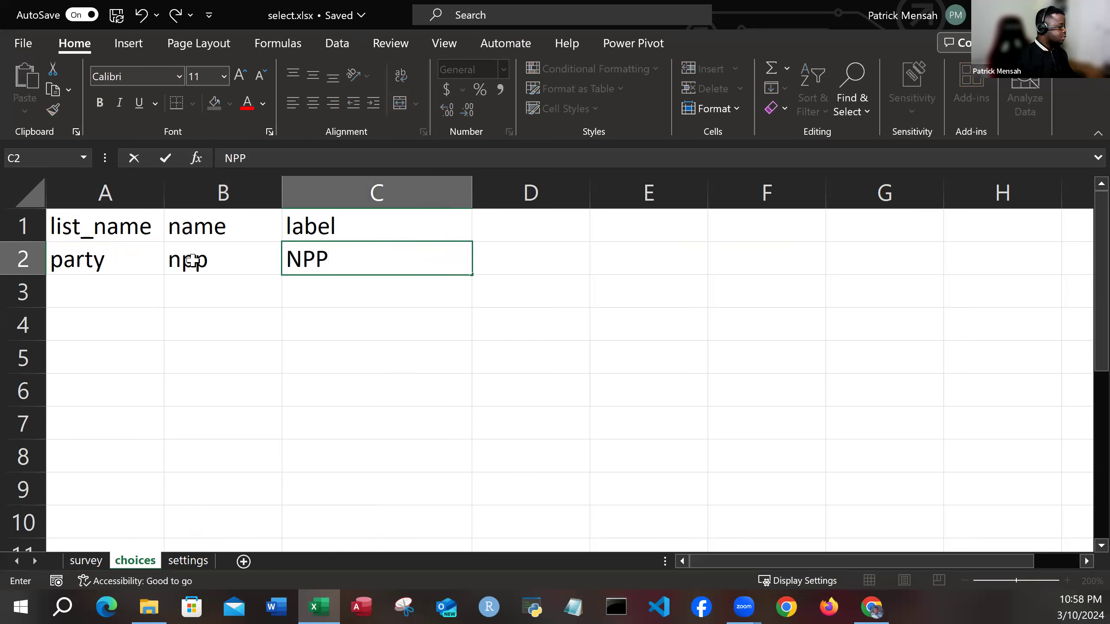
pyautogui.click(343, 258)
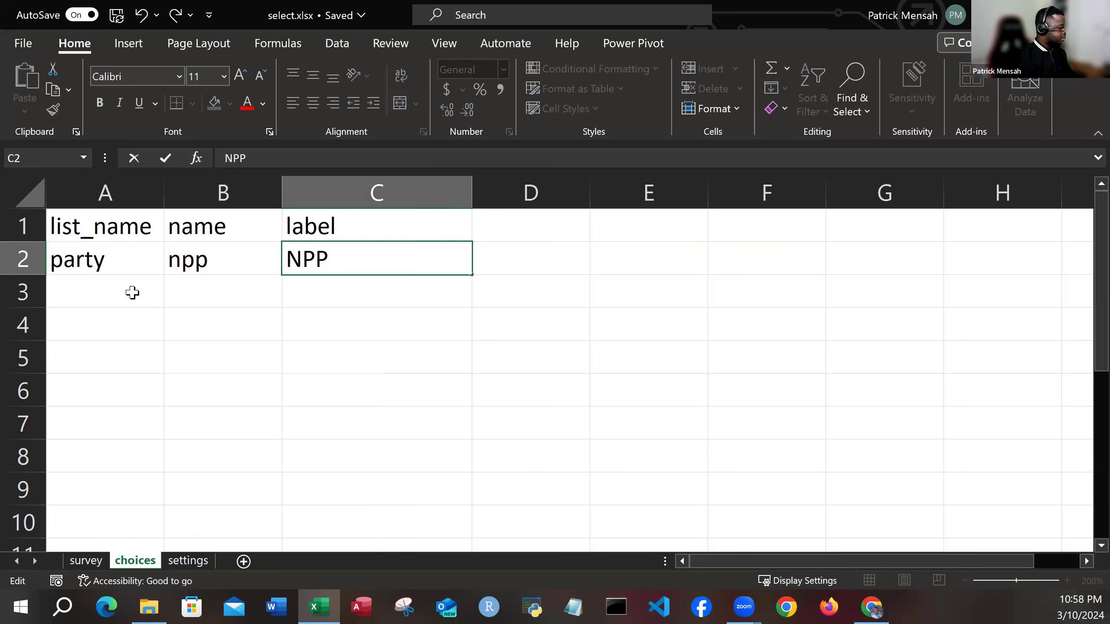
# Add a second choice in row 3 with list_name "party", name "ndc" and label "NDC"
pyautogui.click(118, 291)
pyautogui.write('PA')
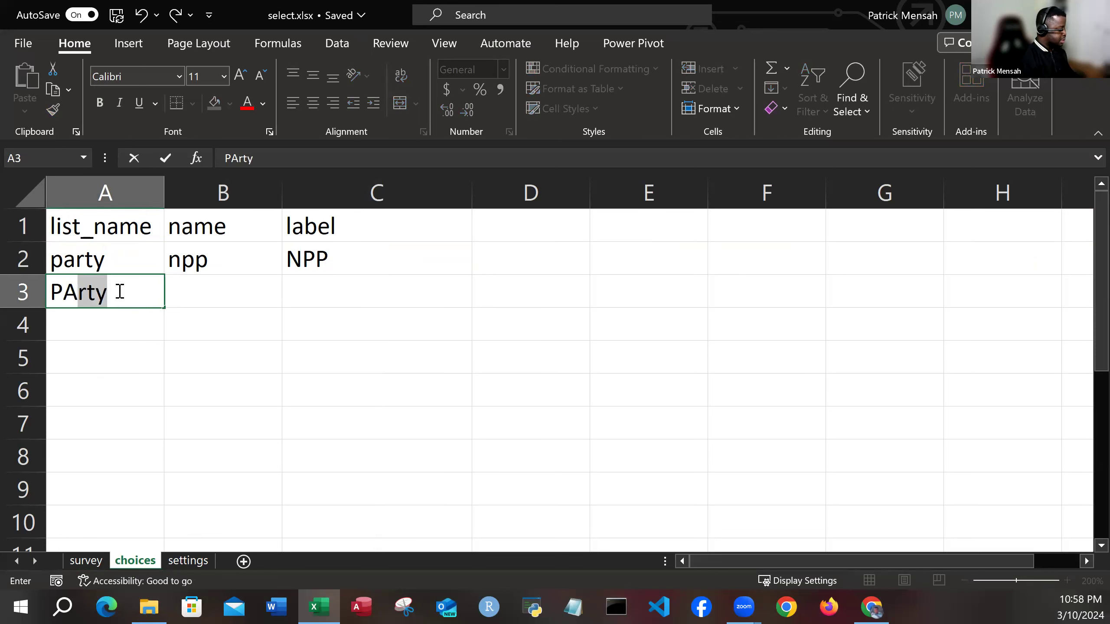
pyautogui.press('BackSpace')
pyautogui.press('BackSpace')
pyautogui.press('BackSpace')
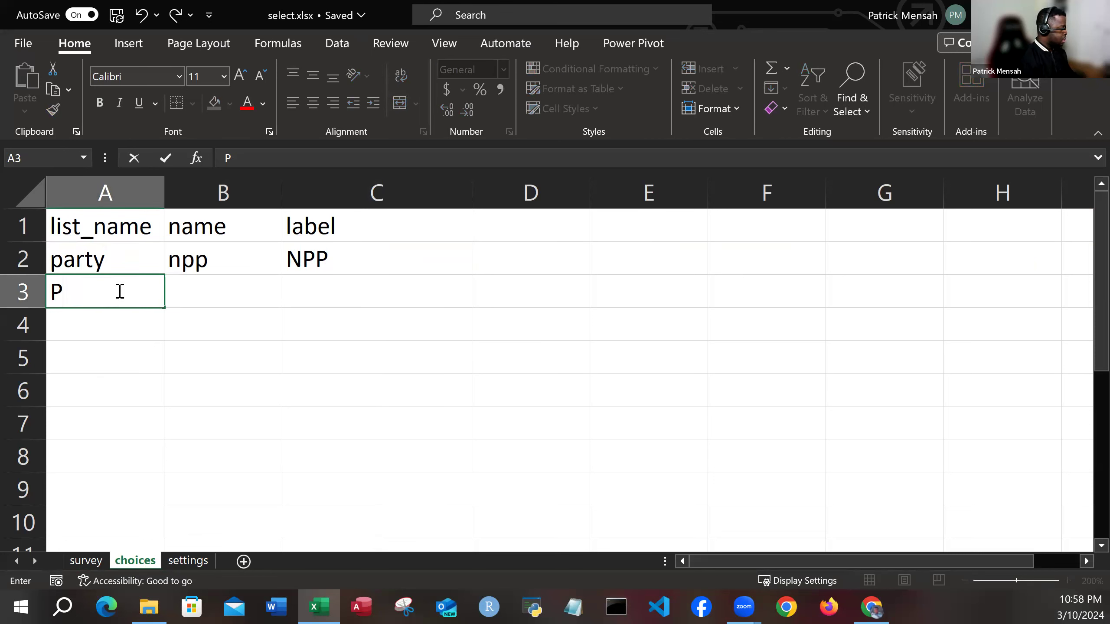
pyautogui.write('party')
pyautogui.press('Tab')
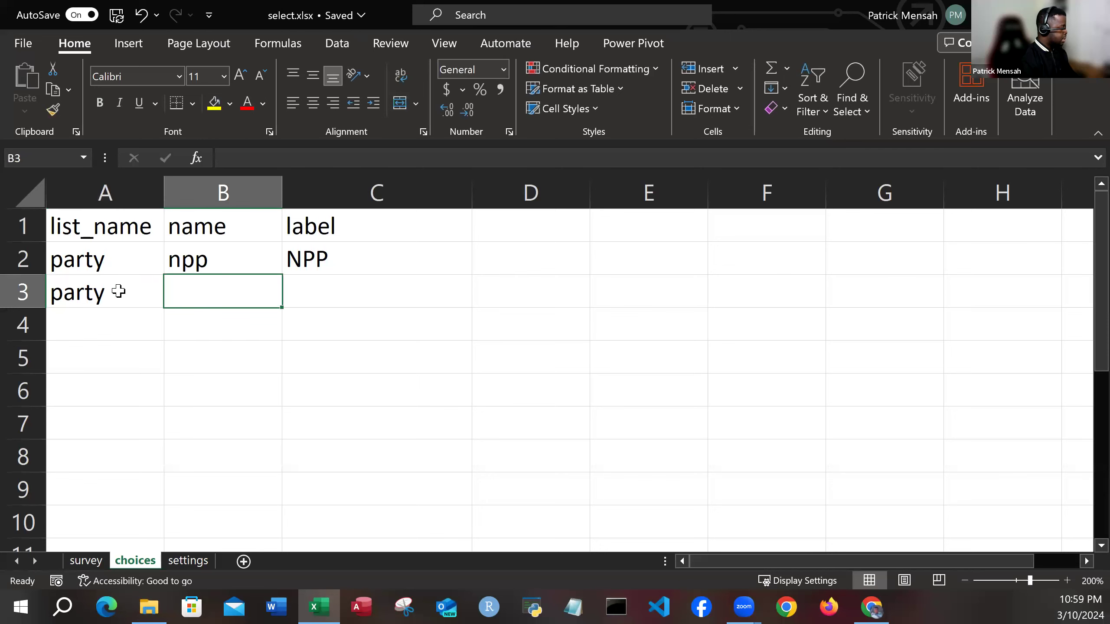
pyautogui.write('n')
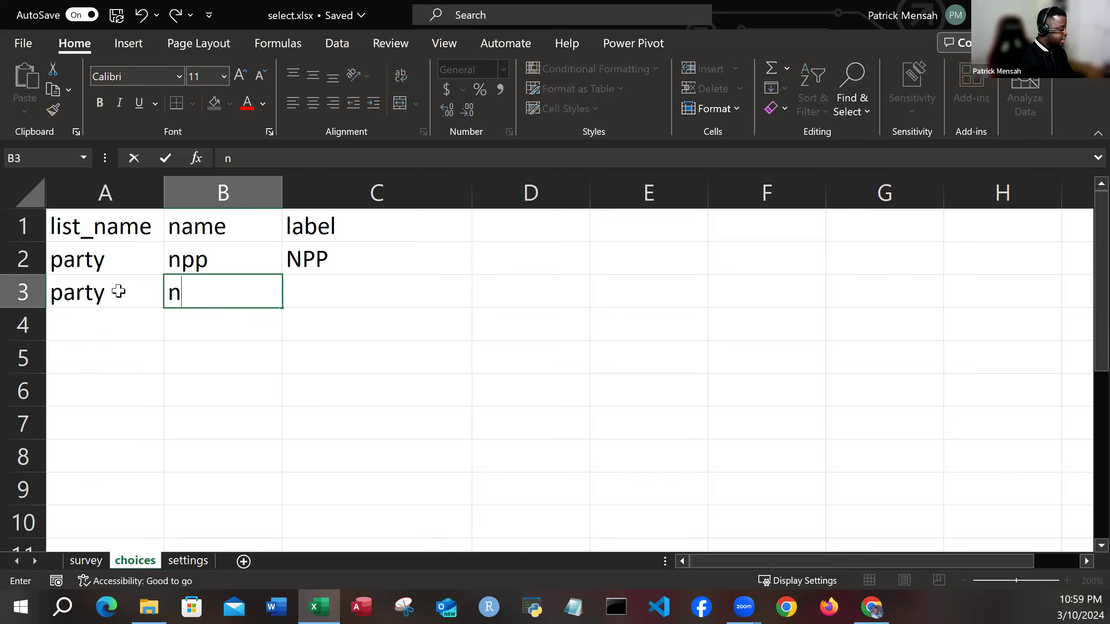
pyautogui.write('dsc')
pyautogui.press('Tab')
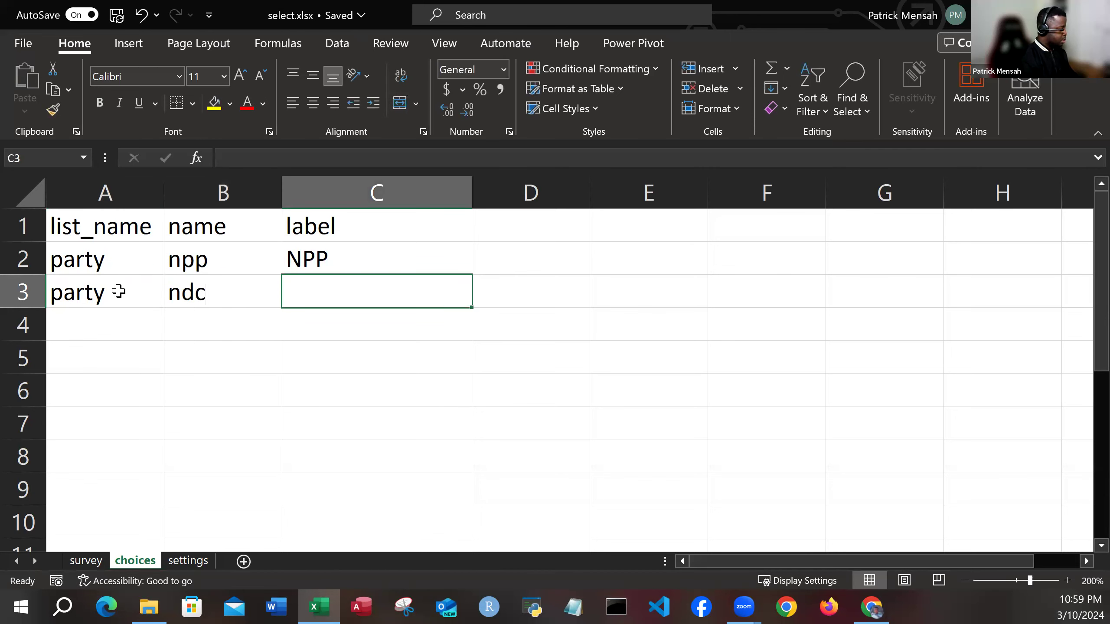
pyautogui.write('NDC')
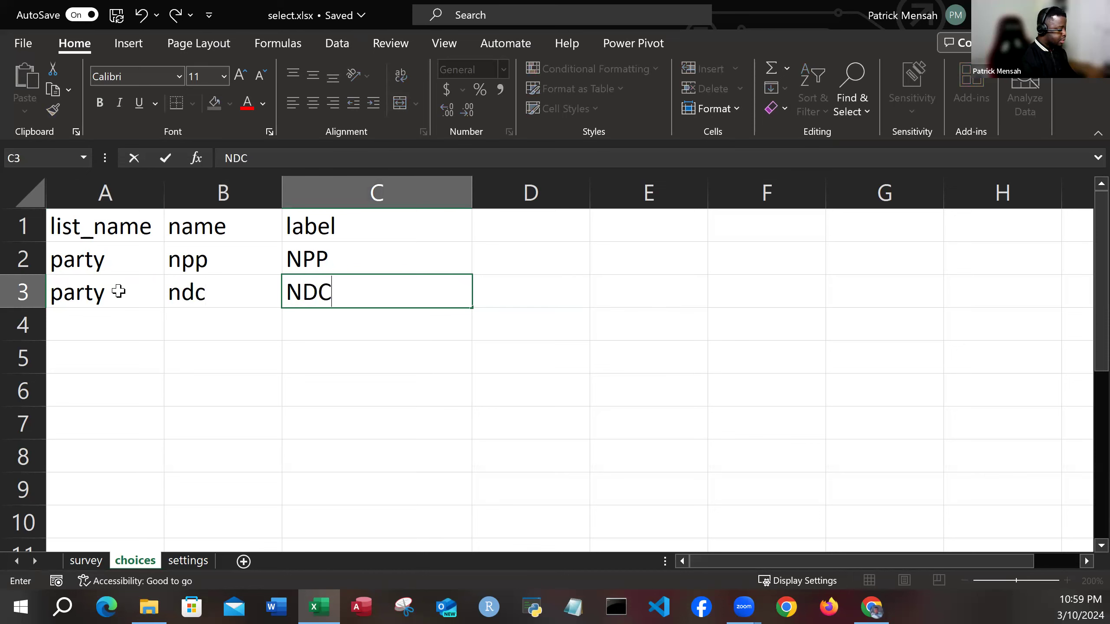
pyautogui.press('Return')
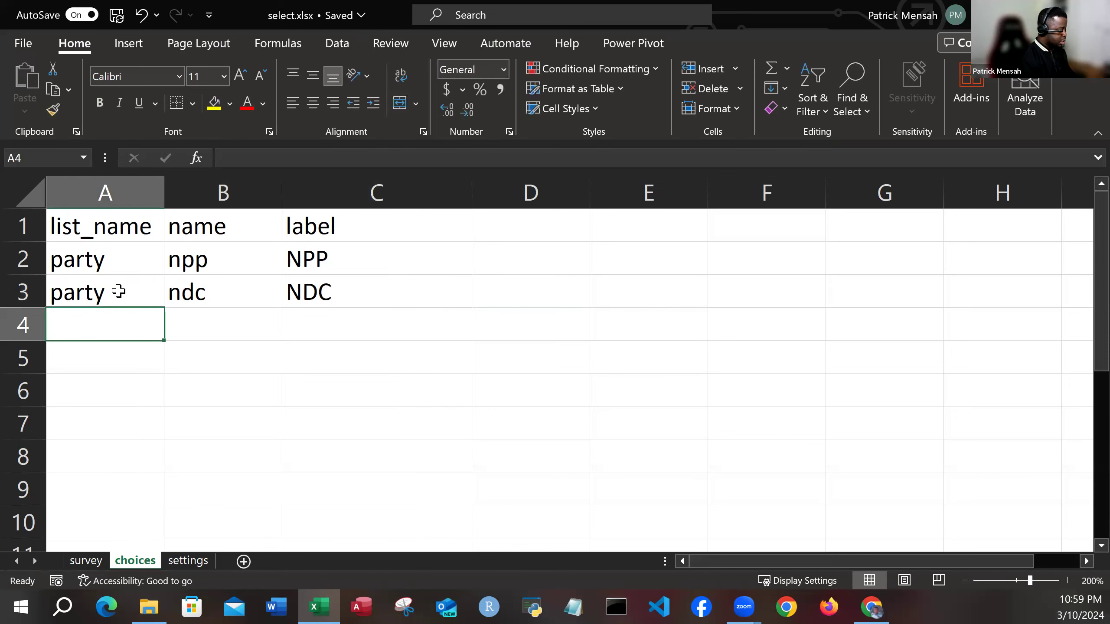
# Add a third choice in row 4 with list_name "party", name "ppp" and label "PPP"
pyautogui.write('party')
pyautogui.press('Tab')
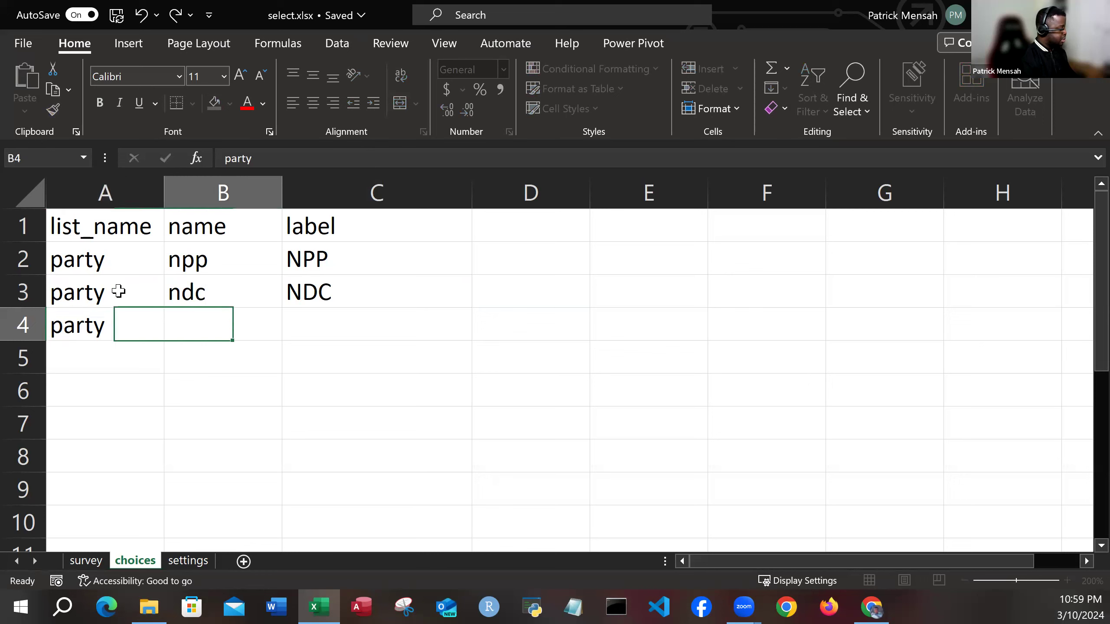
pyautogui.write('ppp')
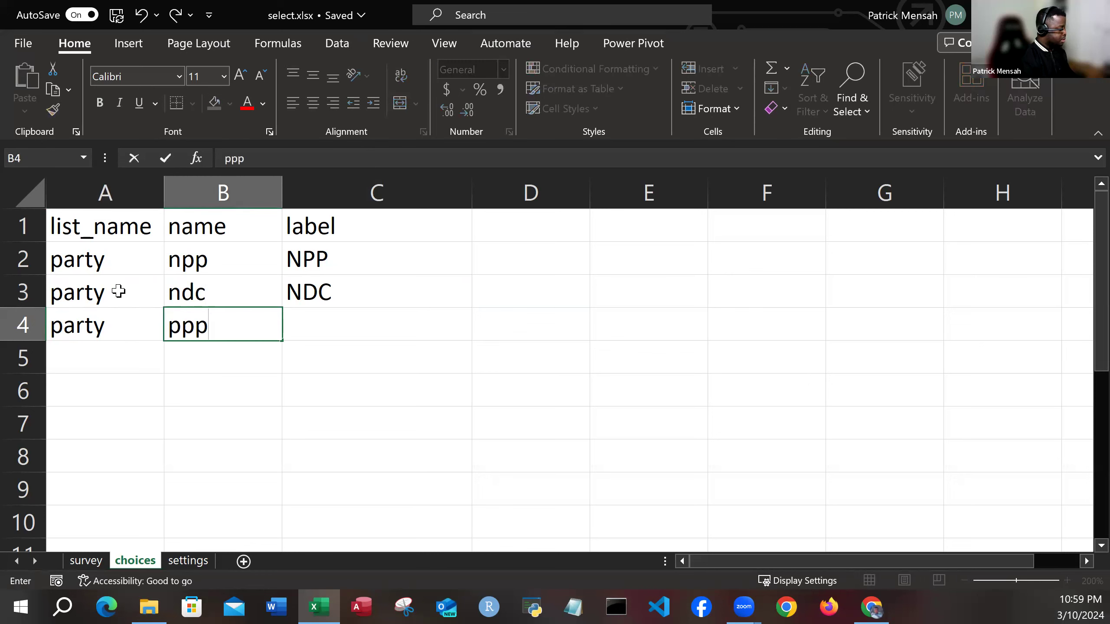
pyautogui.press('Tab')
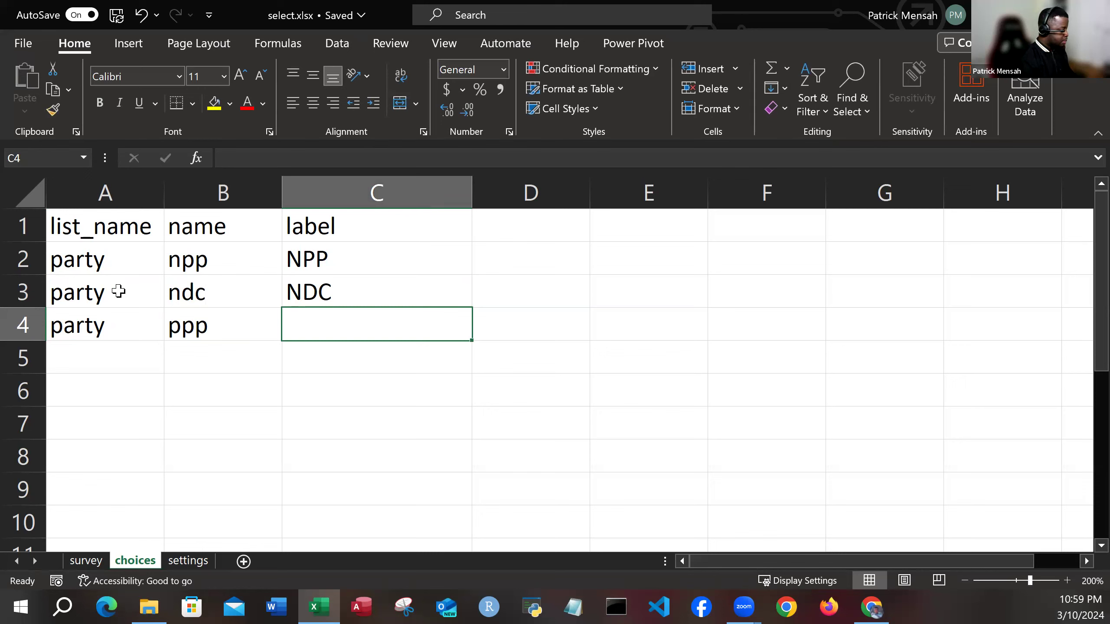
pyautogui.write('PPP')
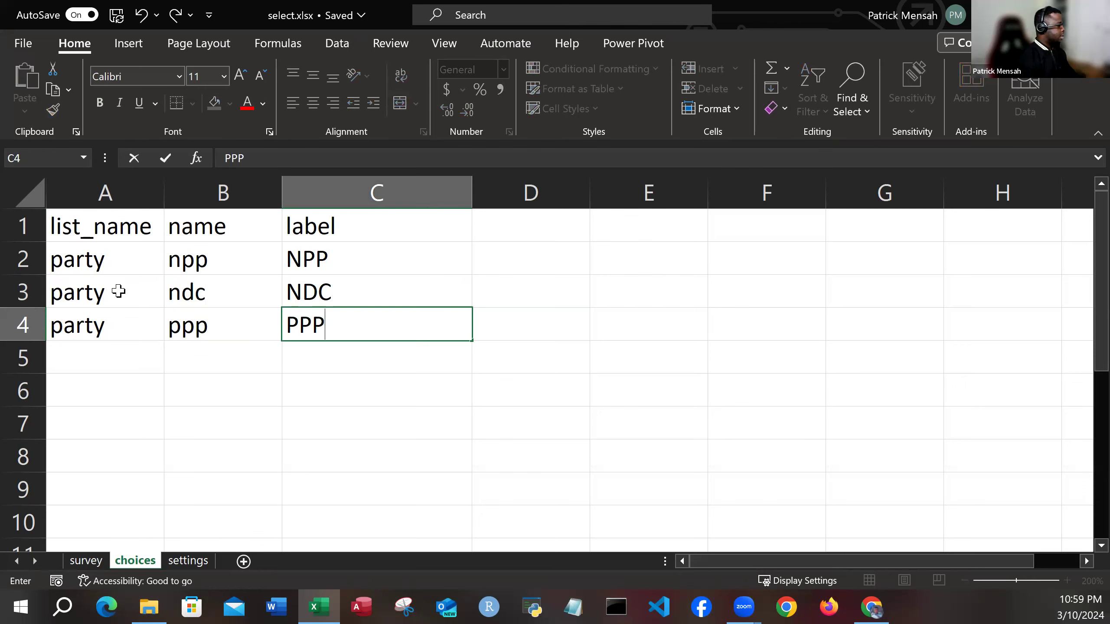
pyautogui.click(216, 332)
# Review the list_name, name and label entries of the three party choices on the choices sheet
pyautogui.click(203, 354)
pyautogui.click(131, 348)
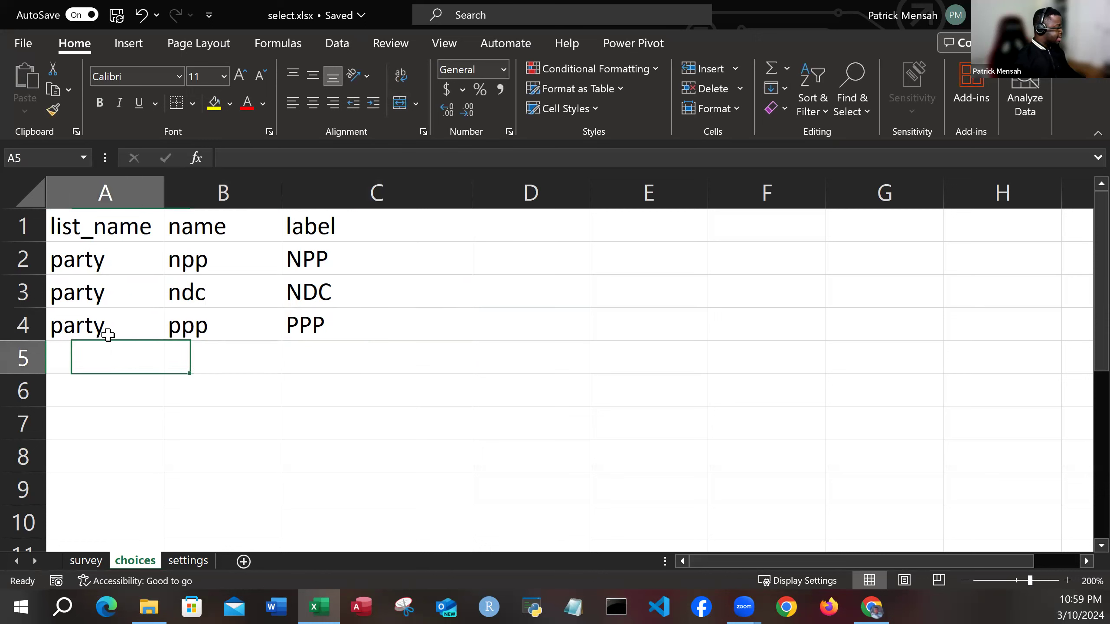
pyautogui.click(104, 314)
pyautogui.click(109, 253)
pyautogui.click(108, 225)
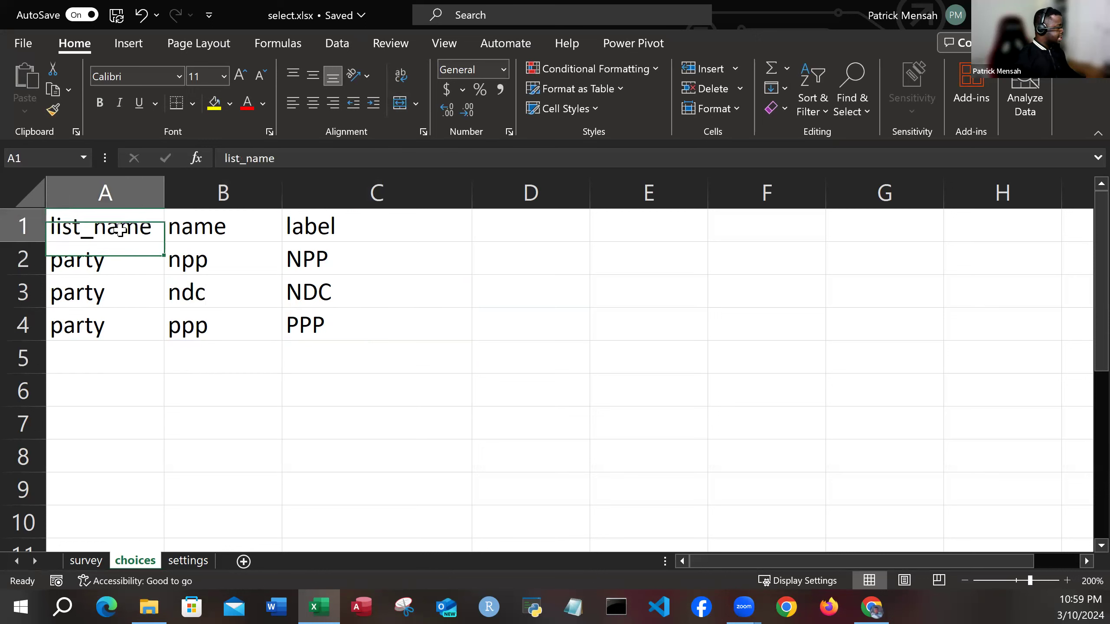
pyautogui.click(180, 272)
pyautogui.click(125, 266)
pyautogui.click(193, 264)
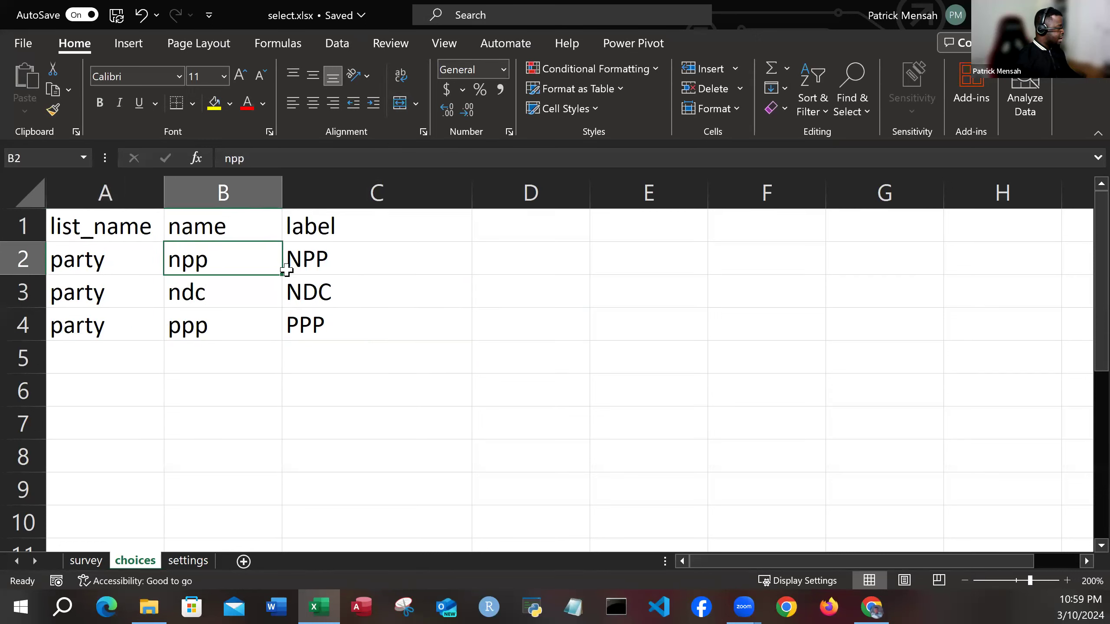
pyautogui.click(289, 267)
pyautogui.click(288, 293)
pyautogui.click(225, 297)
pyautogui.click(262, 329)
pyautogui.click(287, 336)
# Save the select.xlsx workbook with the completed choices sheet
pyautogui.click(210, 426)
pyautogui.hotkey('ctrl', 'a')
pyautogui.click(209, 420)
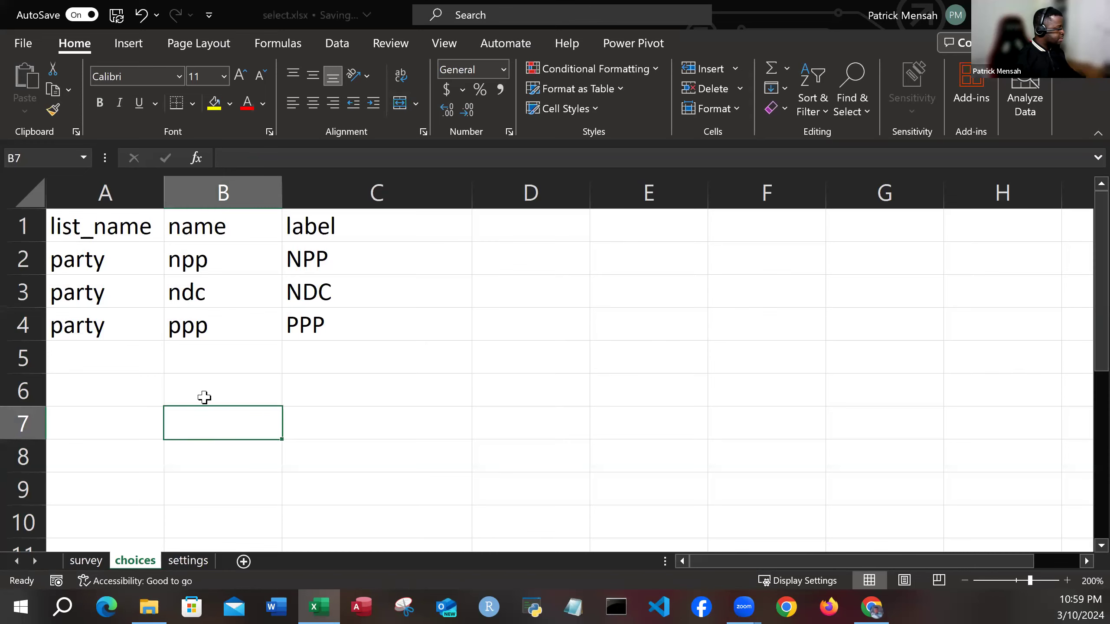
# Switch to Chrome and open the ODK XLSForm Online page at getodk.org/xlsform
pyautogui.click(872, 607)
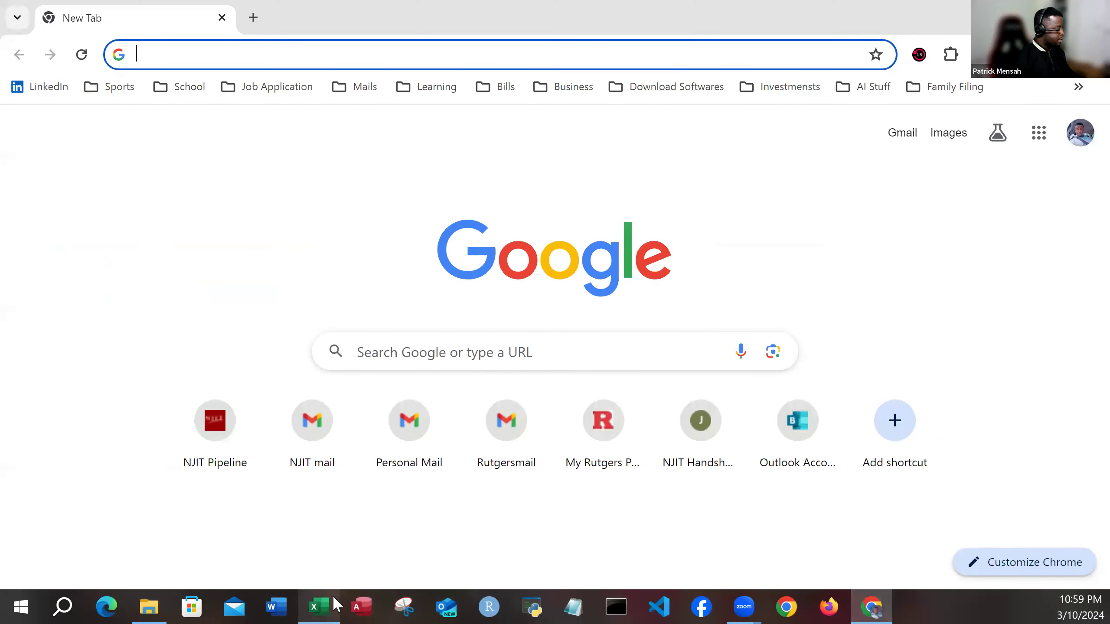
pyautogui.click(319, 606)
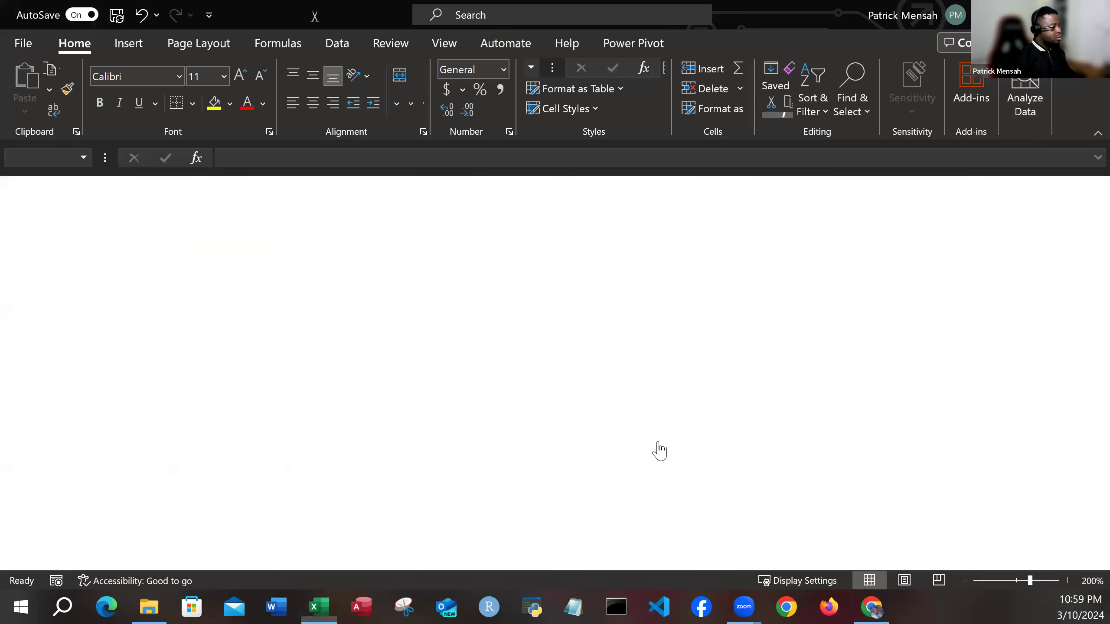
pyautogui.hotkey('alt', 'Tab')
pyautogui.click(208, 52)
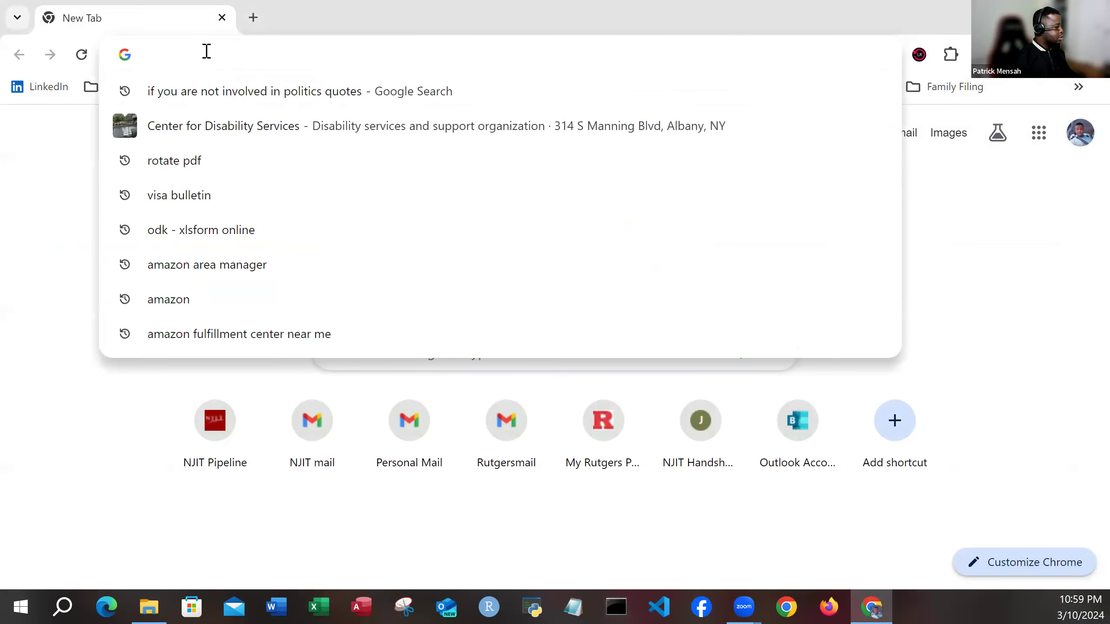
pyautogui.write('O')
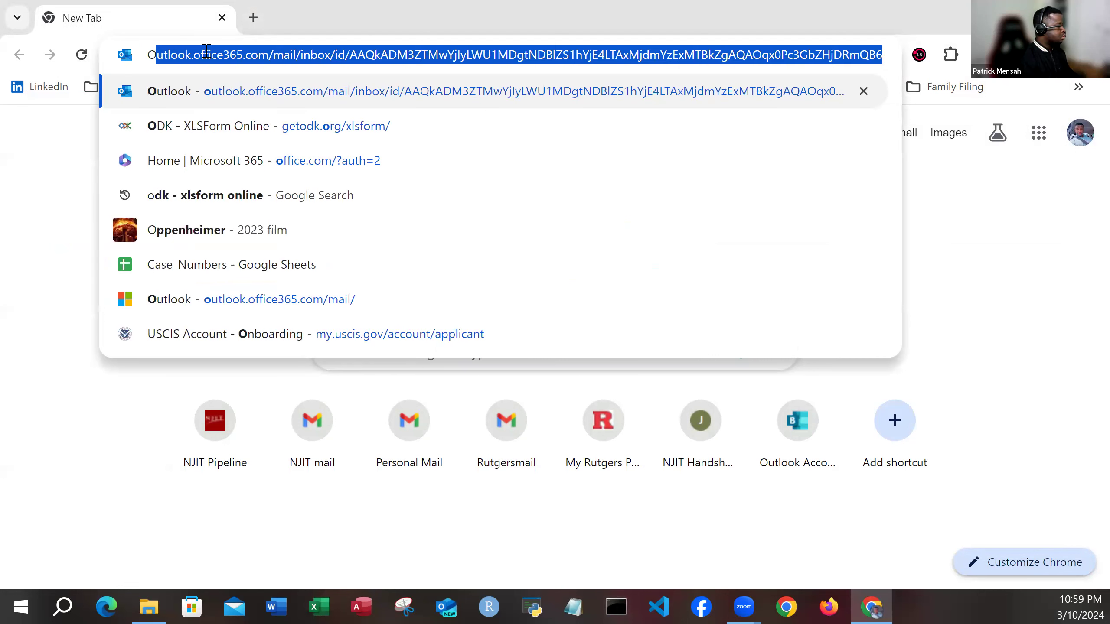
pyautogui.write('DK')
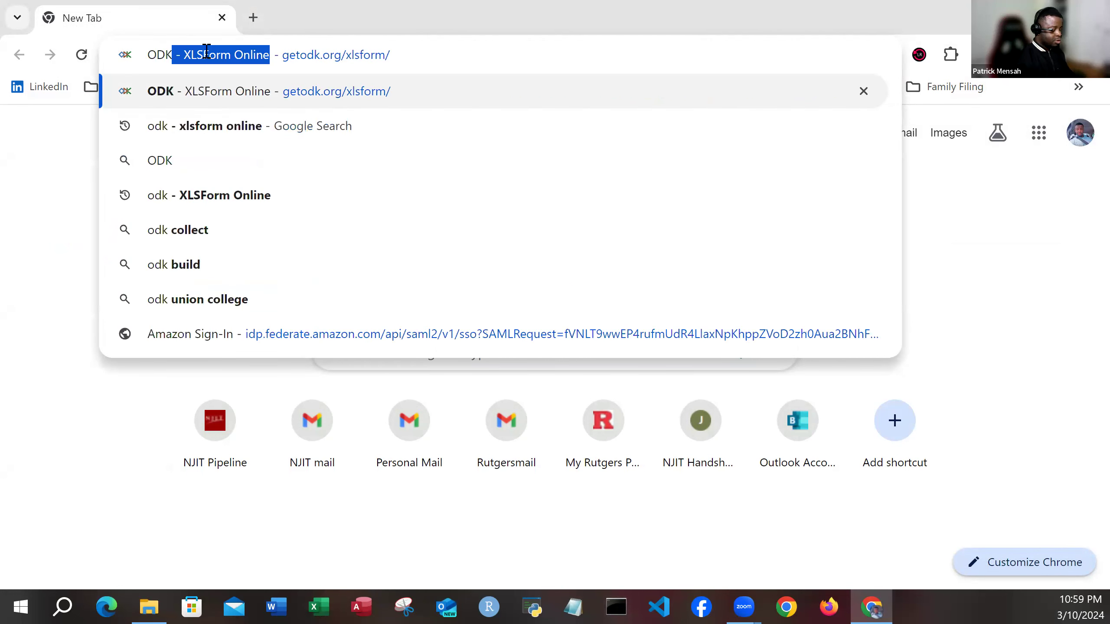
pyautogui.press('Return')
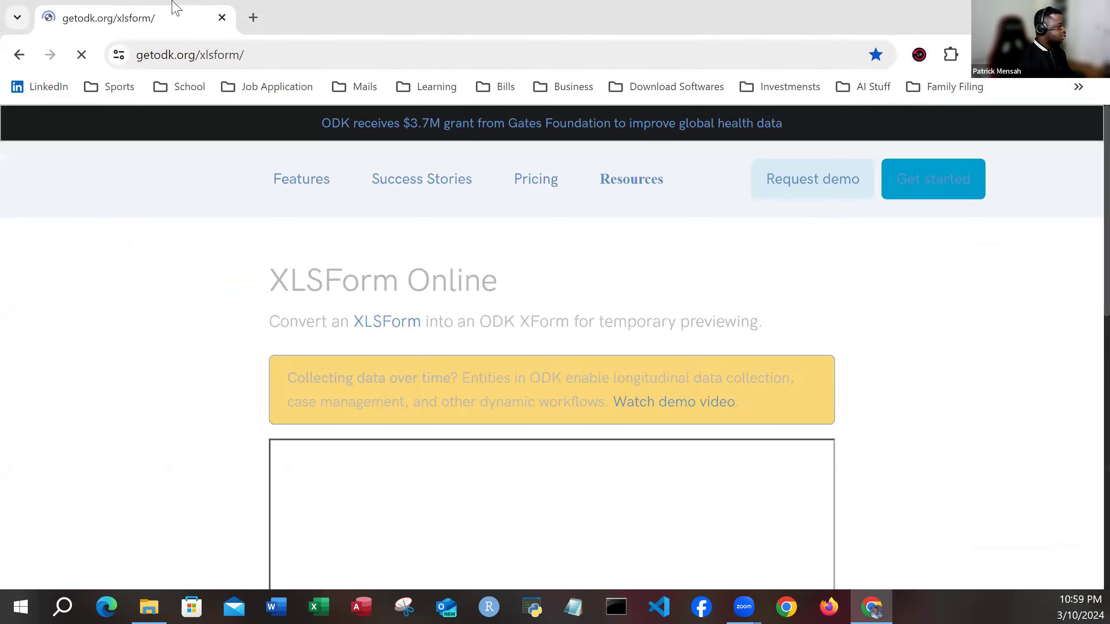
# Browse for the form file to upload and open select.xlsx in Excel from the XLS Form Tutorial folder
pyautogui.scroll(-1, 350, 400)
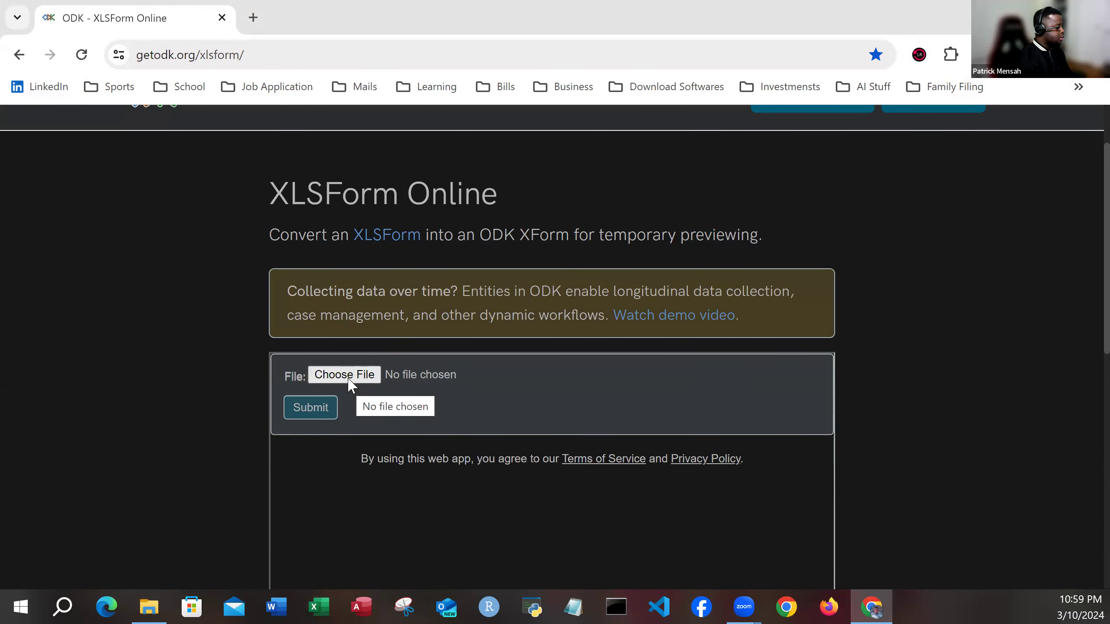
pyautogui.click(349, 377)
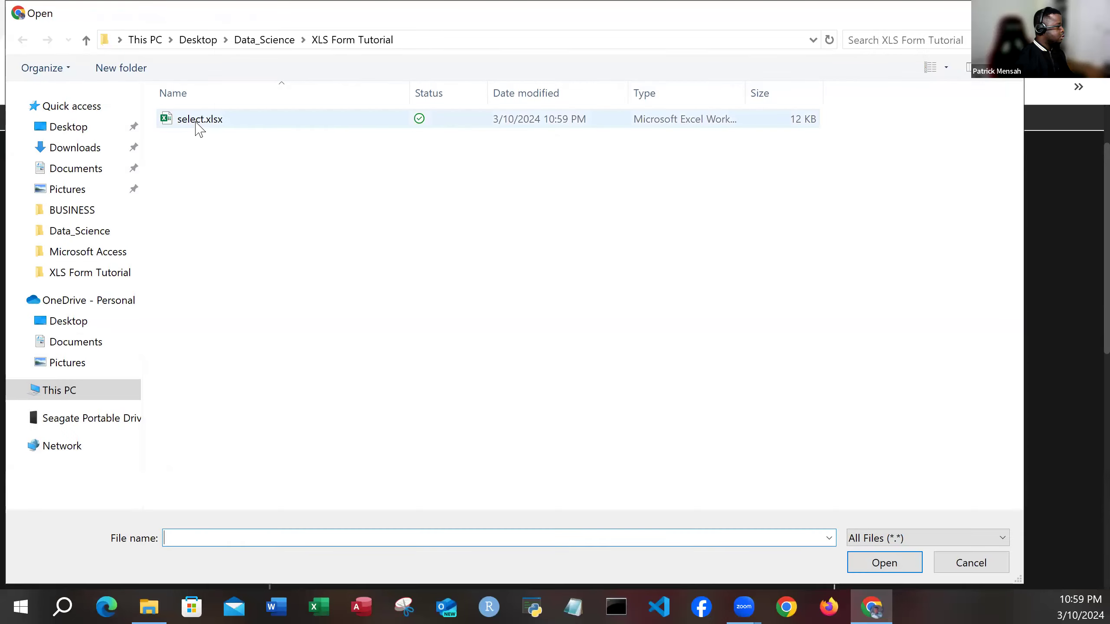
pyautogui.click(196, 123)
pyautogui.rightClick(196, 123)
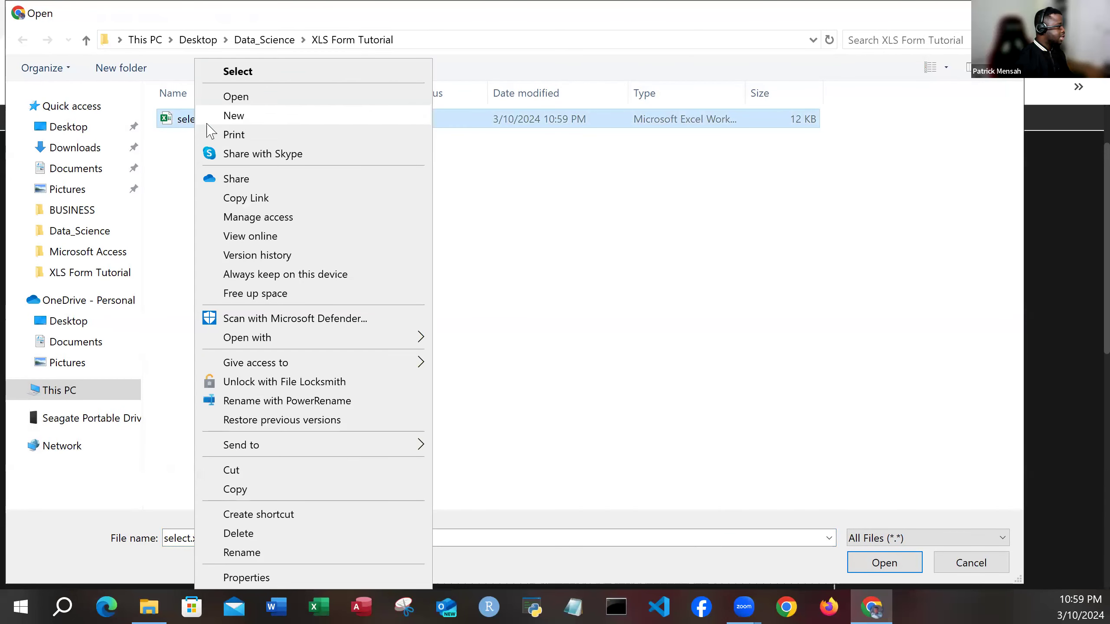
pyautogui.click(258, 96)
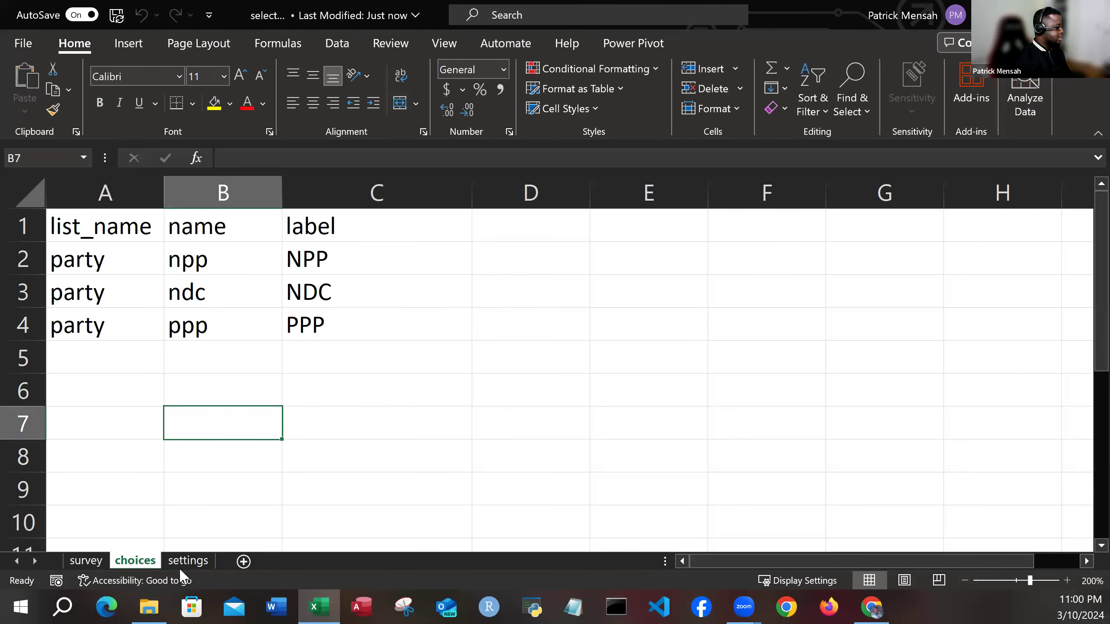
# Check the contents of the survey, choices and settings sheets in select.xlsx, and close the workbook
pyautogui.click(187, 562)
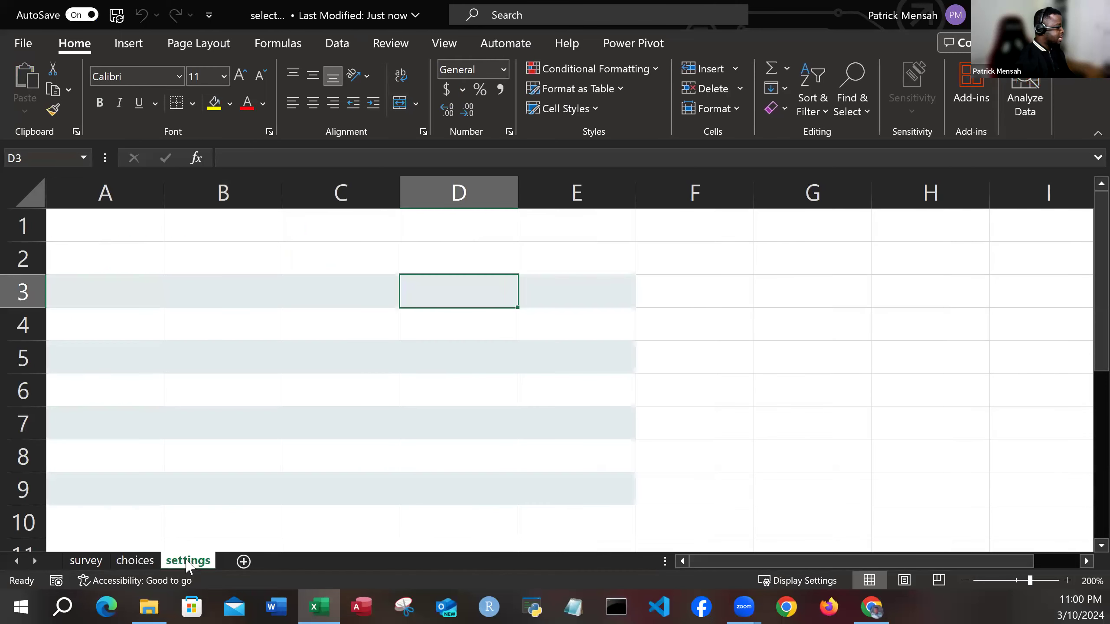
pyautogui.click(135, 561)
pyautogui.click(86, 562)
pyautogui.click(171, 561)
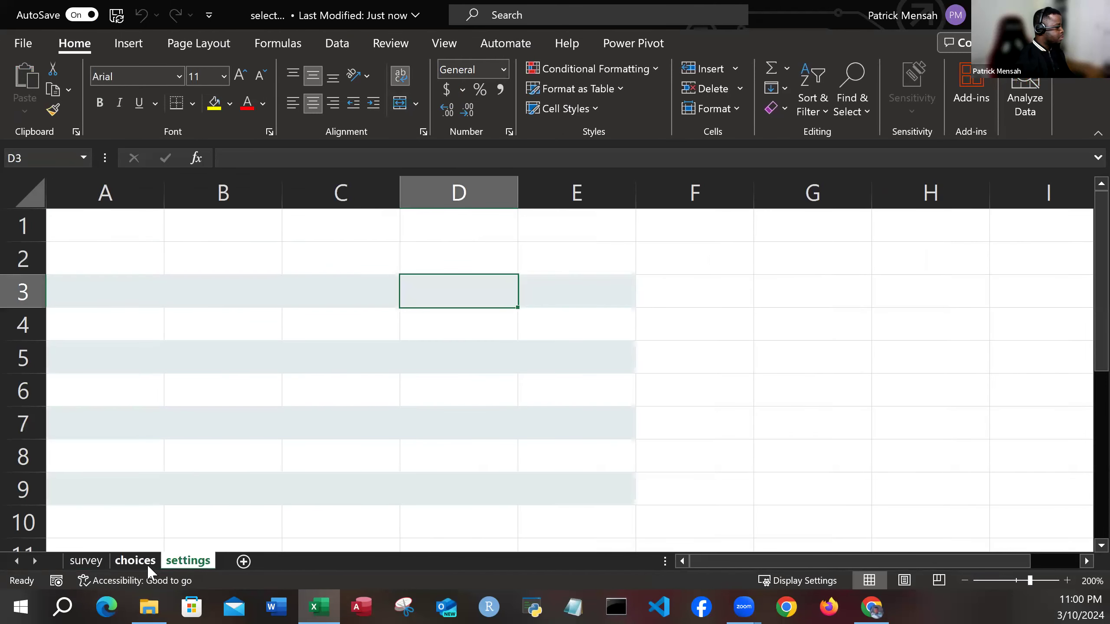
pyautogui.click(144, 562)
pyautogui.click(179, 564)
pyautogui.click(135, 562)
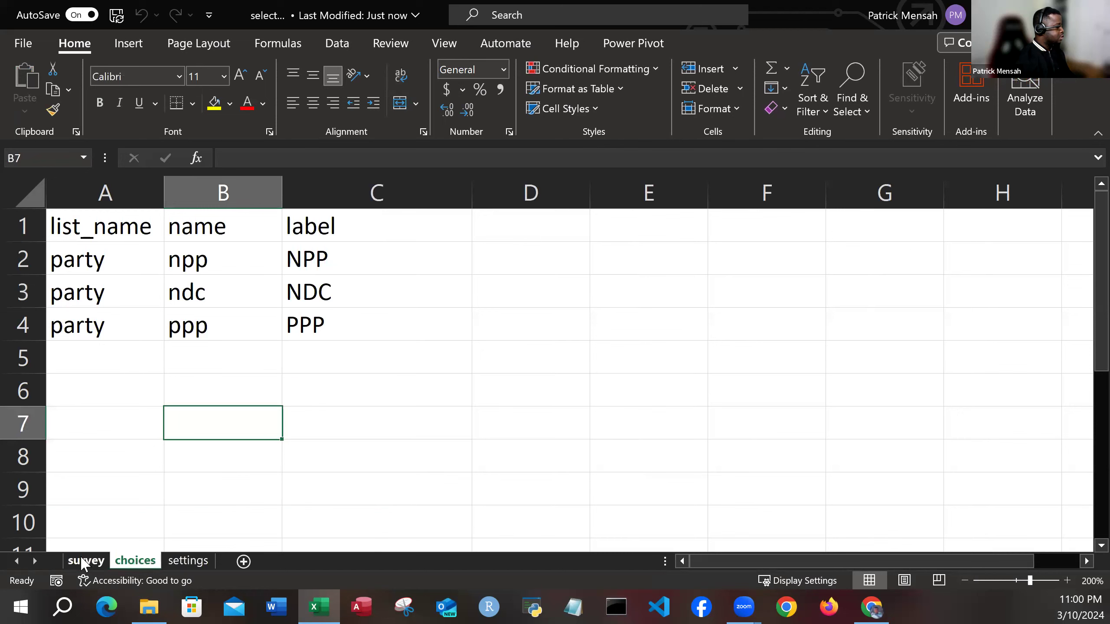
pyautogui.click(86, 562)
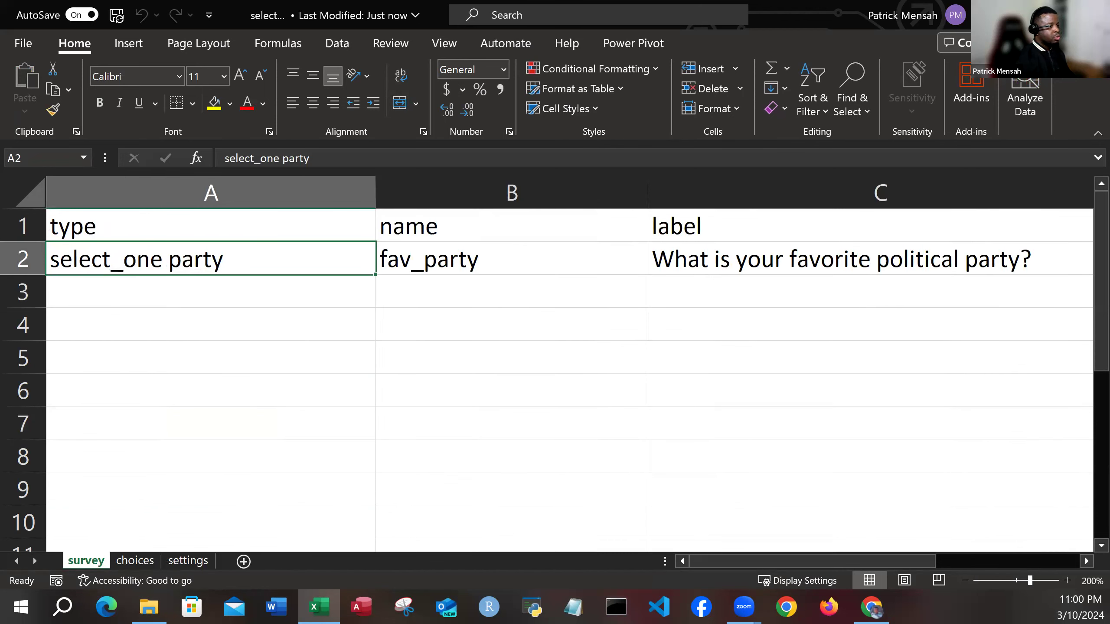
pyautogui.click(1093, 15)
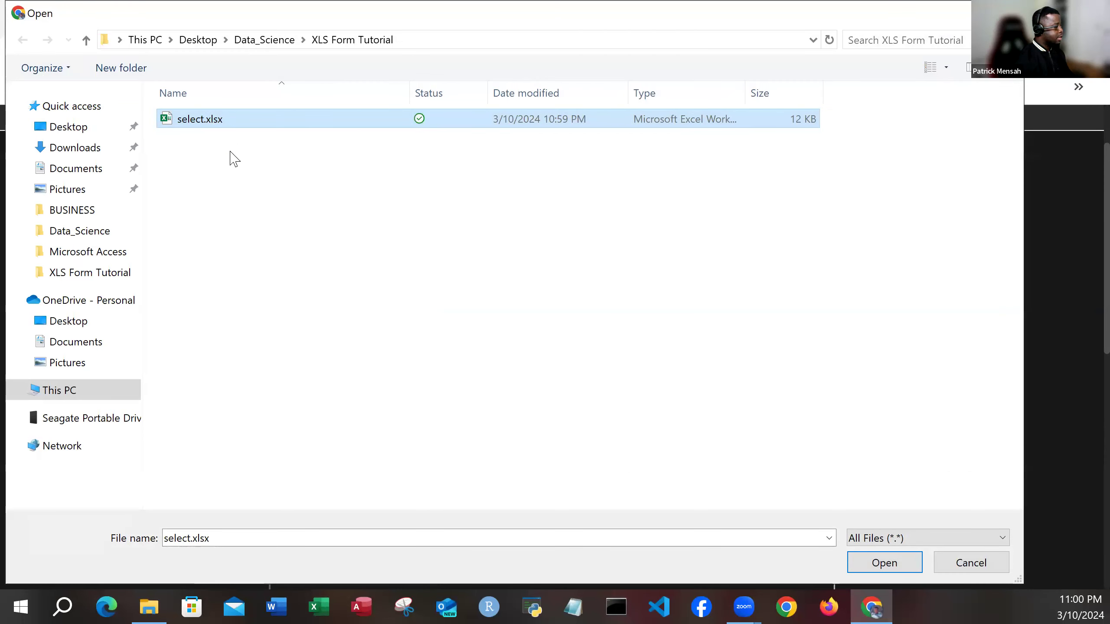
# Submit select.xlsx to XLSForm Online for conversion and open the form's preview in the browser
pyautogui.click(876, 563)
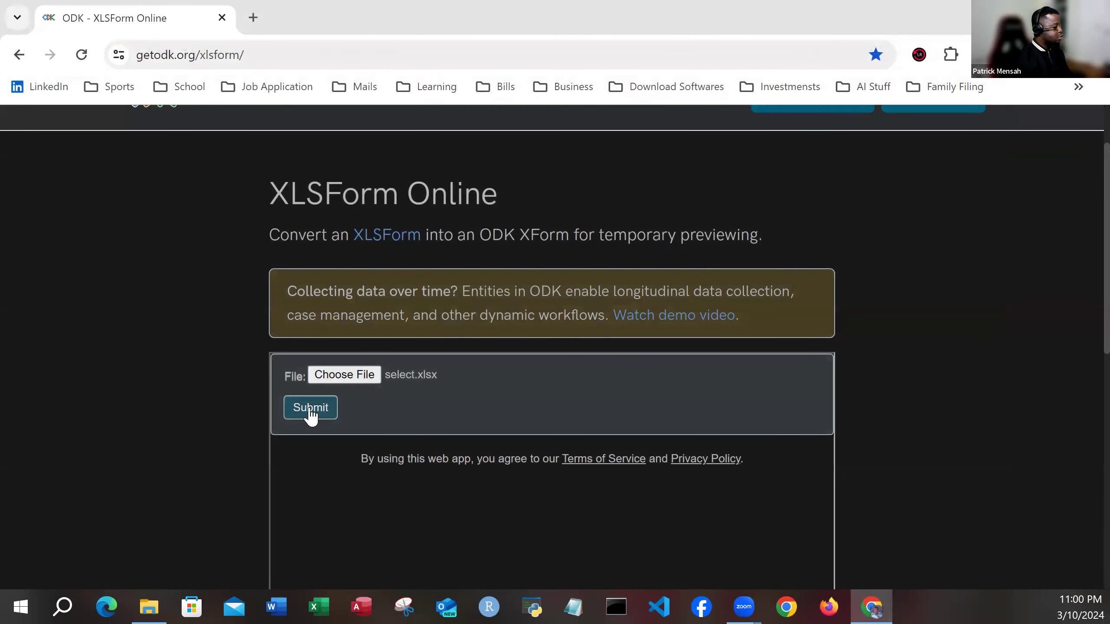
pyautogui.click(310, 407)
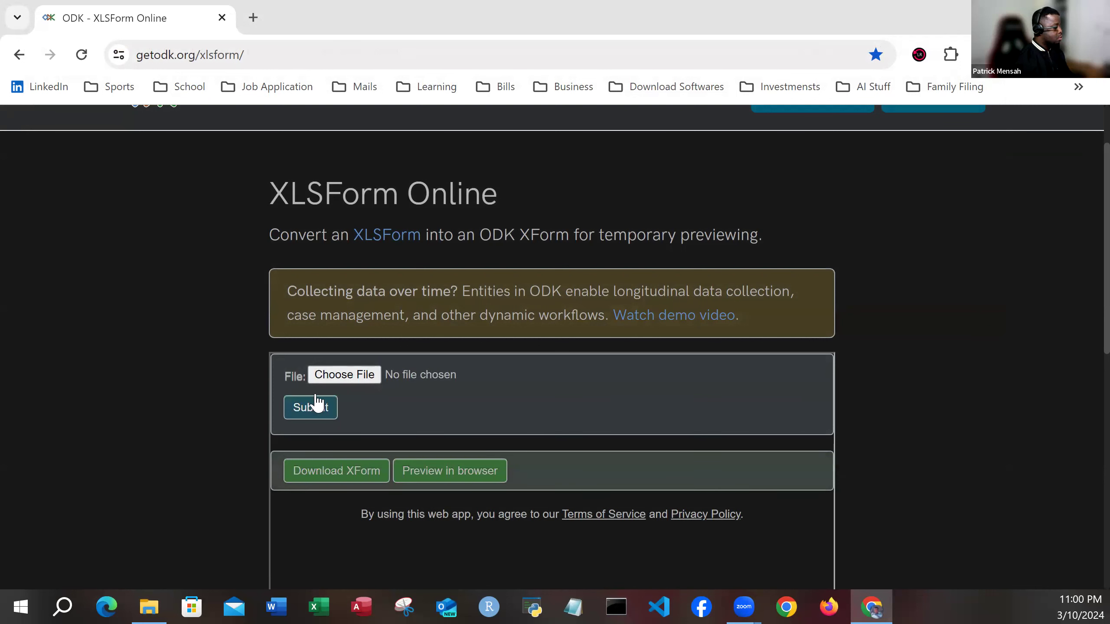
pyautogui.click(422, 472)
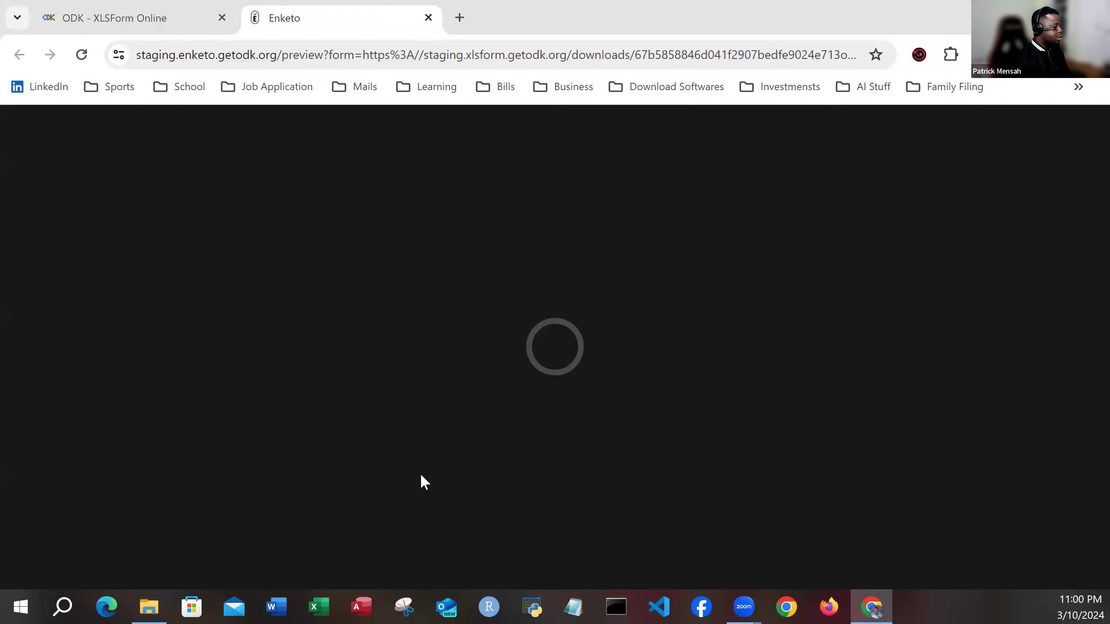
pyautogui.scroll(-2, 441, 451)
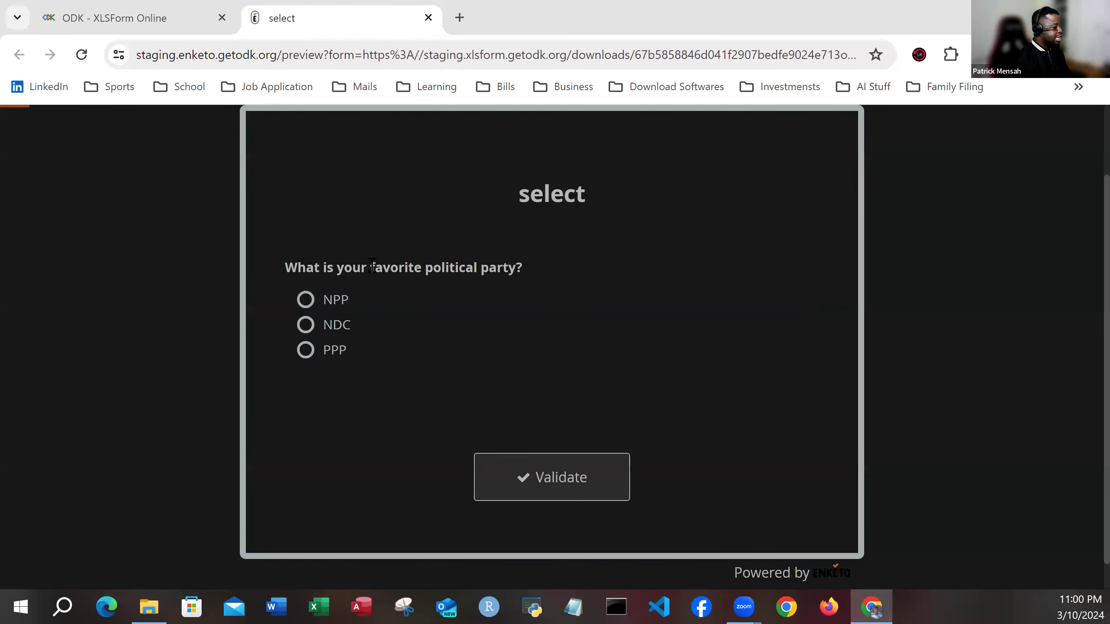
# Test the favorite political party question by switching the answer among NPP, NDC and PPP, ending on NPP
pyautogui.click(306, 301)
pyautogui.click(306, 324)
pyautogui.click(306, 350)
pyautogui.click(306, 324)
pyautogui.click(306, 300)
pyautogui.click(305, 325)
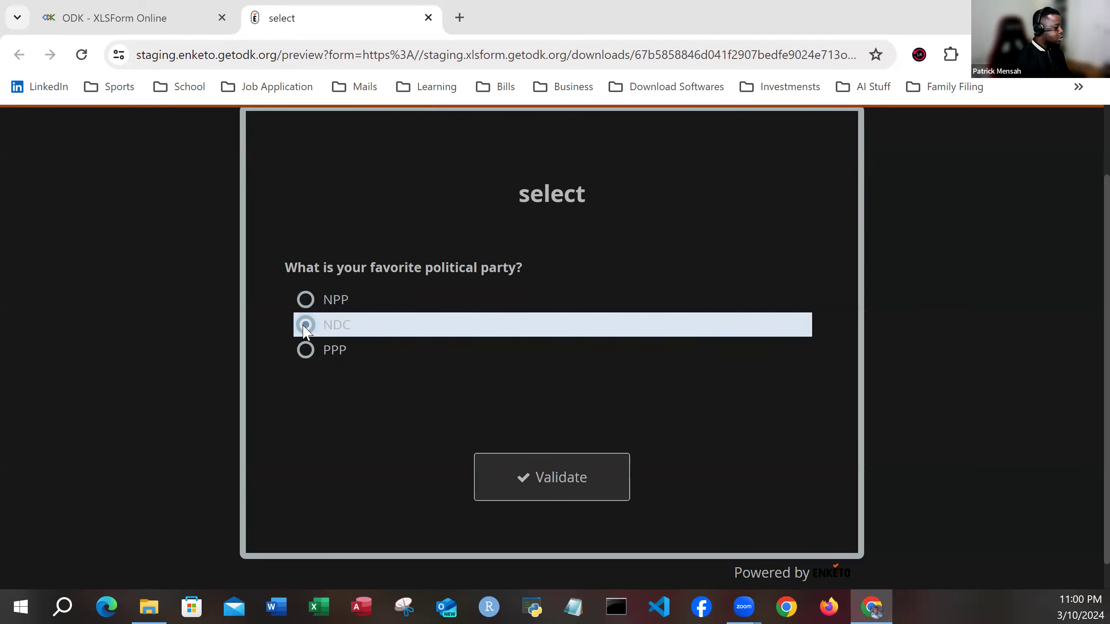
pyautogui.click(305, 300)
pyautogui.click(306, 325)
pyautogui.click(306, 350)
pyautogui.click(306, 324)
pyautogui.click(306, 299)
pyautogui.click(305, 324)
pyautogui.click(306, 300)
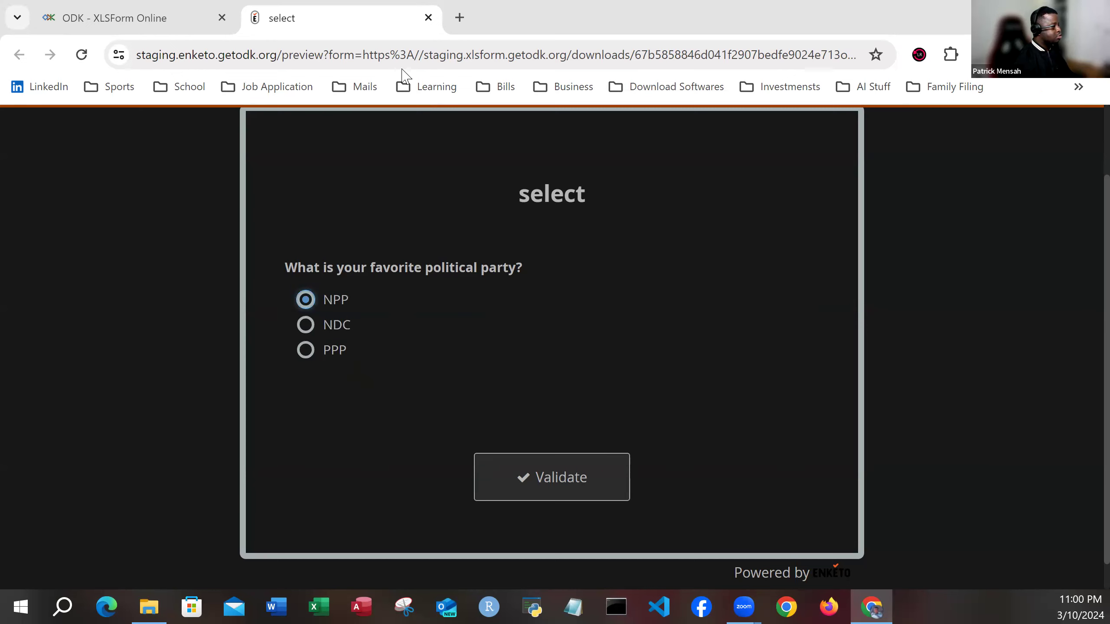
# Close the form preview and reopen the recent select.xlsx workbook in Excel, checking its survey, choices and settings sheets
pyautogui.click(428, 18)
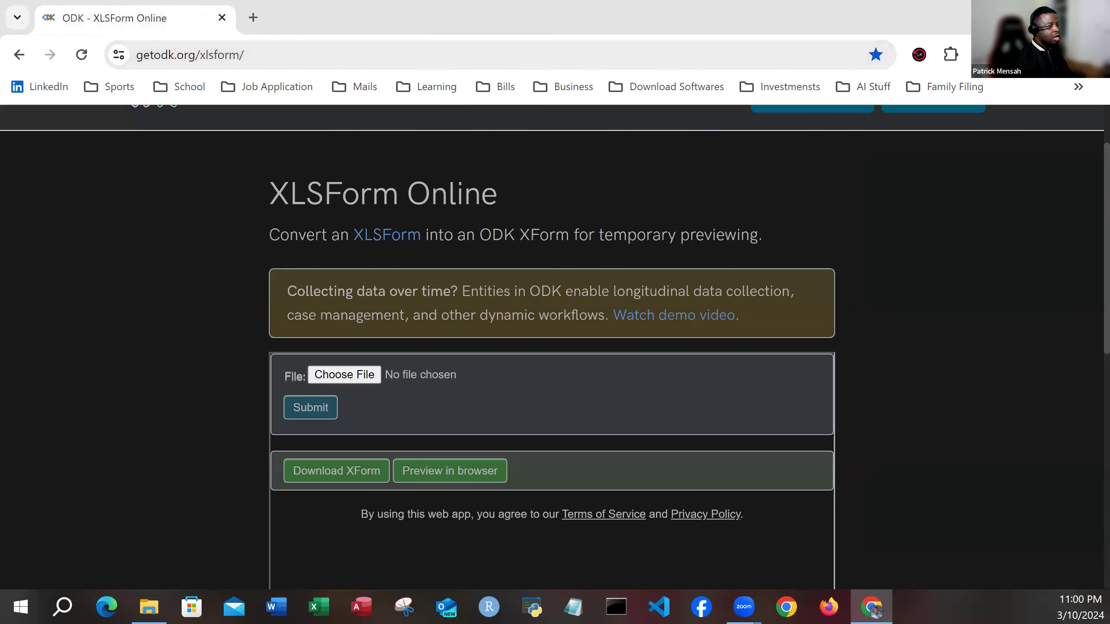
pyautogui.click(335, 603)
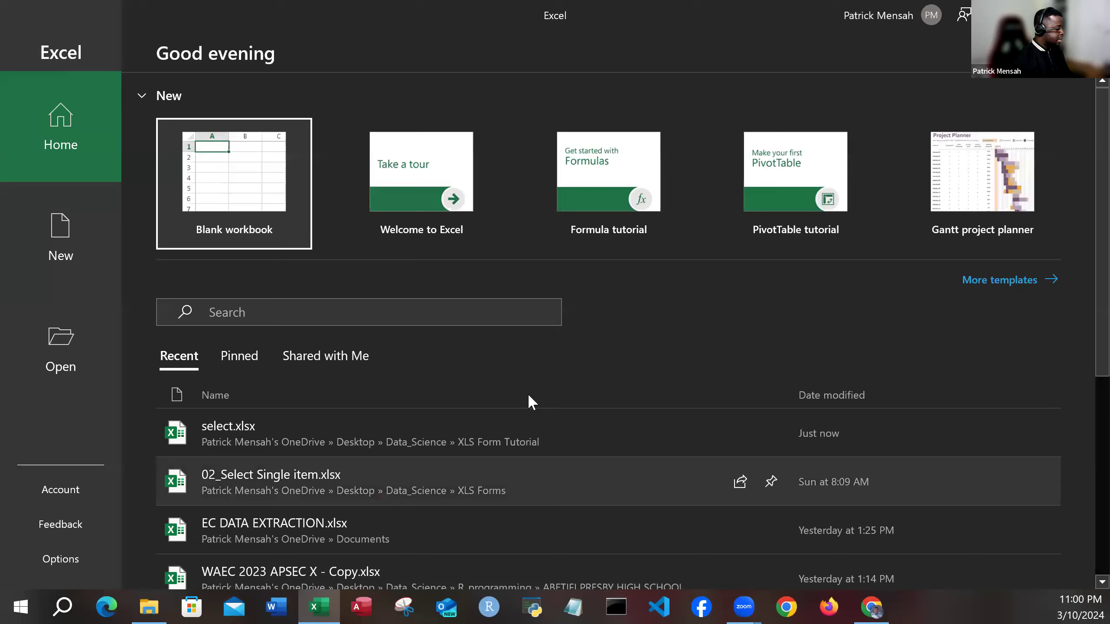
pyautogui.click(275, 422)
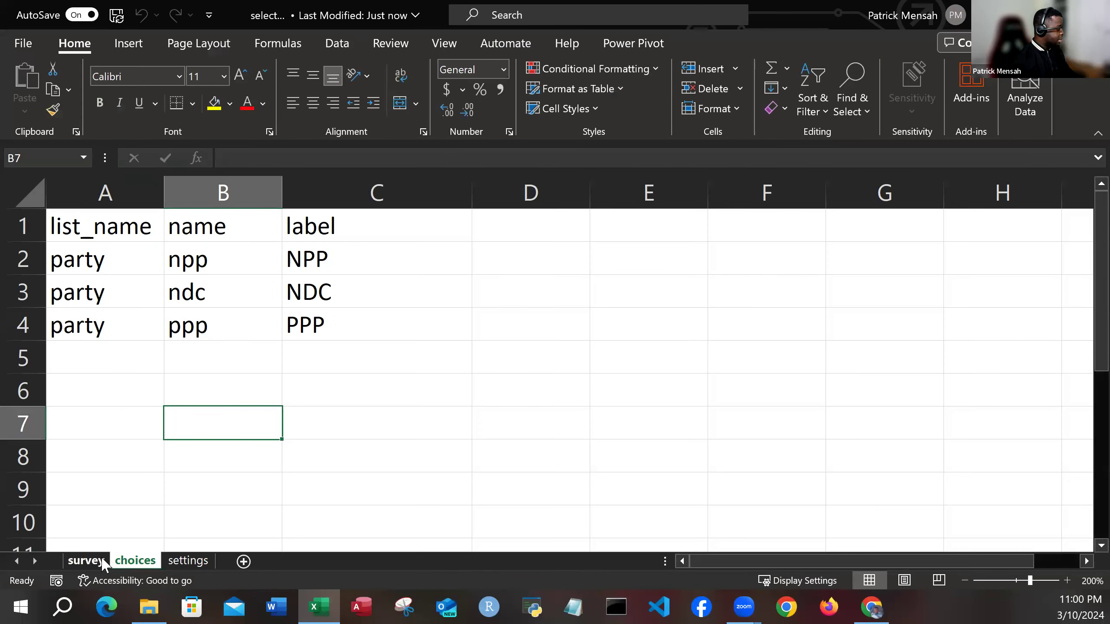
pyautogui.click(86, 561)
pyautogui.click(139, 561)
pyautogui.click(177, 562)
pyautogui.click(139, 561)
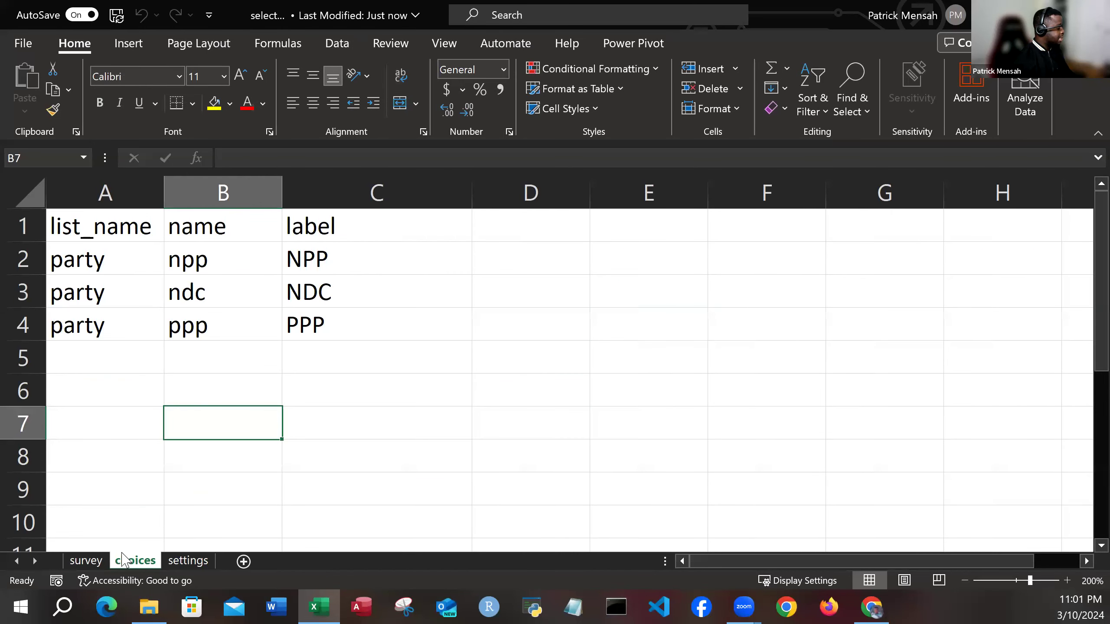
pyautogui.click(92, 565)
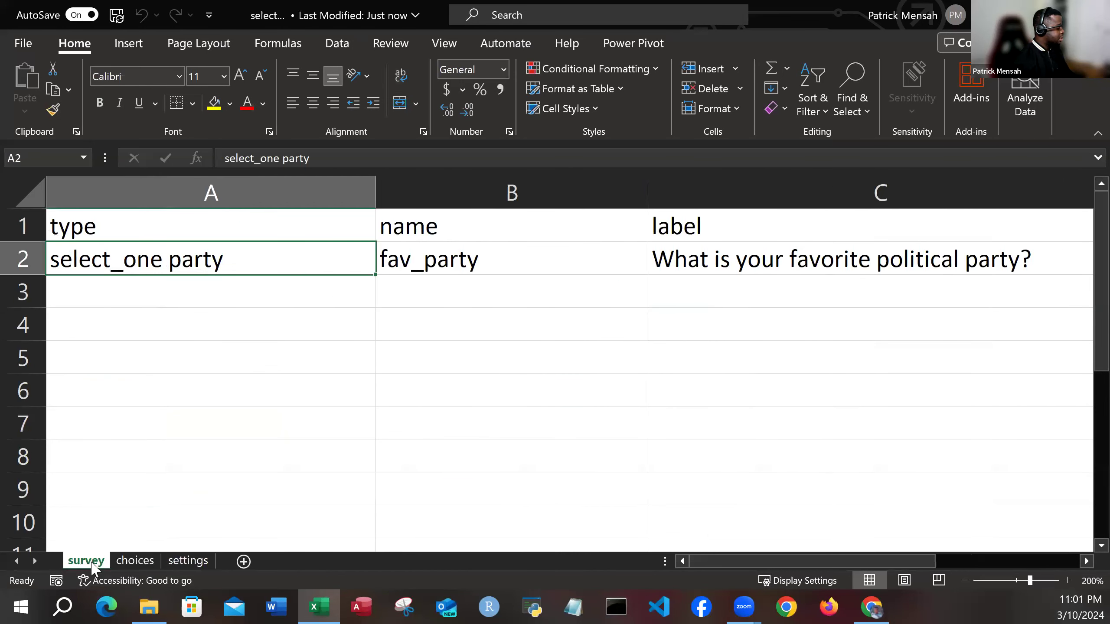
# Add a fourth choice in row 5 of the choices sheet with list_name "party", name "gum" and label "GUM"
pyautogui.click(131, 561)
pyautogui.click(88, 363)
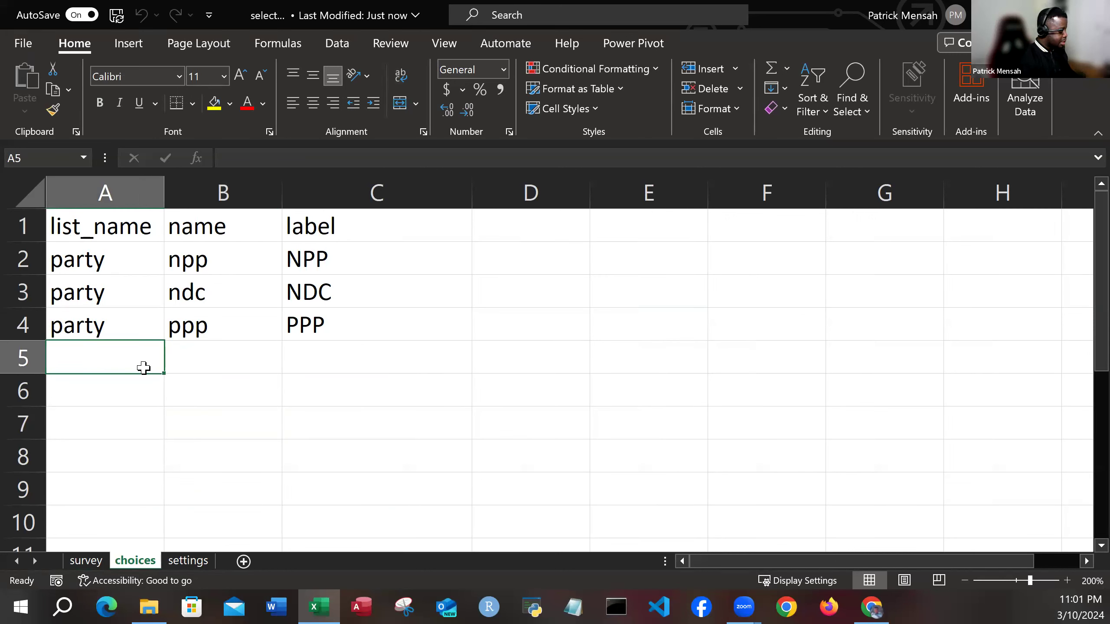
pyautogui.write('p')
pyautogui.press('Tab')
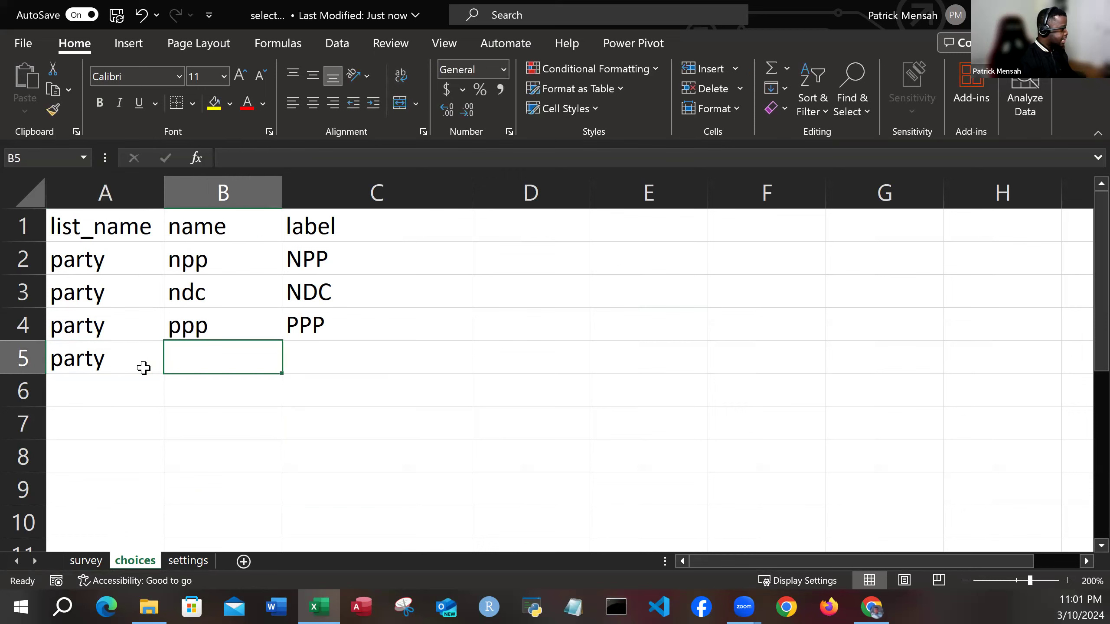
pyautogui.write('gum')
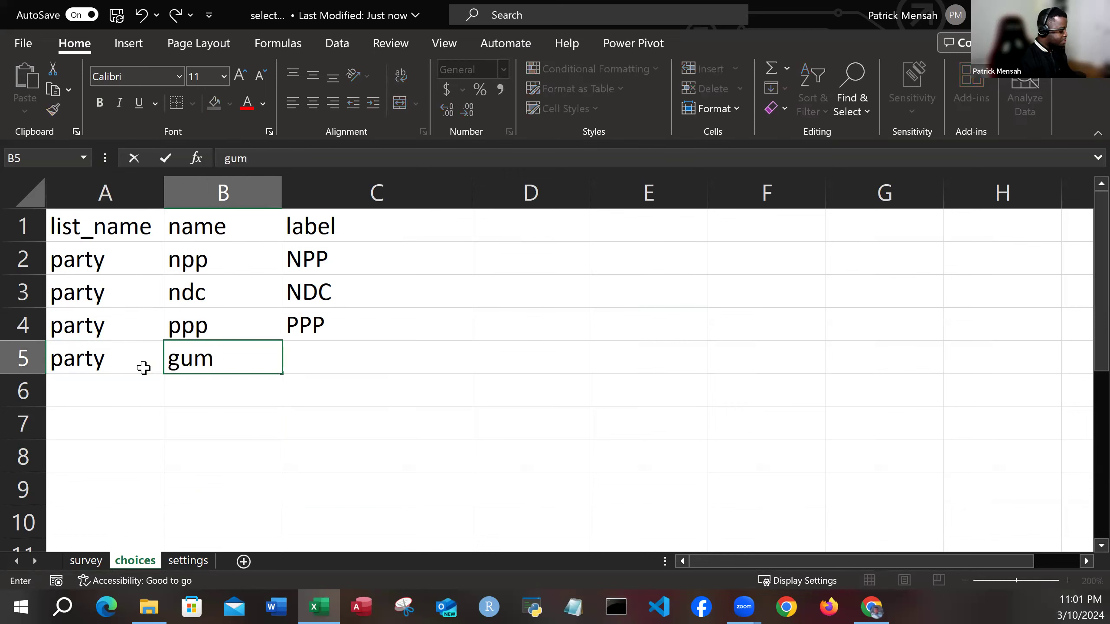
pyautogui.press('Tab')
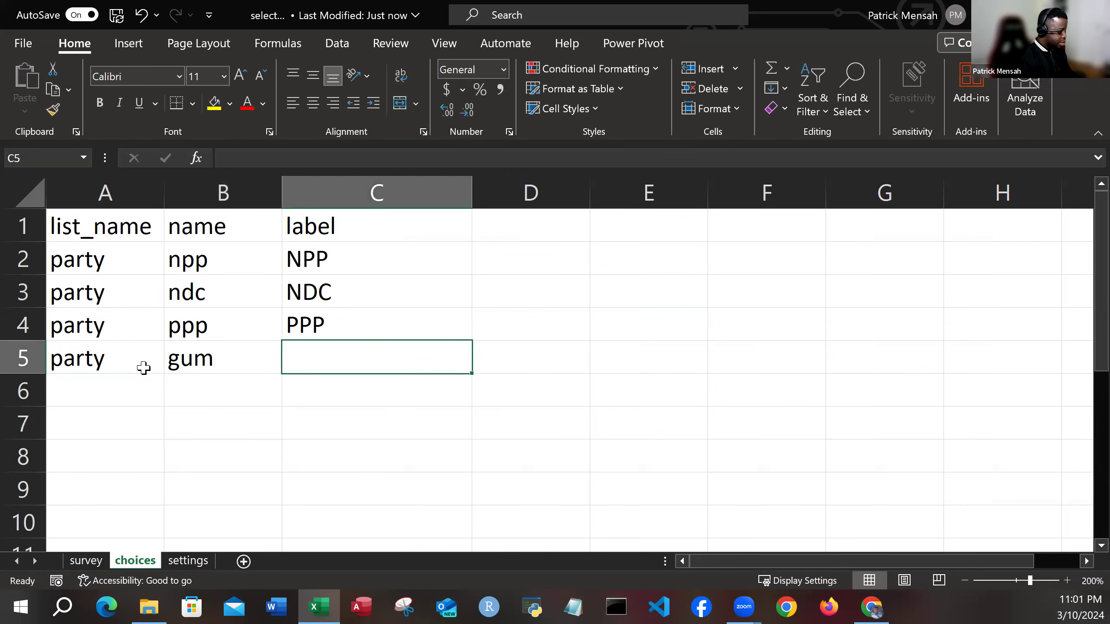
pyautogui.write('gu')
pyautogui.press('BackSpace')
pyautogui.press('BackSpace')
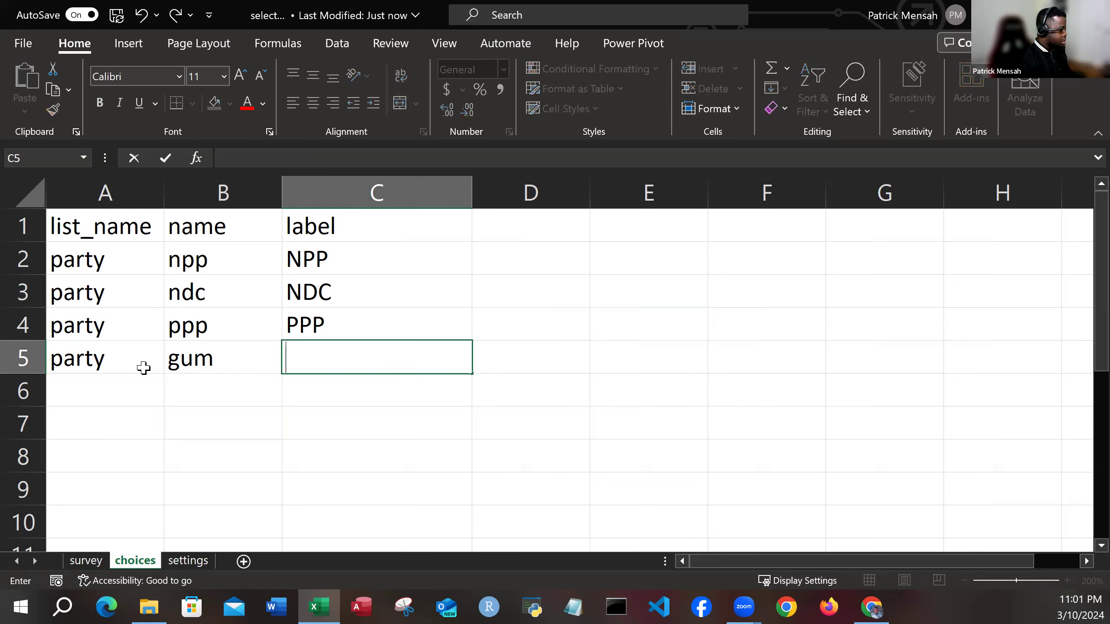
pyautogui.write('GUM')
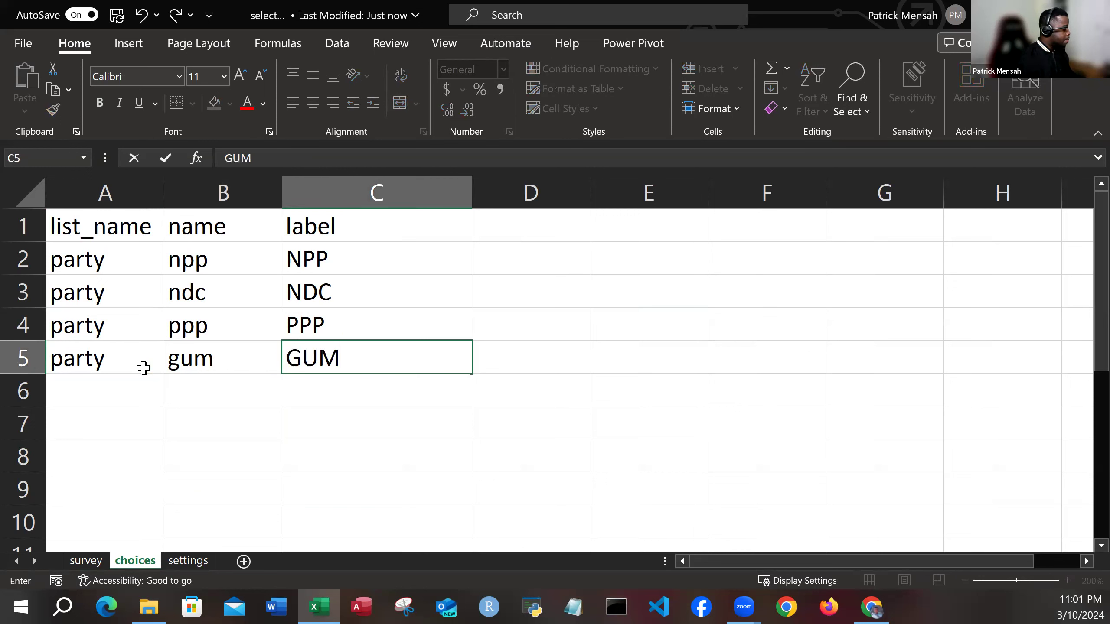
pyautogui.click(173, 378)
pyautogui.click(195, 371)
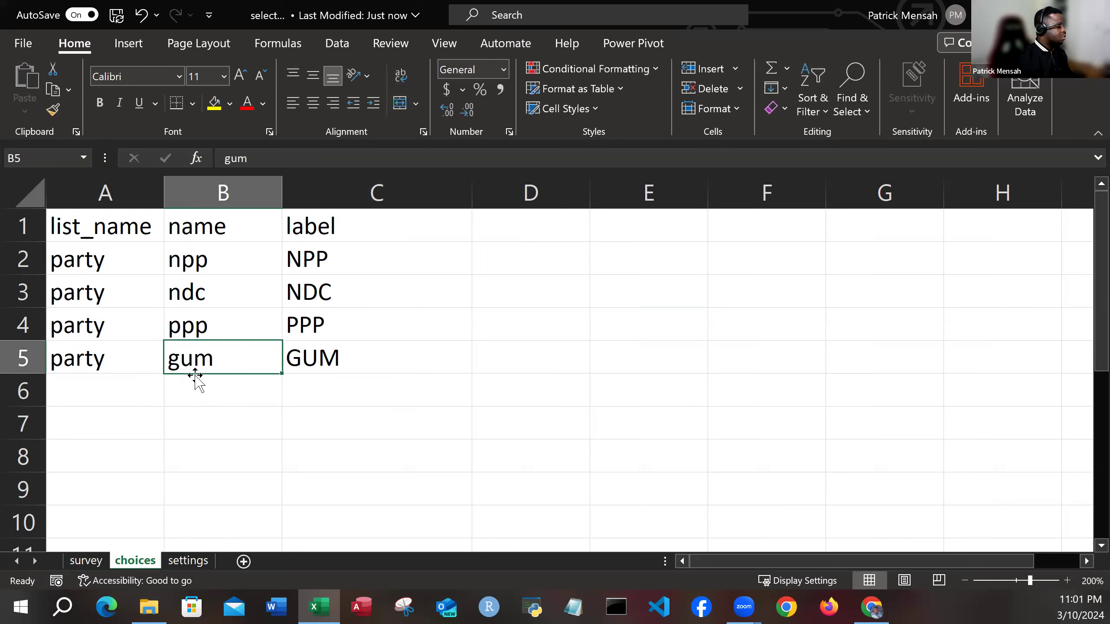
pyautogui.click(333, 361)
pyautogui.click(255, 365)
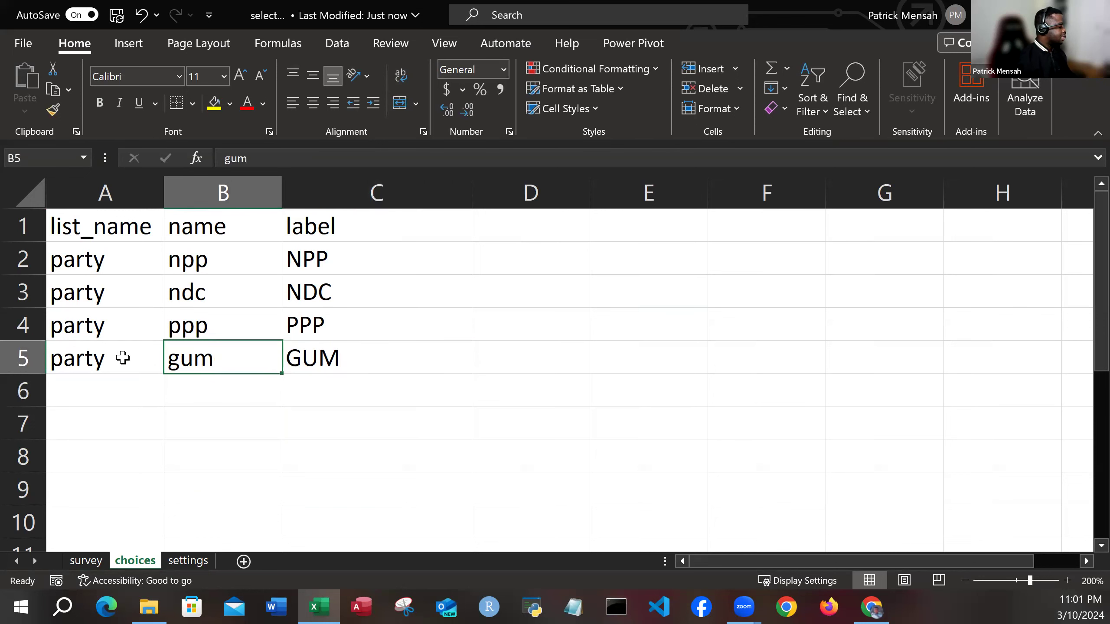
pyautogui.click(116, 366)
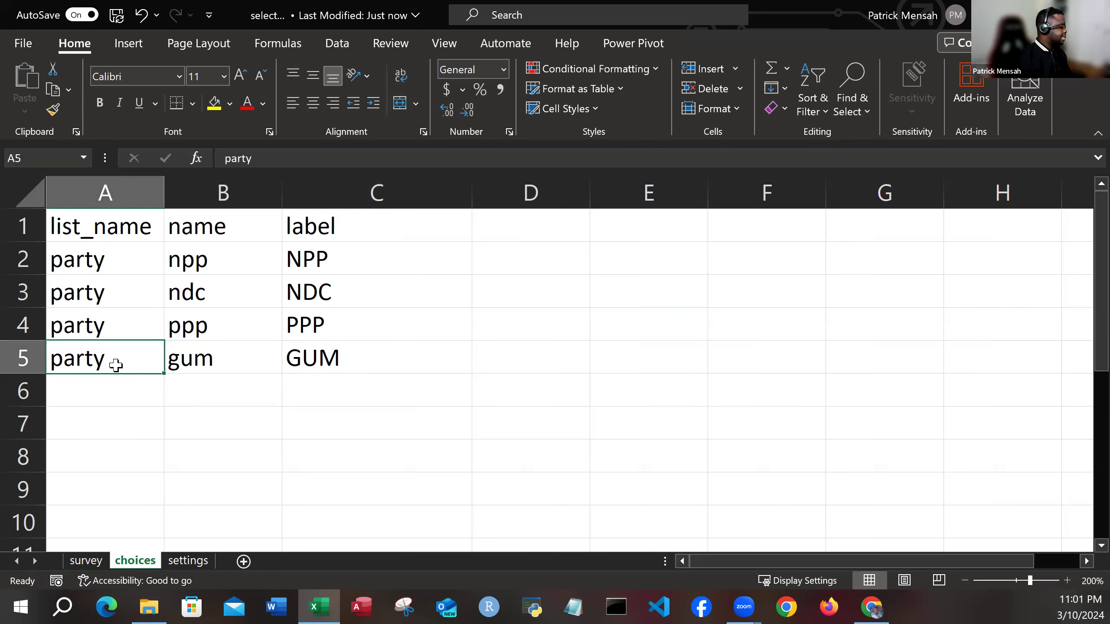
# Change the question type in cell A2 of the survey sheet to "select_one party or_other"
pyautogui.click(88, 560)
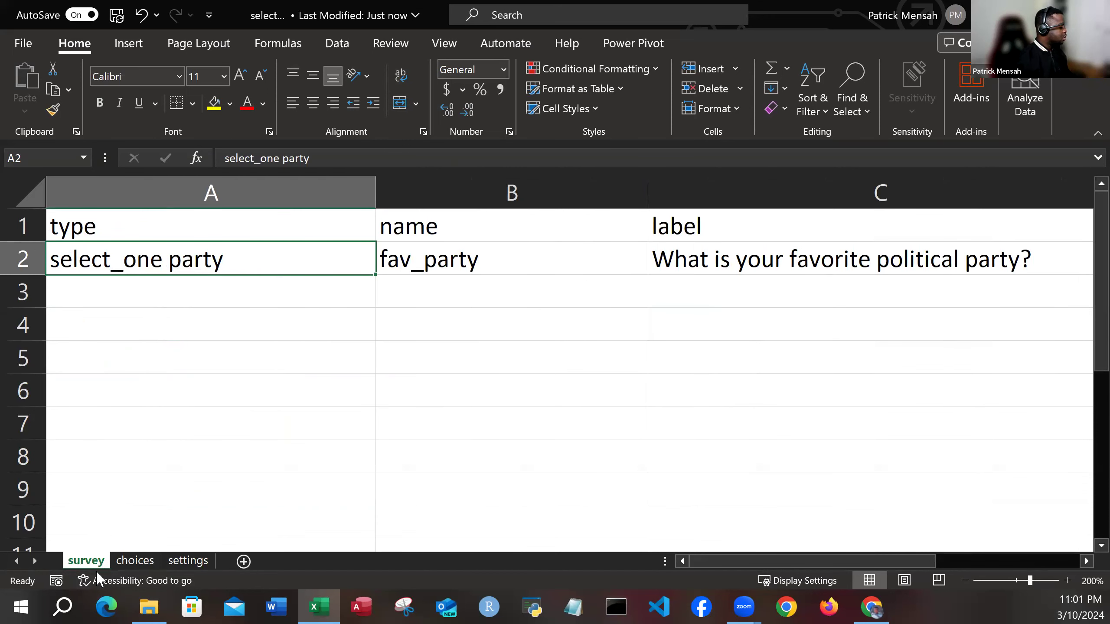
pyautogui.doubleClick(240, 266)
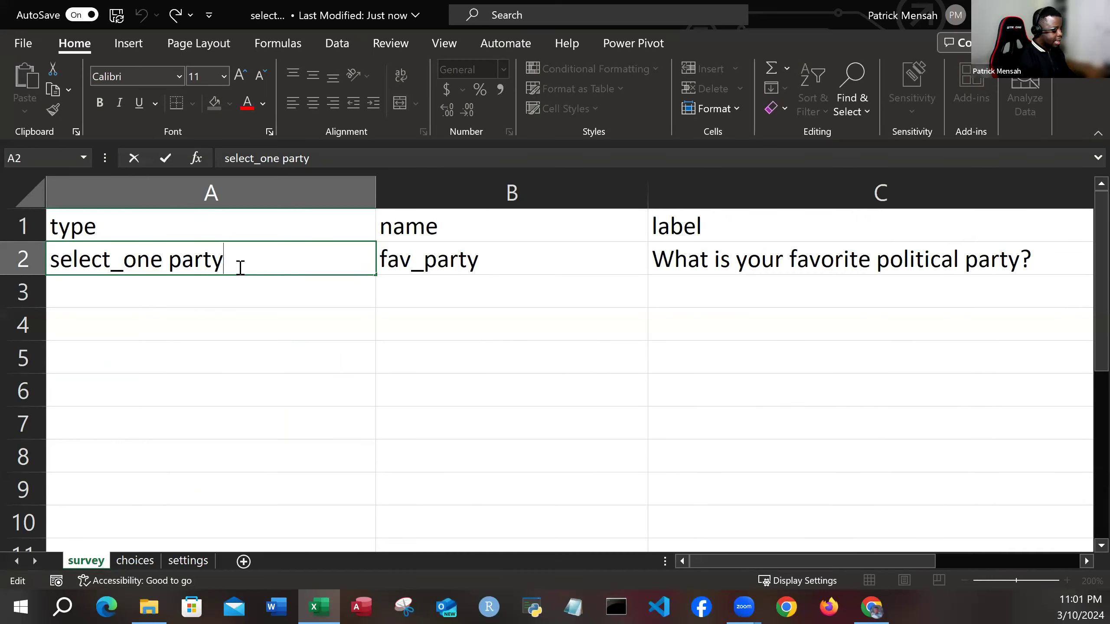
pyautogui.write('QR')
pyautogui.press('BackSpace')
pyautogui.press('BackSpace')
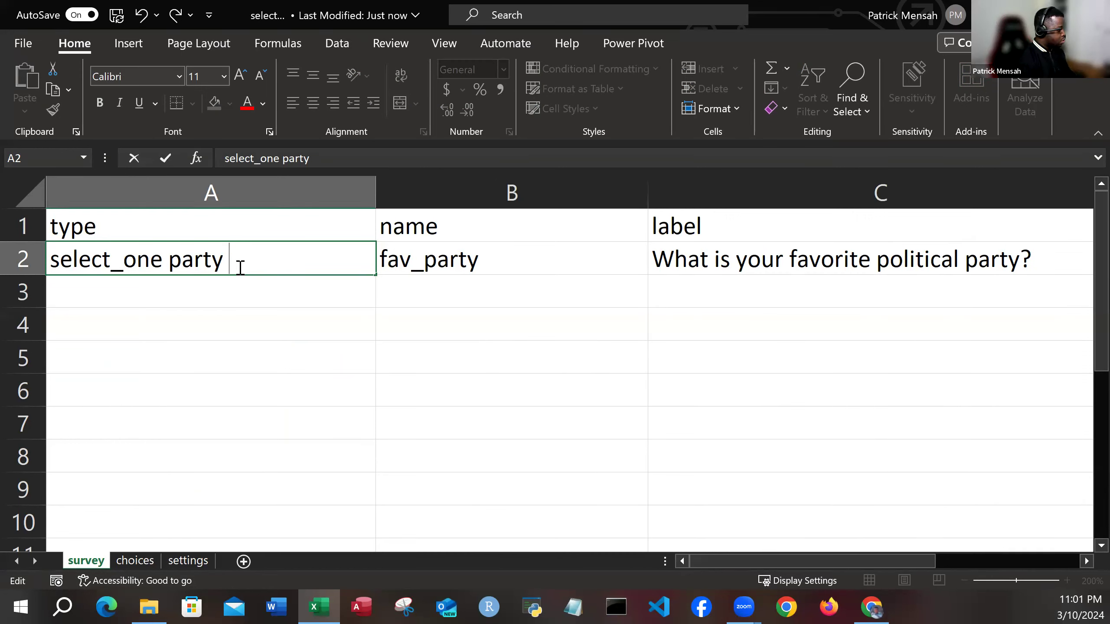
pyautogui.write('or')
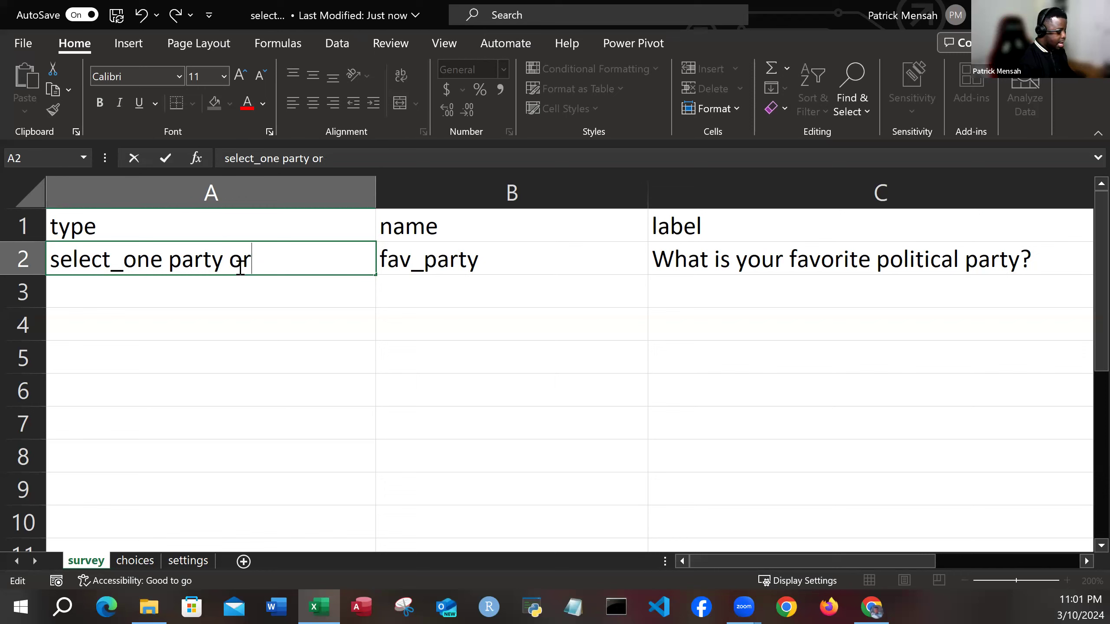
pyautogui.write('_other')
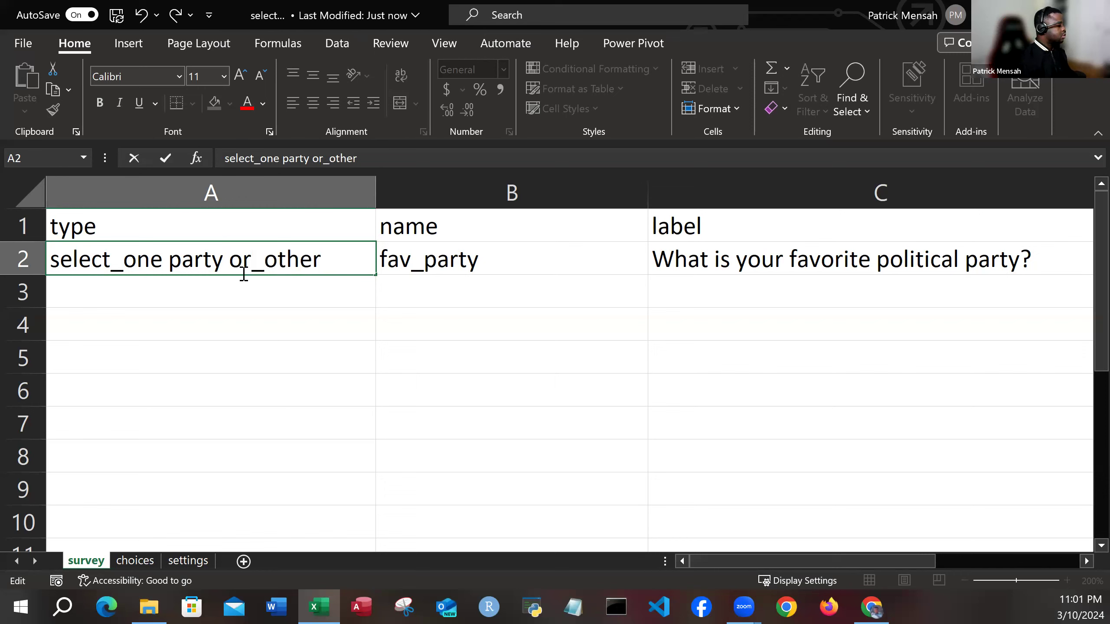
pyautogui.click(250, 302)
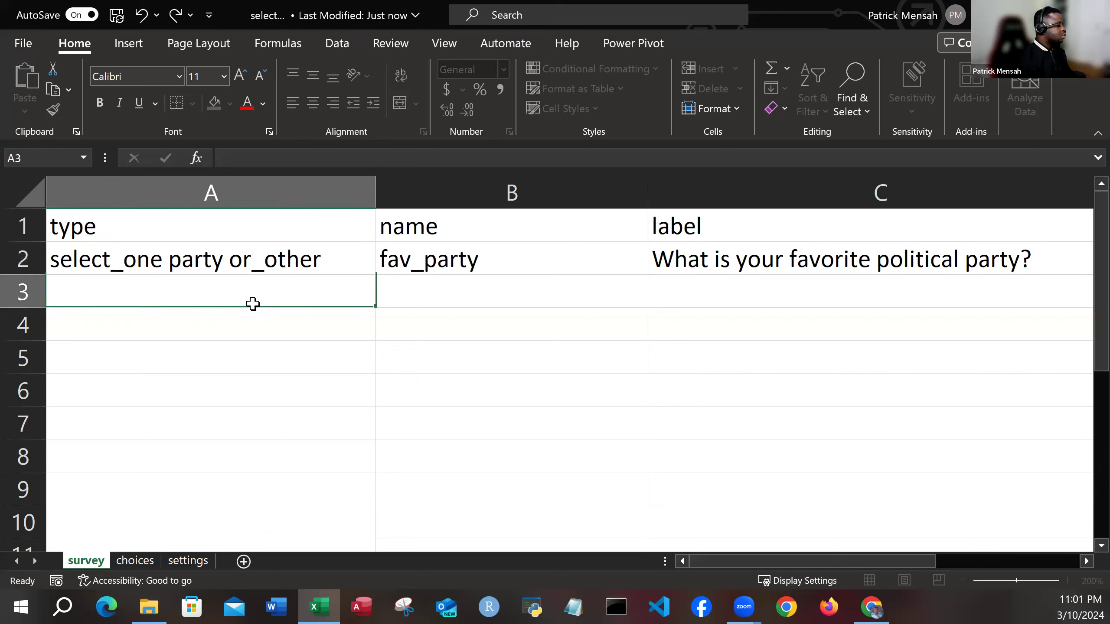
pyautogui.click(284, 262)
pyautogui.click(387, 259)
pyautogui.click(354, 259)
pyautogui.click(402, 269)
pyautogui.click(309, 261)
pyautogui.click(402, 262)
pyautogui.click(200, 416)
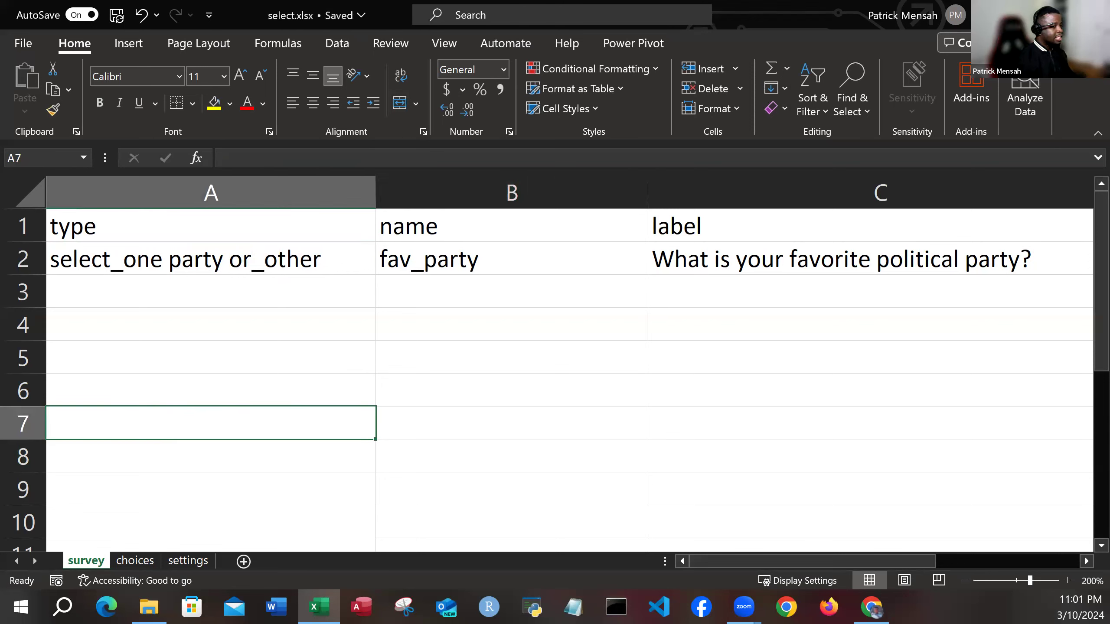
# Close the select.xlsx workbook and reload the XLSForm Online page in the browser
pyautogui.hotkey('ctrl', 'w')
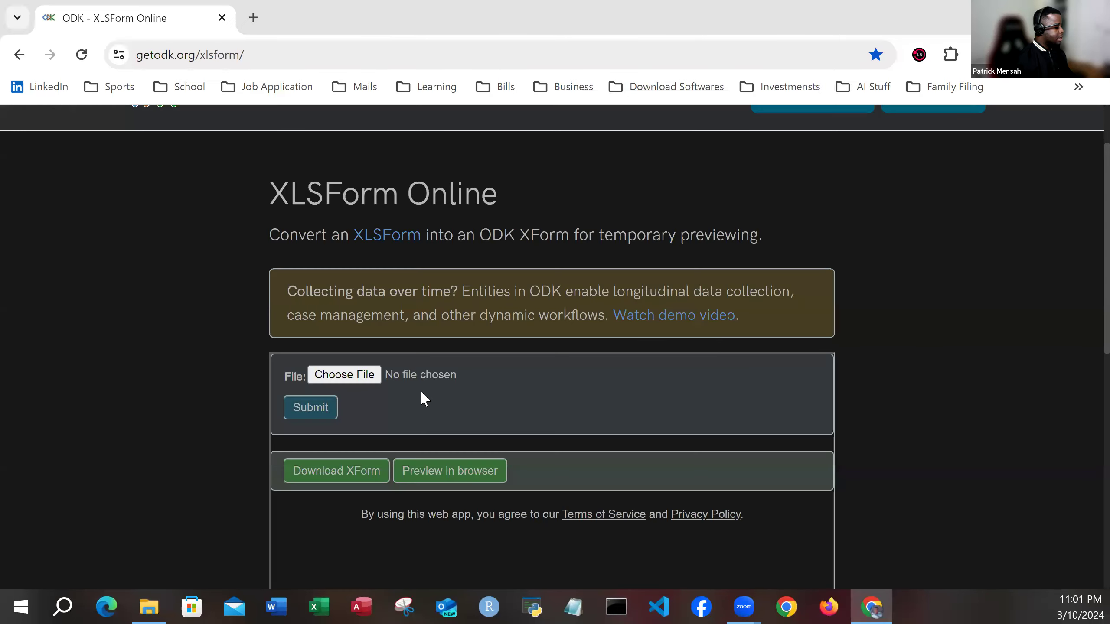
pyautogui.scroll(-3, 421, 388)
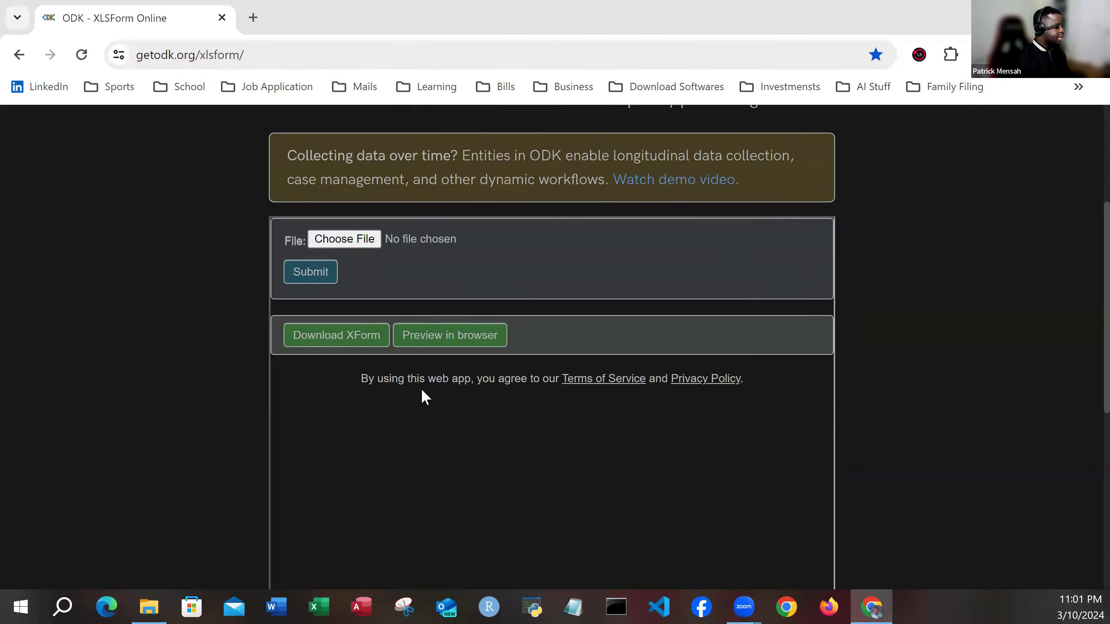
pyautogui.scroll(5, 420, 387)
pyautogui.click(312, 62)
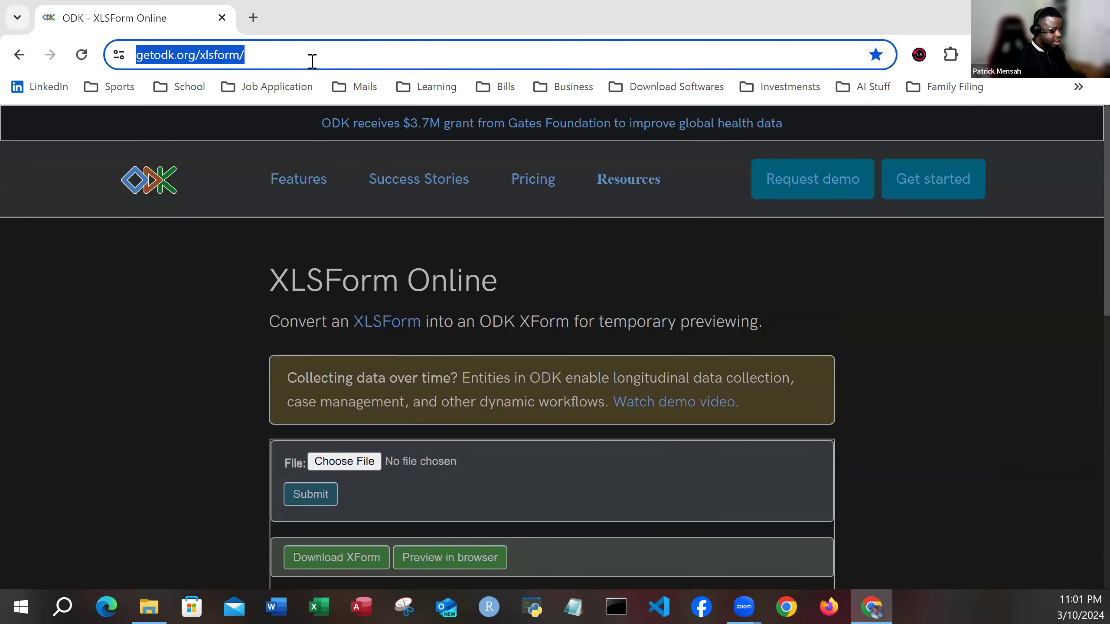
pyautogui.press('Return')
pyautogui.scroll(-2, 327, 417)
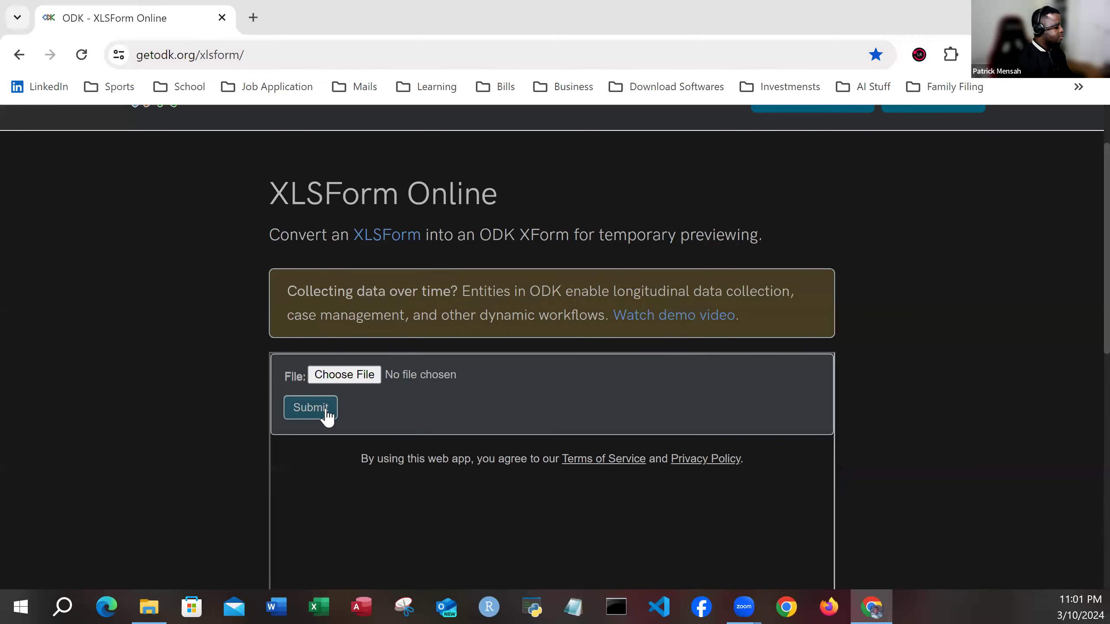
# While choosing the form file, open select.xlsx in Excel to check the question type in cell A2, and close it again
pyautogui.click(353, 376)
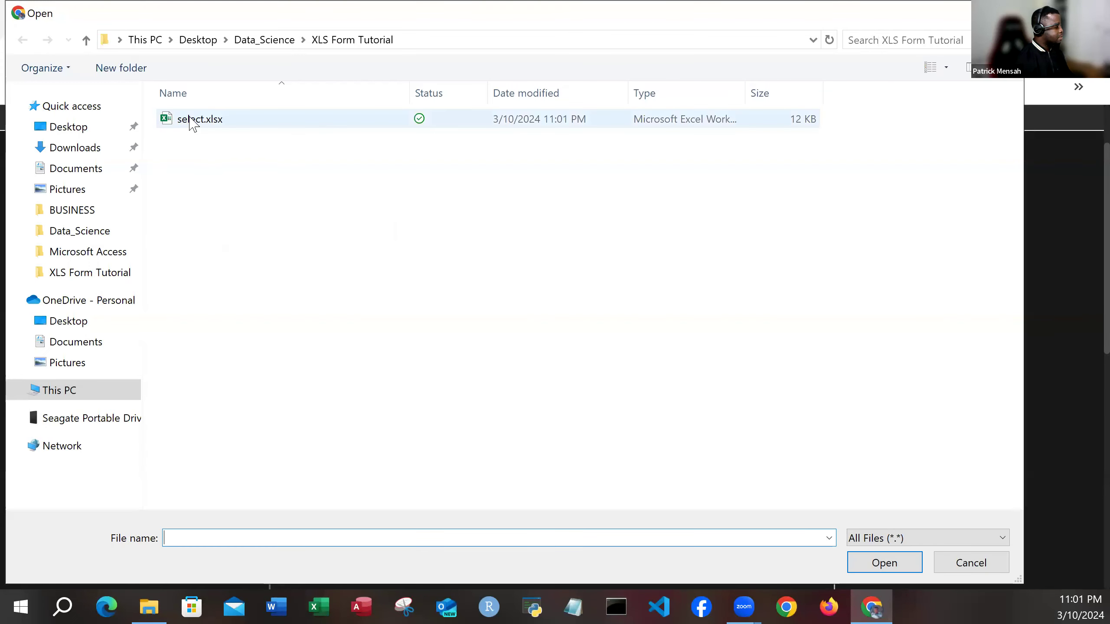
pyautogui.click(192, 120)
pyautogui.rightClick(202, 121)
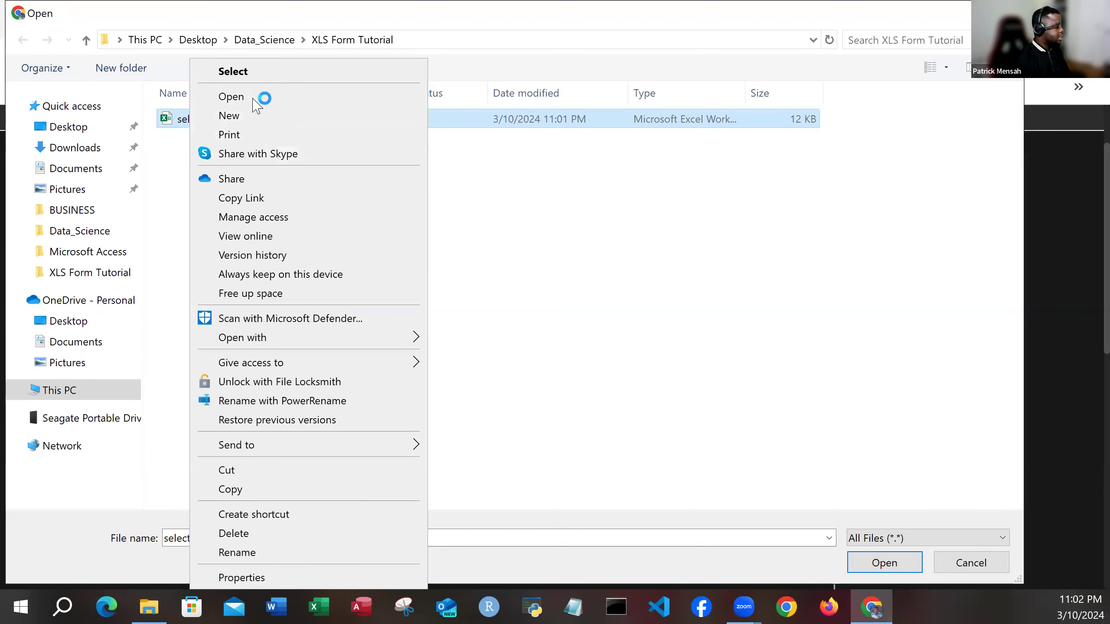
pyautogui.click(254, 100)
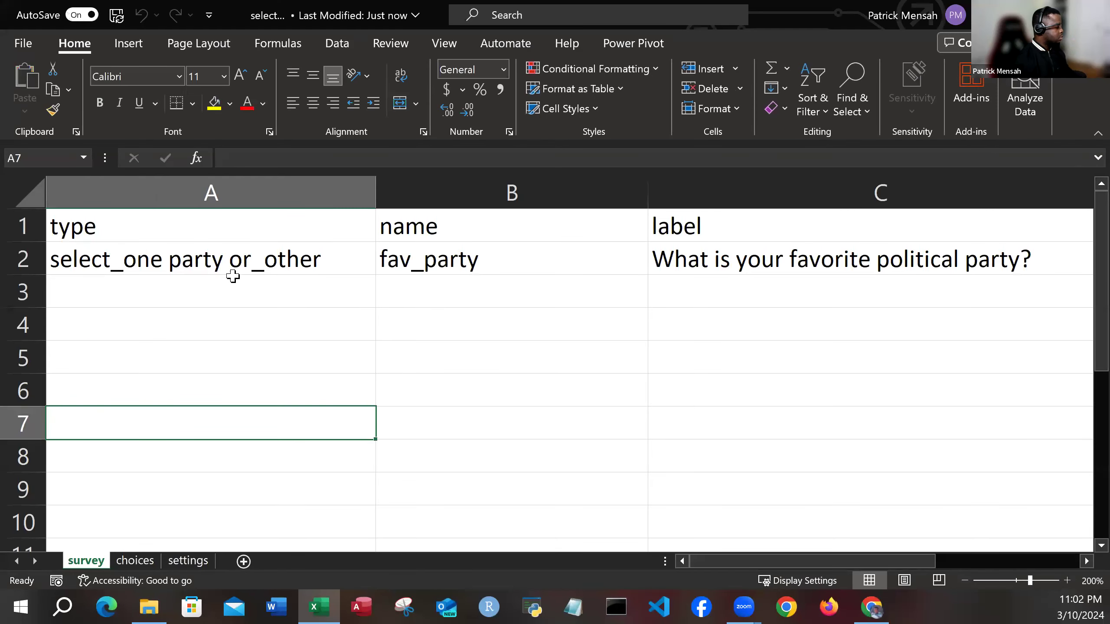
pyautogui.click(233, 274)
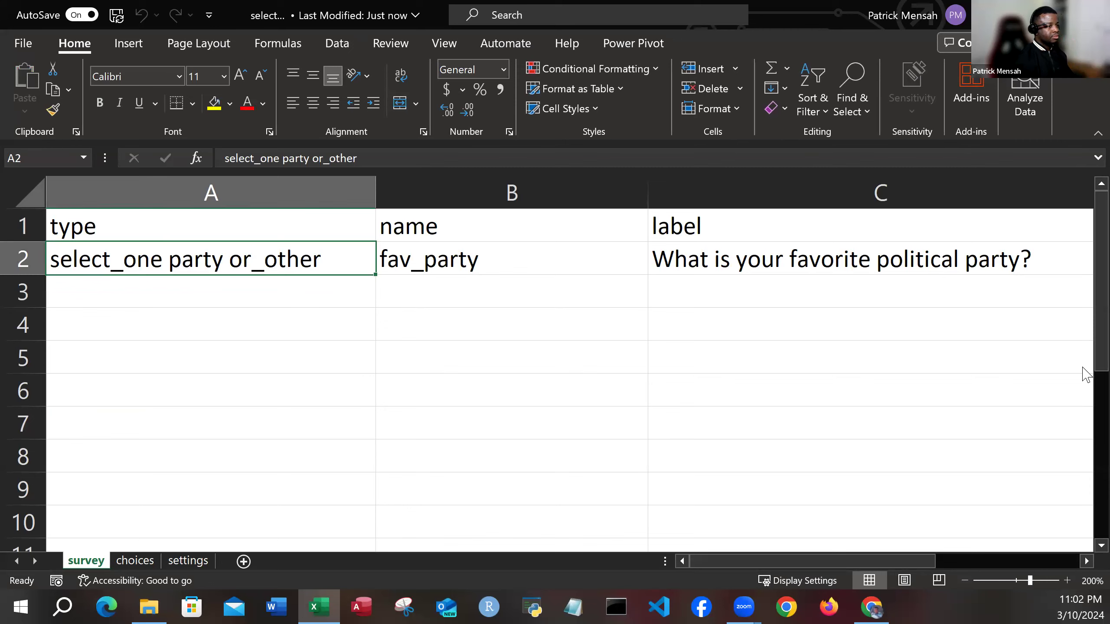
pyautogui.hotkey('alt', 'F4')
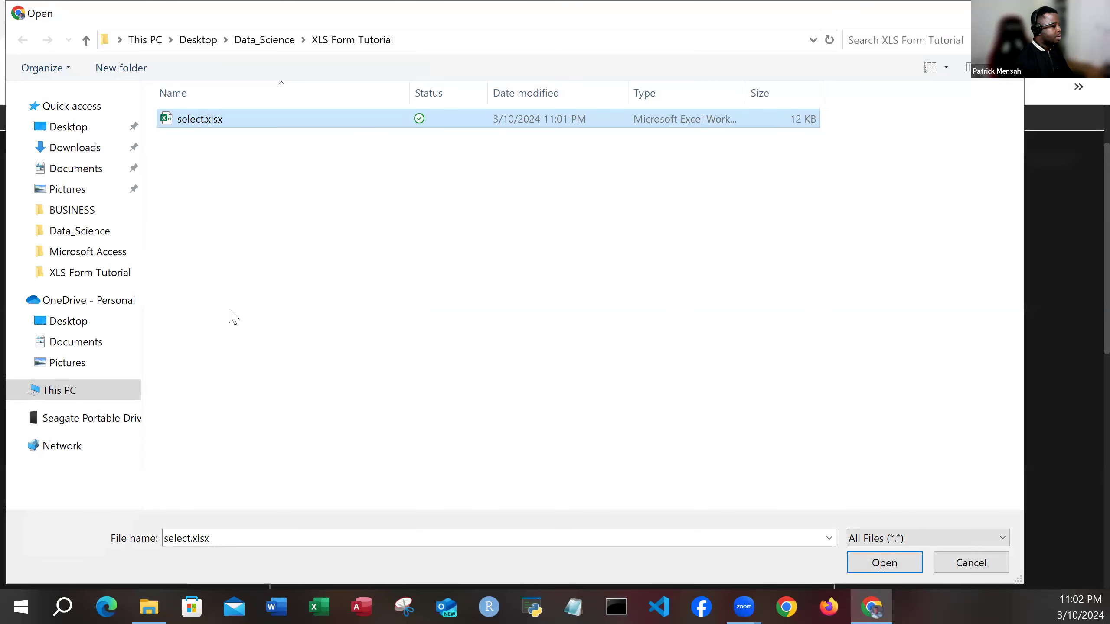
# Upload select.xlsx to XLSForm Online, submit it for conversion and preview the form in the browser
pyautogui.click(885, 563)
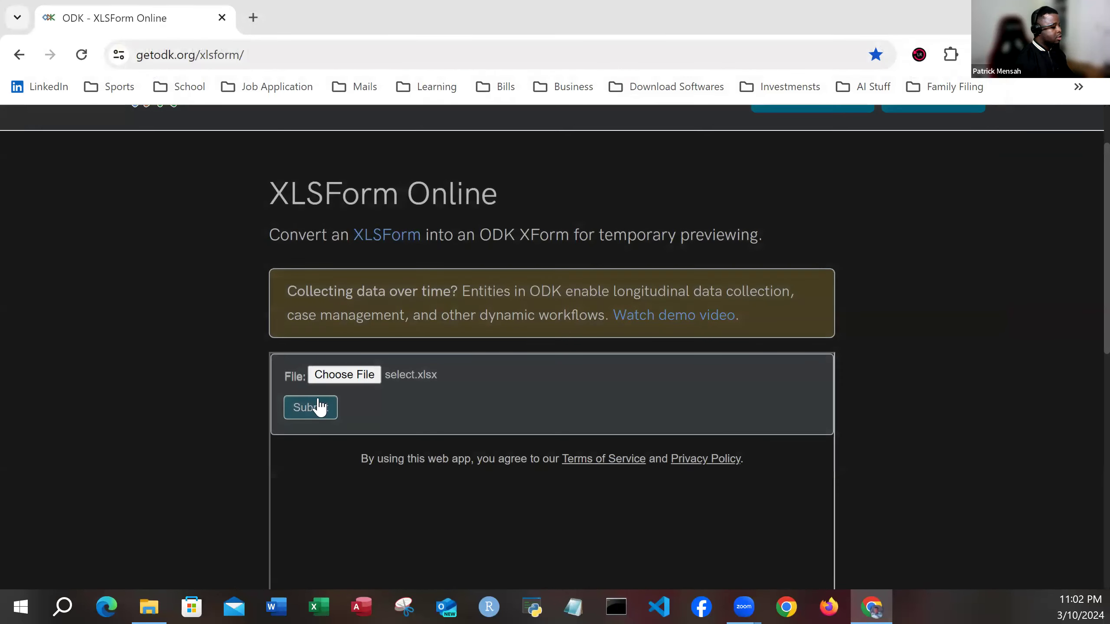
pyautogui.click(299, 411)
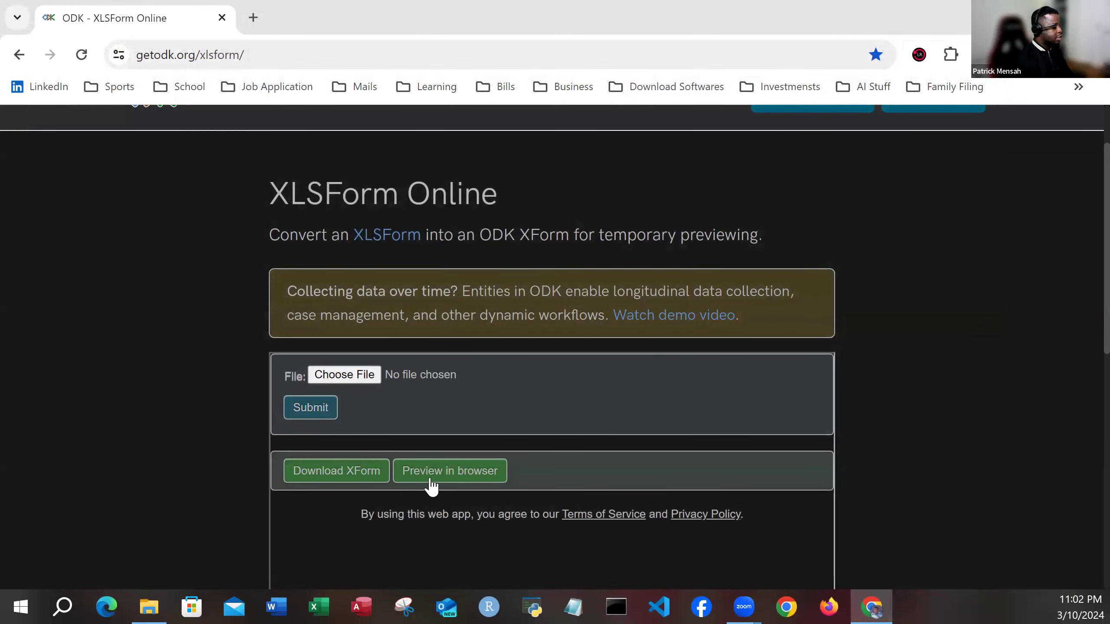
pyautogui.click(438, 477)
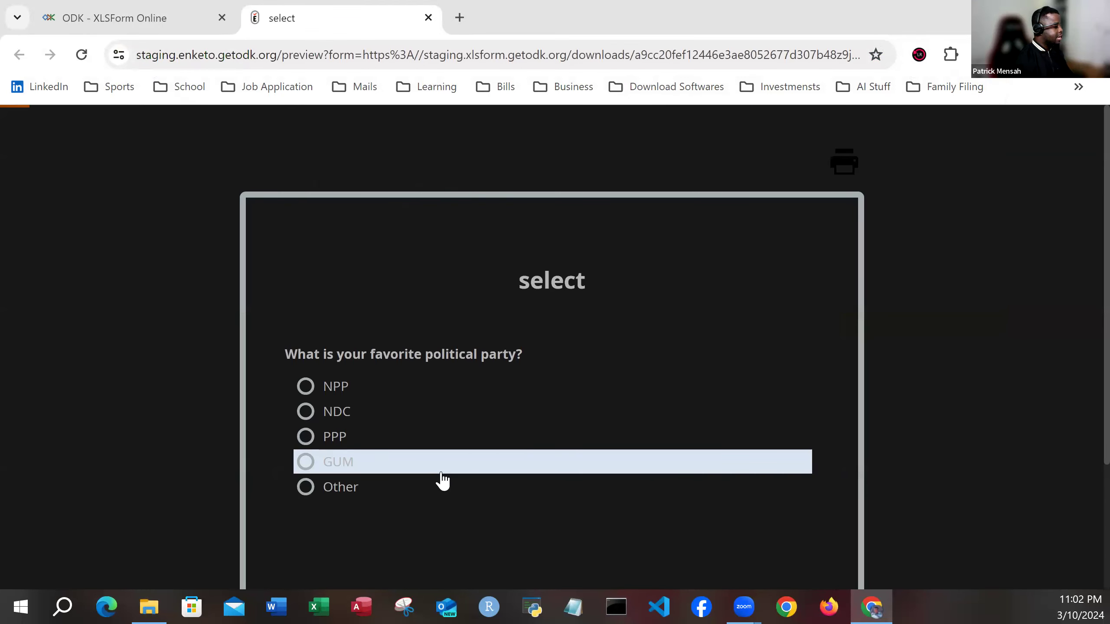
# Read the favorite political party question in the preview and test the answers NPP, NDC, PPP and GUM in turn
pyautogui.scroll(-3, 445, 463)
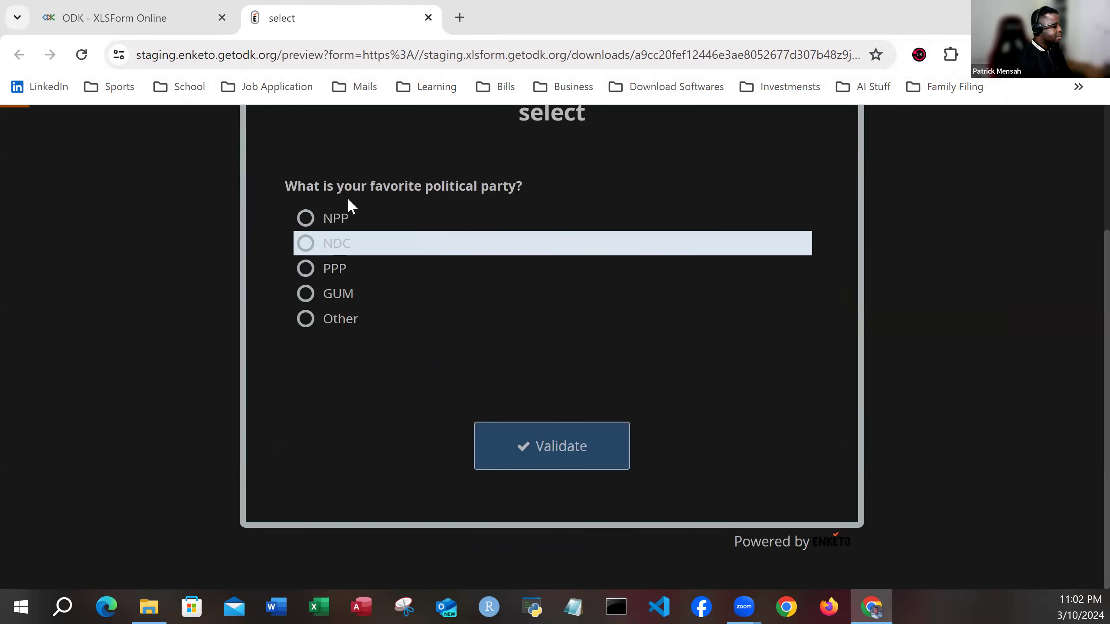
pyautogui.scroll(2, 441, 273)
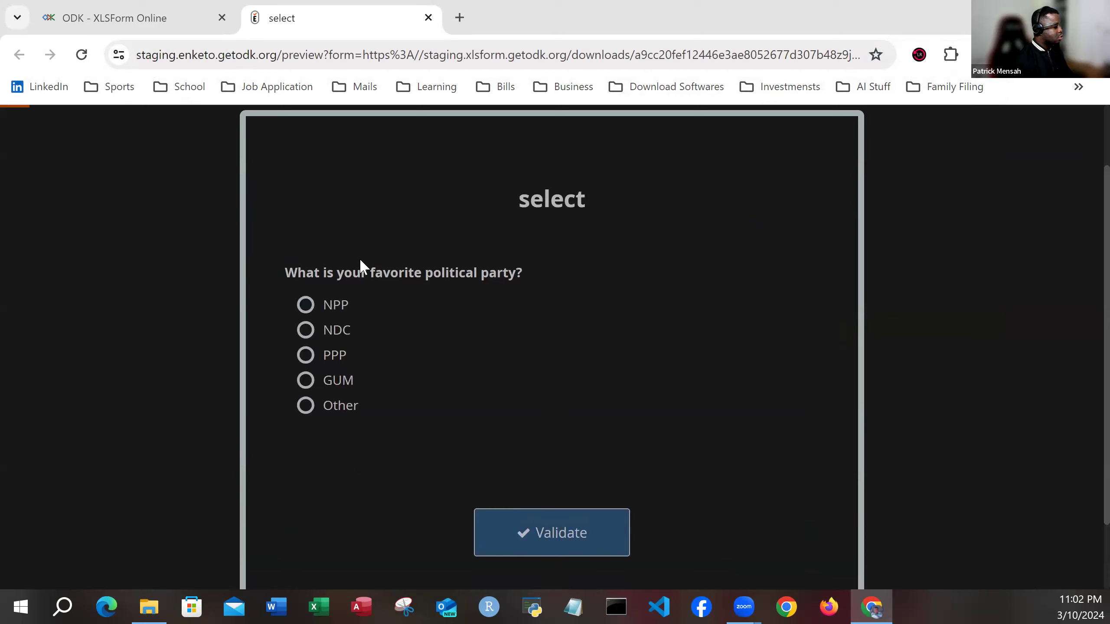
pyautogui.moveTo(288, 272); pyautogui.dragTo(517, 273)
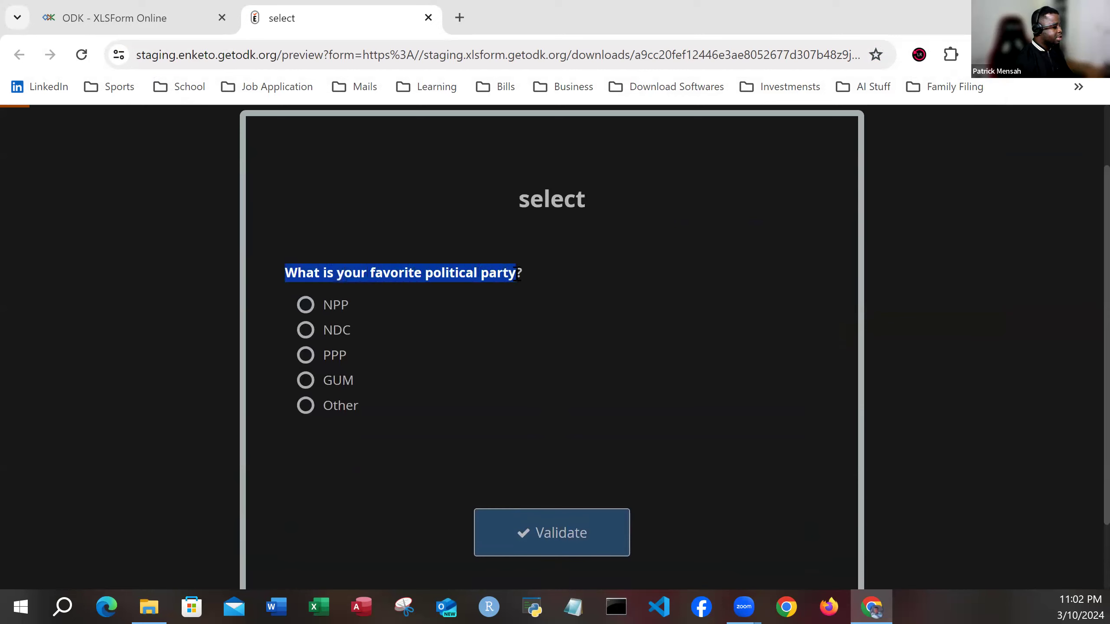
pyautogui.click(306, 304)
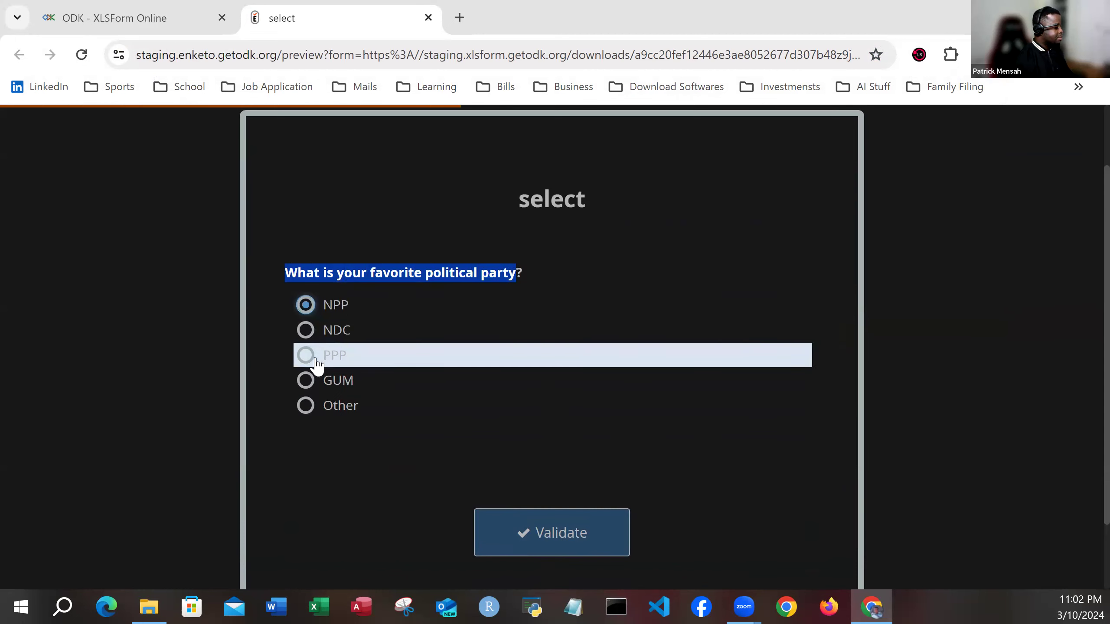
pyautogui.click(306, 330)
pyautogui.click(307, 358)
pyautogui.click(306, 380)
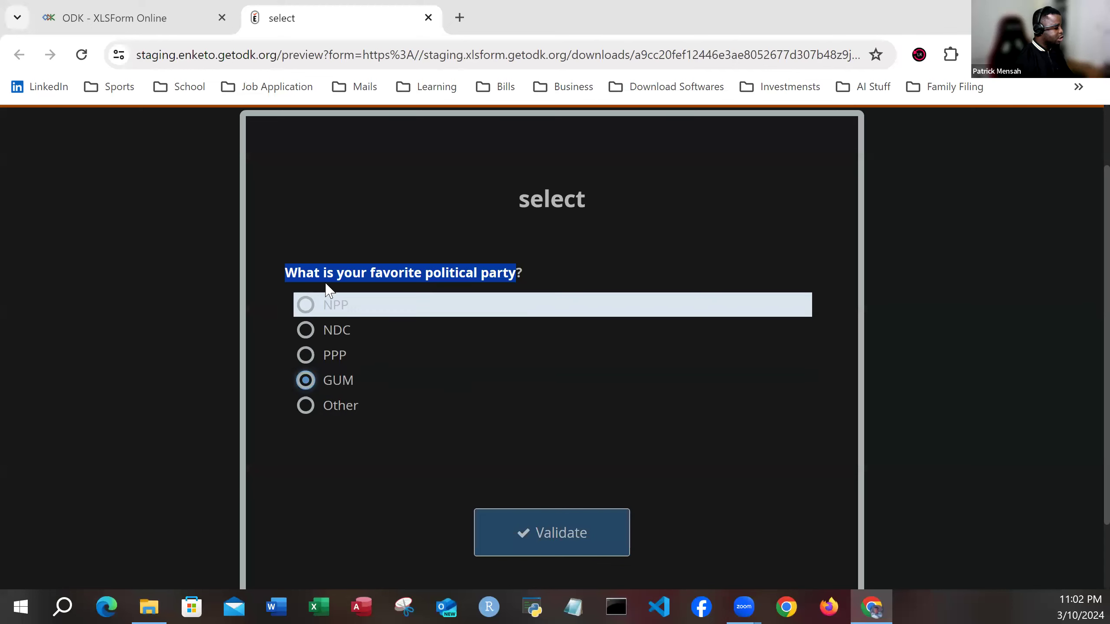
# Answer the question with Other, specify "NDP", validate the form and dismiss the validation message
pyautogui.click(306, 406)
pyautogui.click(315, 481)
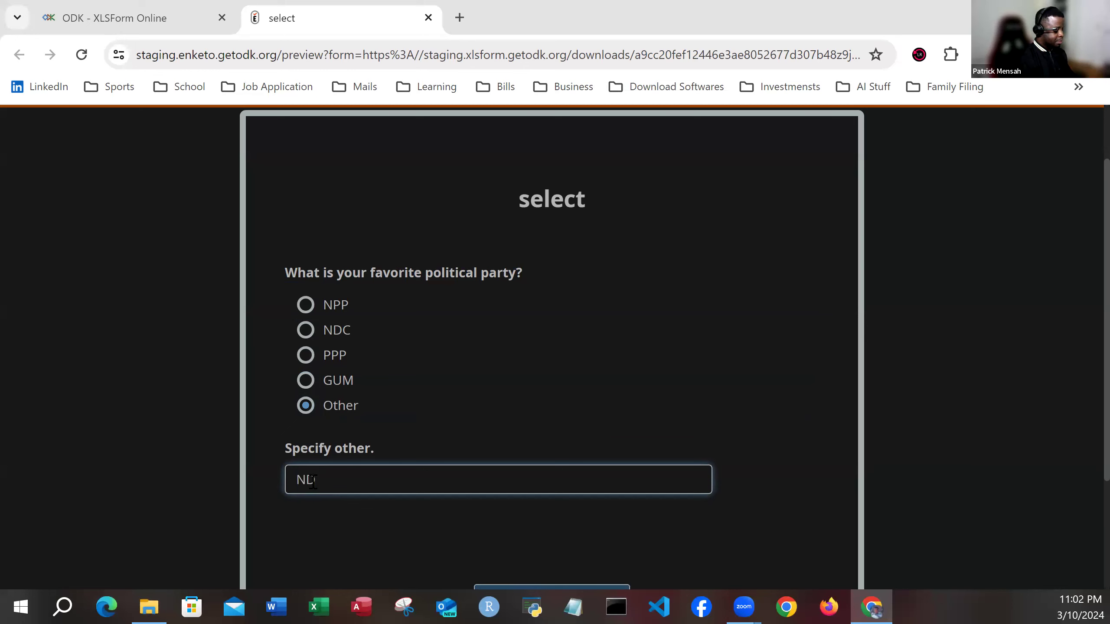
pyautogui.scroll(-3, 547, 395)
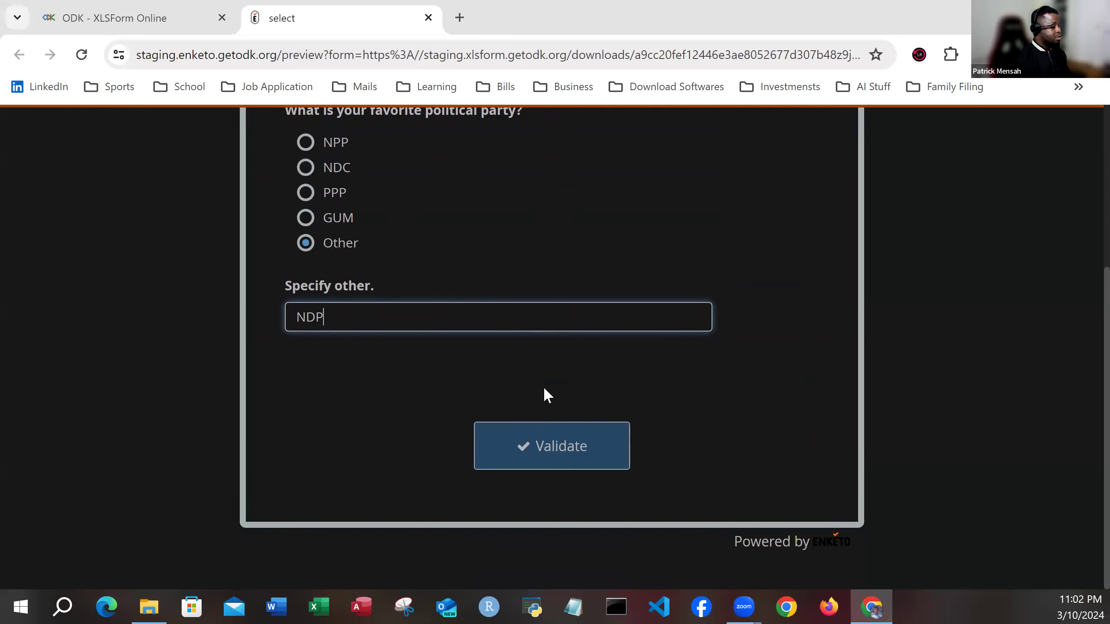
pyautogui.click(544, 440)
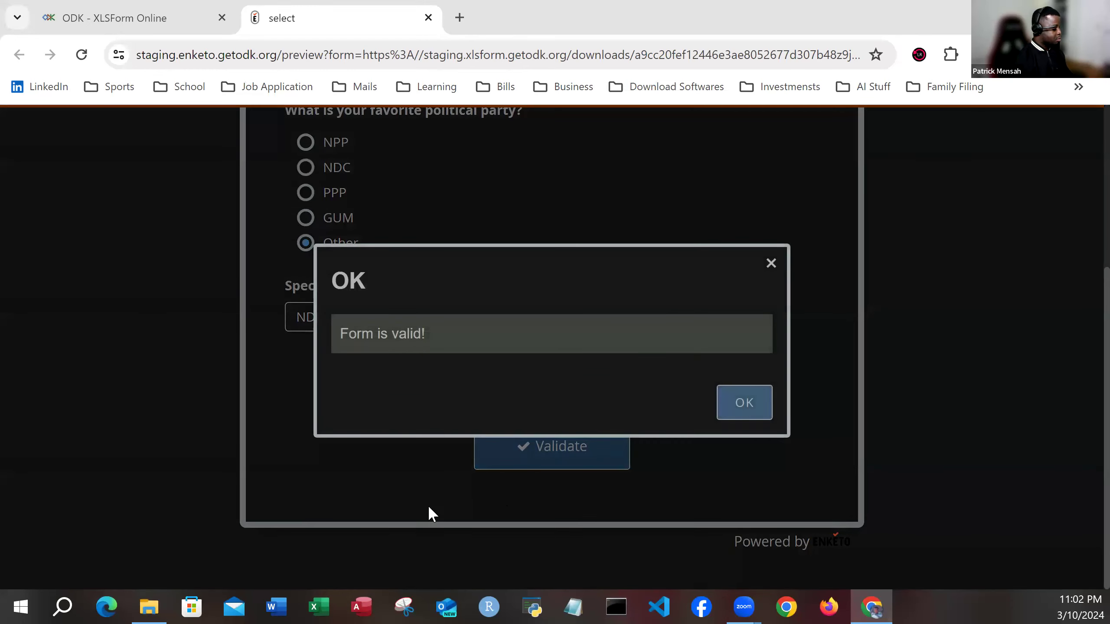
pyautogui.click(744, 402)
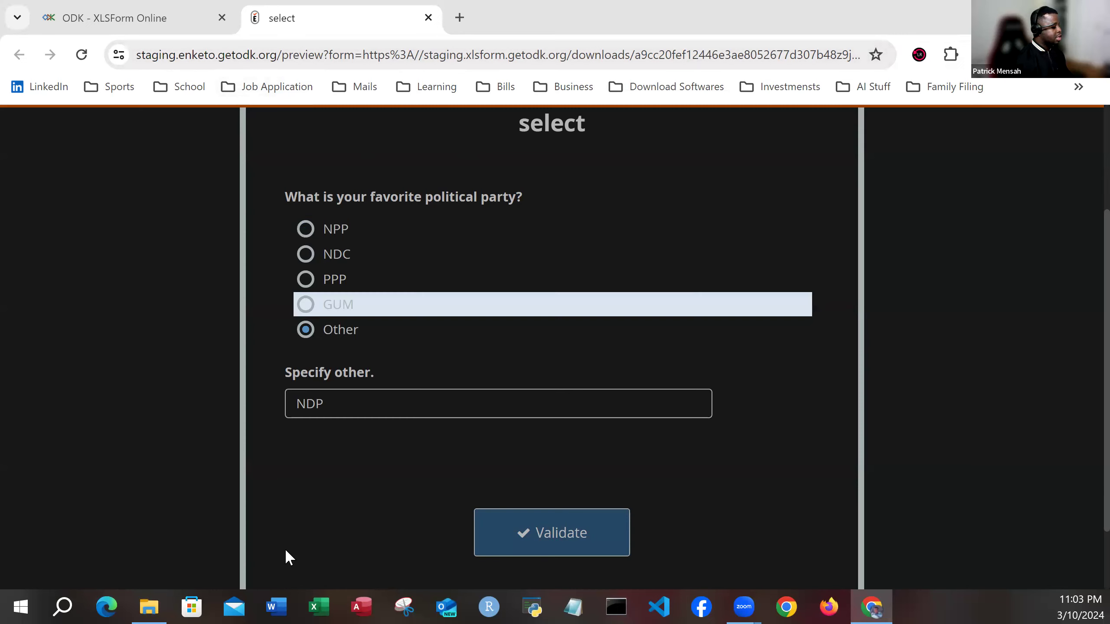
# Reopen the recent select.xlsx workbook in Excel and select the question type cell A2 on the survey sheet
pyautogui.click(323, 608)
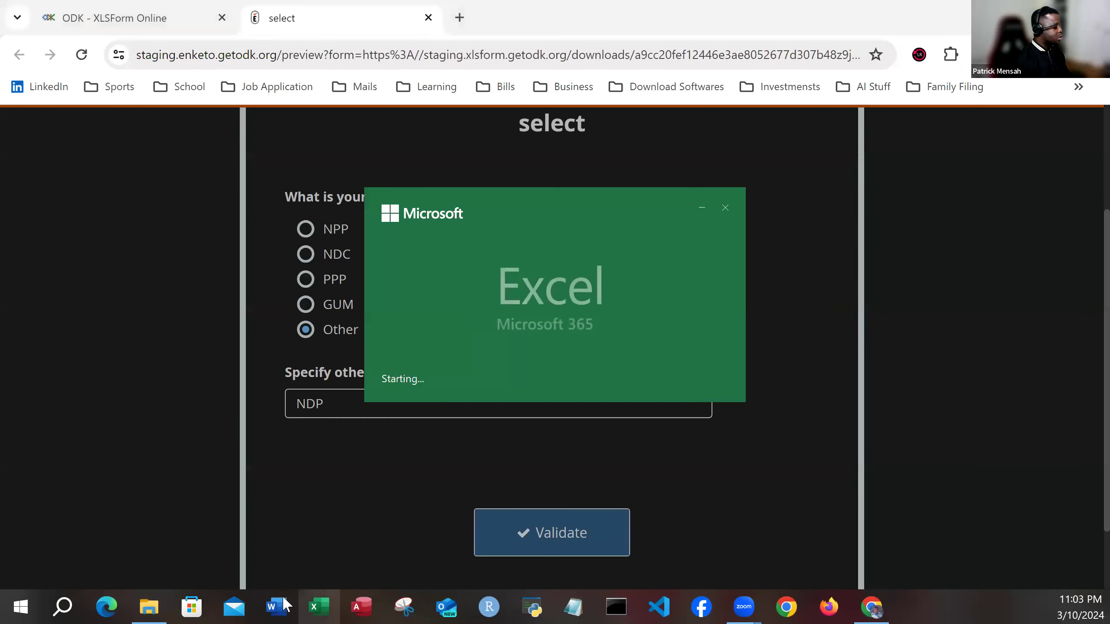
pyautogui.click(286, 415)
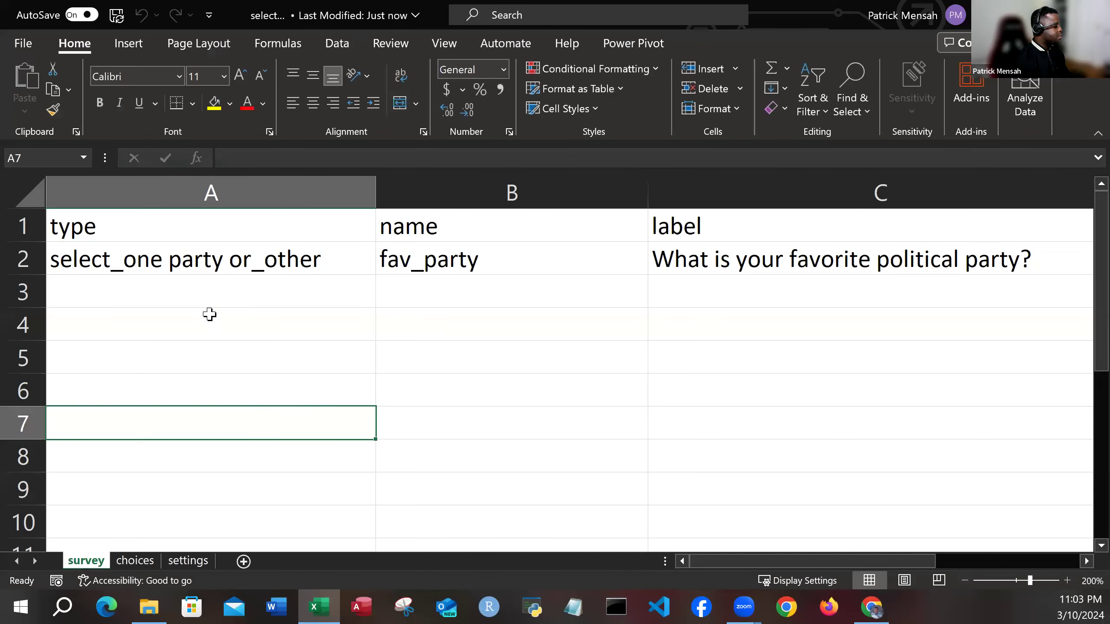
pyautogui.click(230, 265)
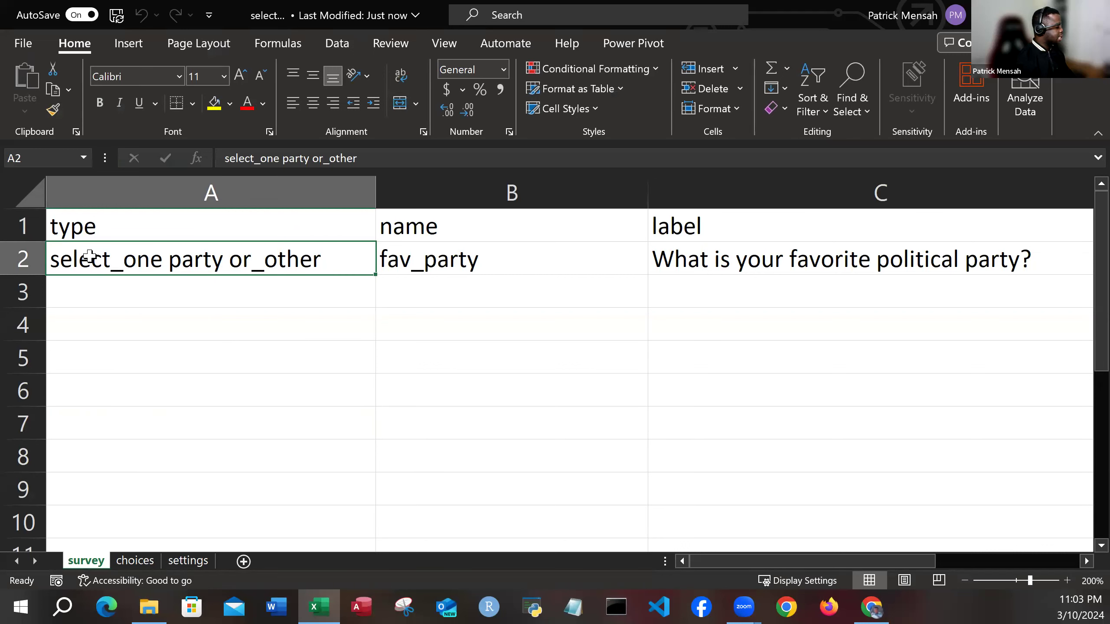
# Remove "one" from the select_one question type in cell A2, keeping the cell in editing
pyautogui.doubleClick(160, 262)
pyautogui.press('BackSpace')
pyautogui.press('BackSpace')
pyautogui.press('BackSpace')
pyautogui.write('MULTIPL')
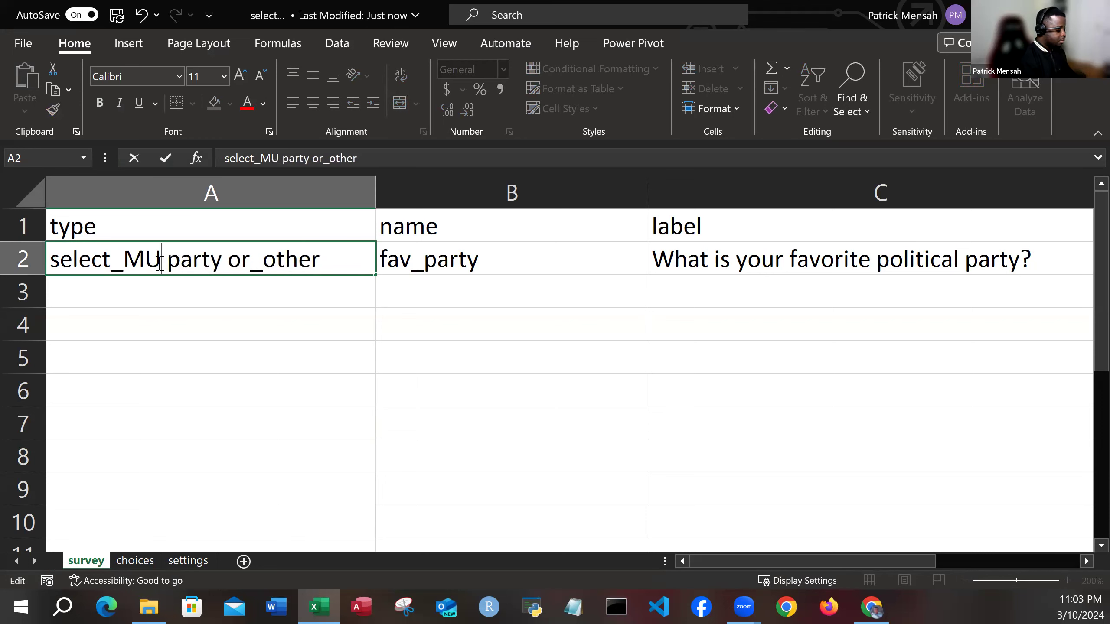
pyautogui.write('E')
pyautogui.press('BackSpace')
pyautogui.press('BackSpace')
pyautogui.press('BackSpace')
pyautogui.press('BackSpace')
pyautogui.press('BackSpace')
pyautogui.press('BackSpace')
pyautogui.press('BackSpace')
pyautogui.press('BackSpace')
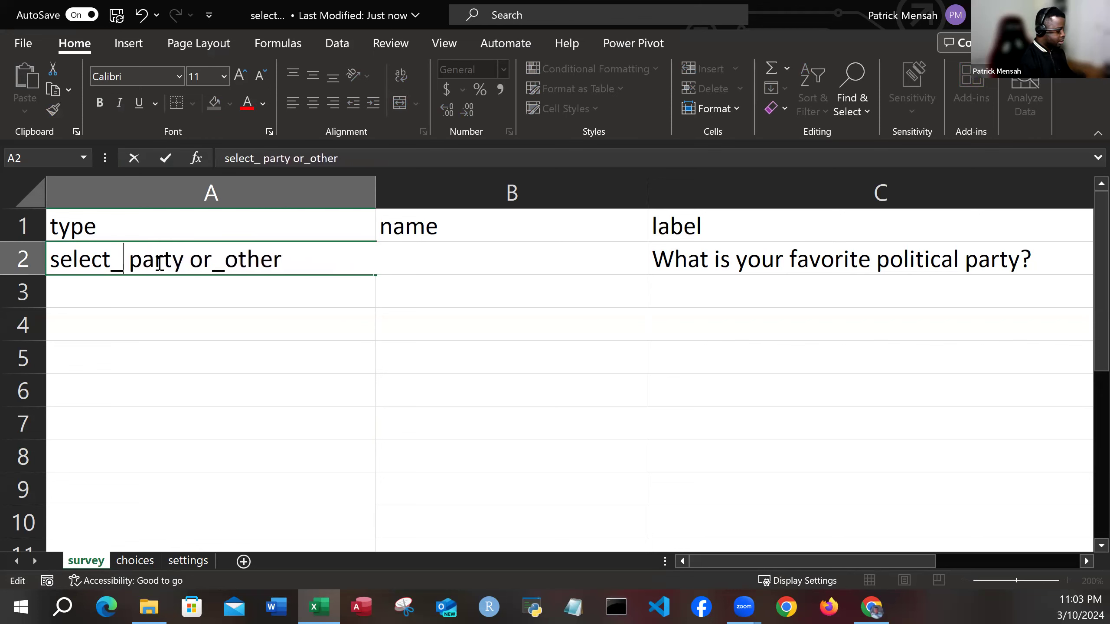
# Complete the question type in cell A2 as "select_multiple party or_other"
pyautogui.write('multiple')
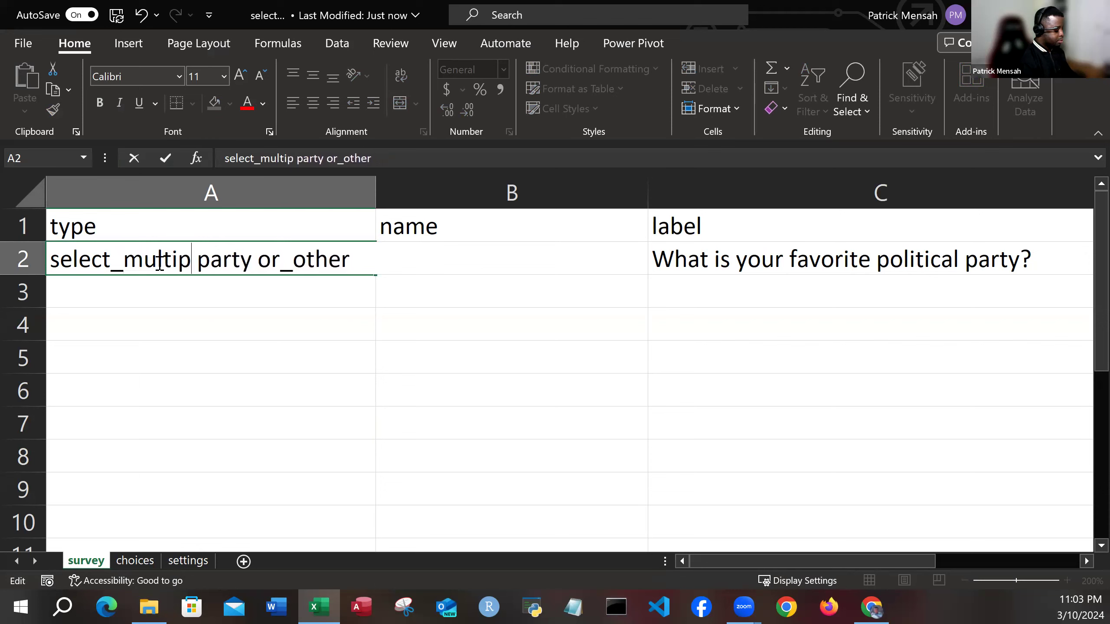
pyautogui.click(153, 292)
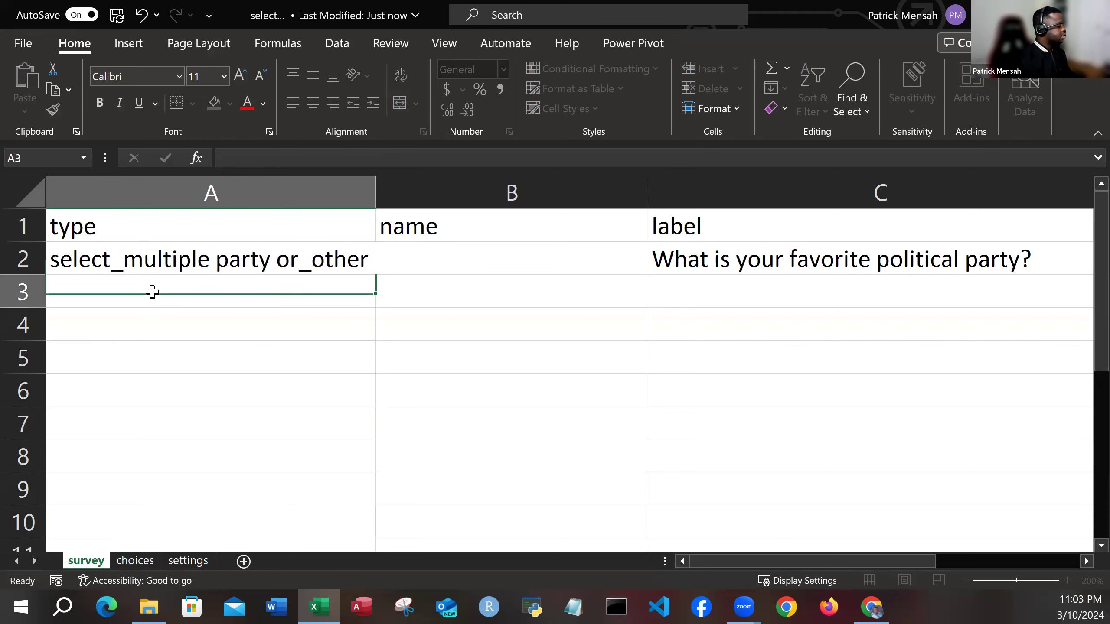
pyautogui.hotkey('ctrl', 'a')
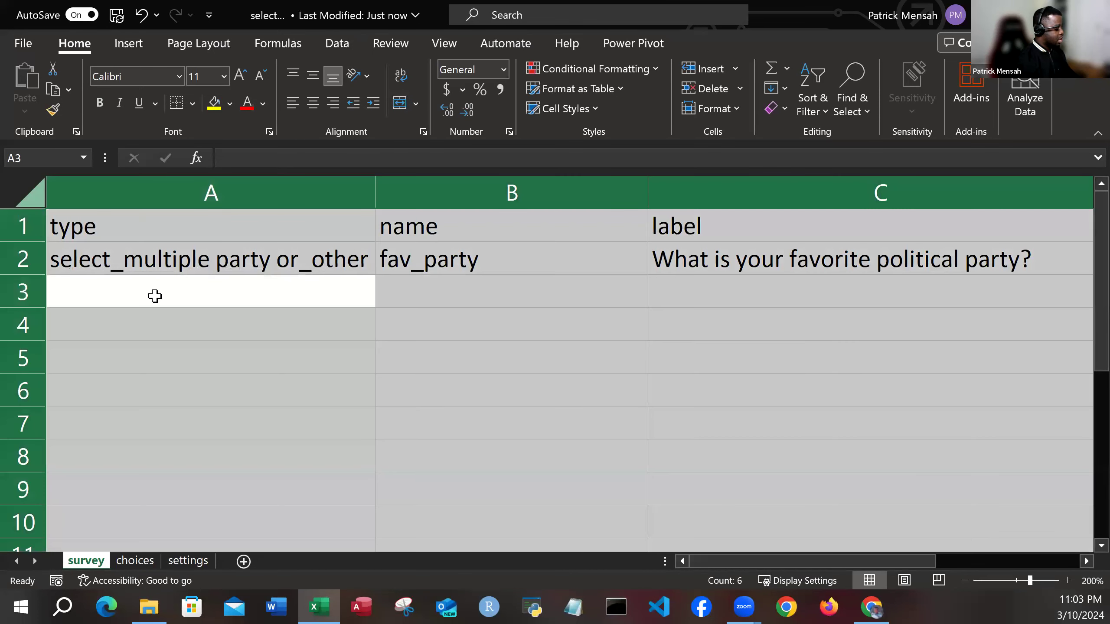
pyautogui.click(163, 334)
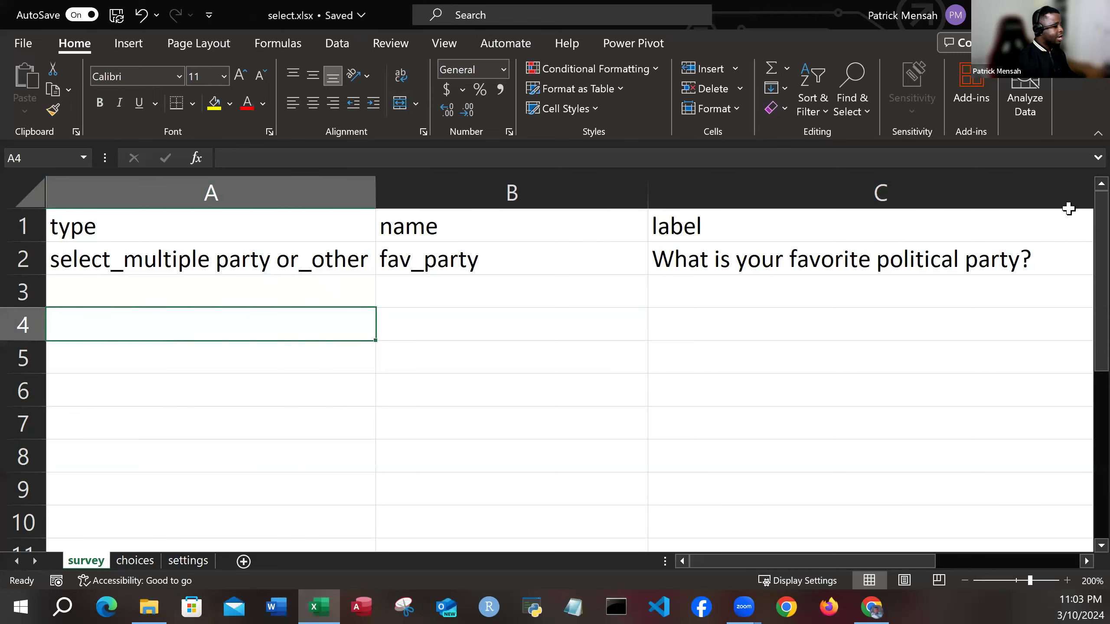
# Close the workbook and the old form preview, and reload the XLSForm Online page for a new upload
pyautogui.click(319, 607)
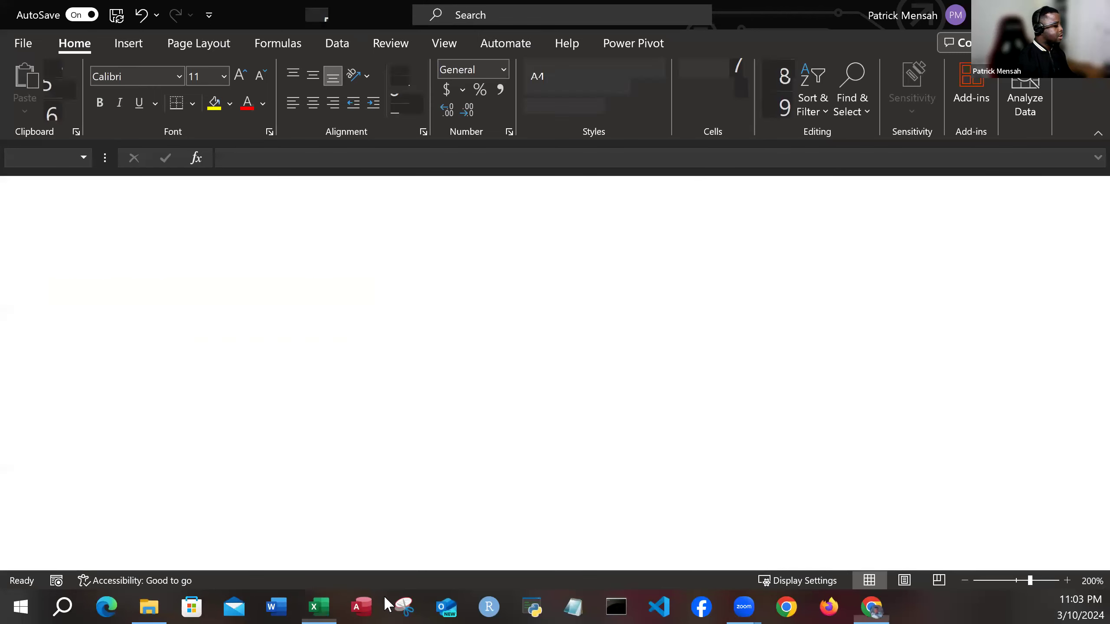
pyautogui.scroll(3, 345, 456)
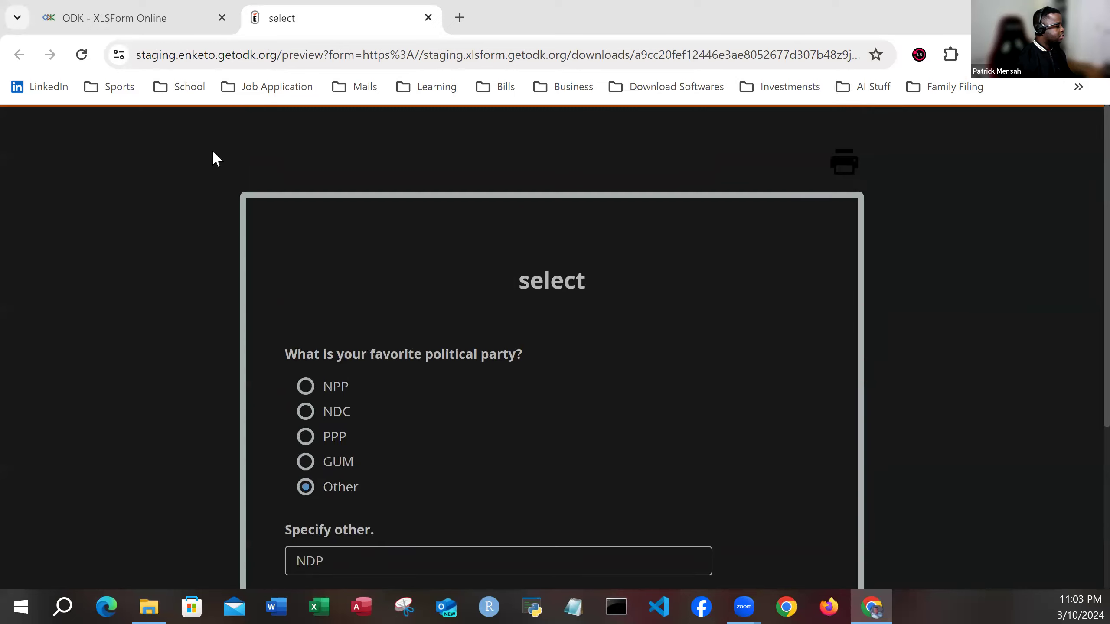
pyautogui.click(428, 17)
pyautogui.click(285, 53)
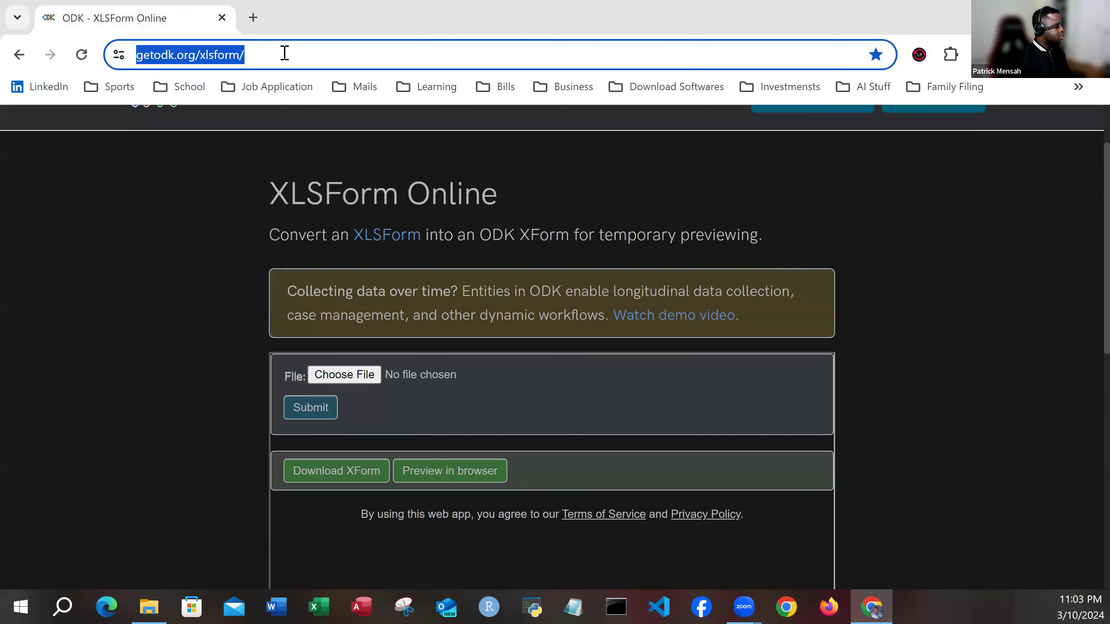
pyautogui.press('Return')
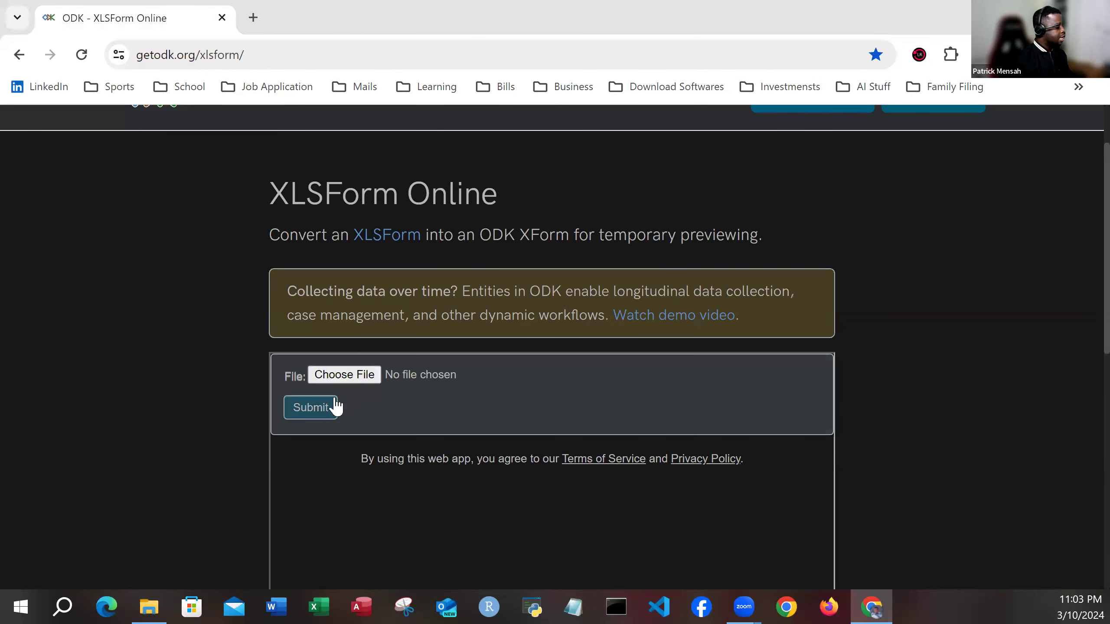
# Upload select.xlsx from the XLS Form Tutorial folder, convert it, and preview the resulting form in the browser
pyautogui.click(340, 376)
pyautogui.click(210, 122)
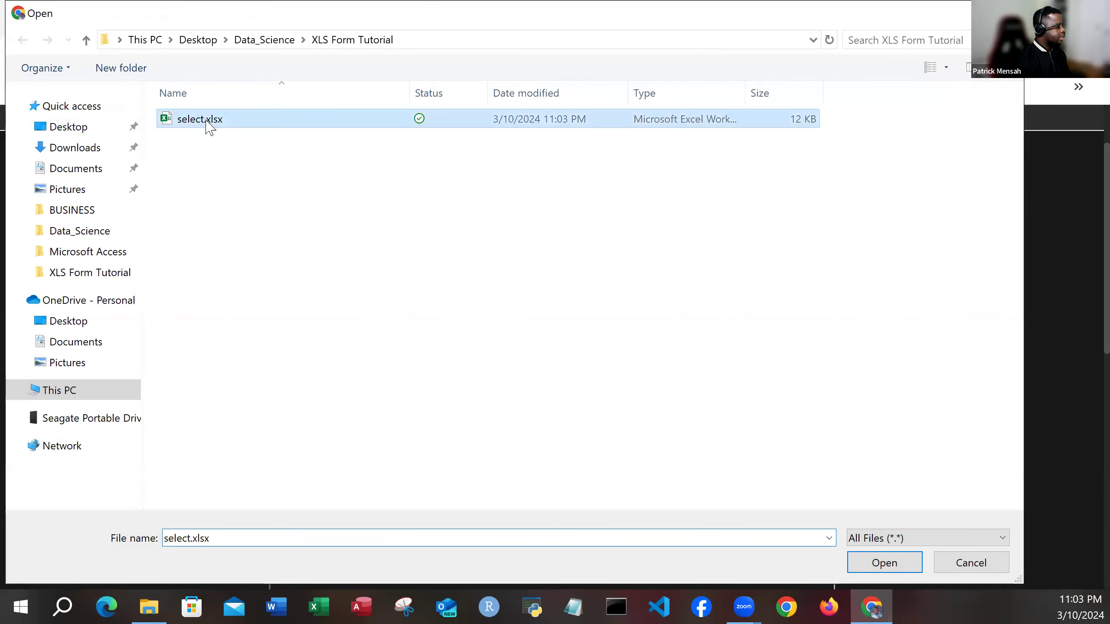
pyautogui.click(884, 563)
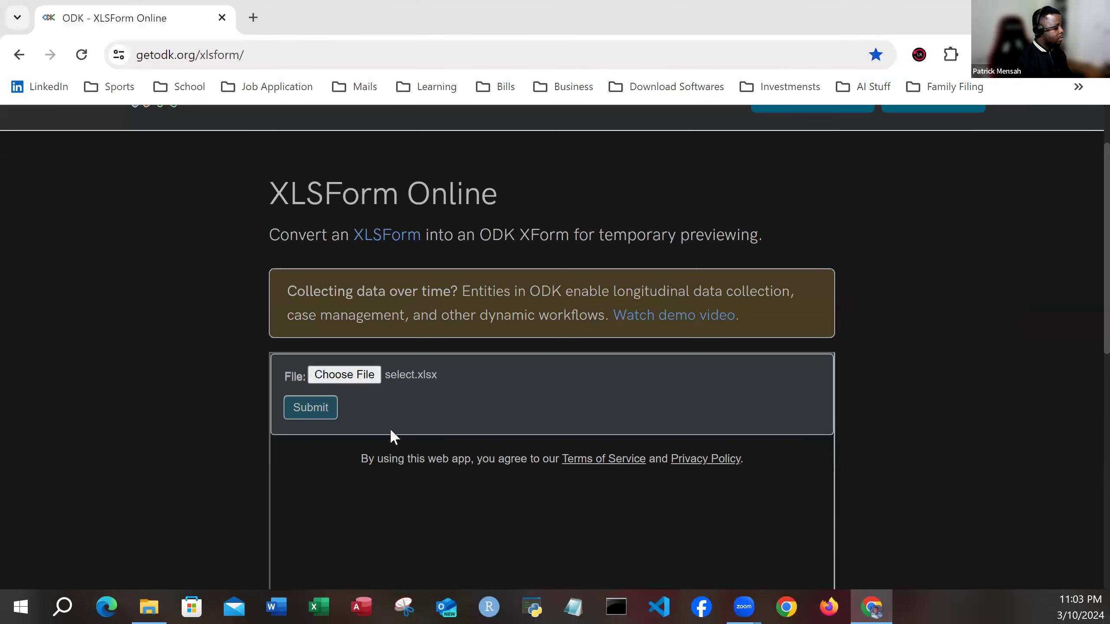
pyautogui.click(322, 414)
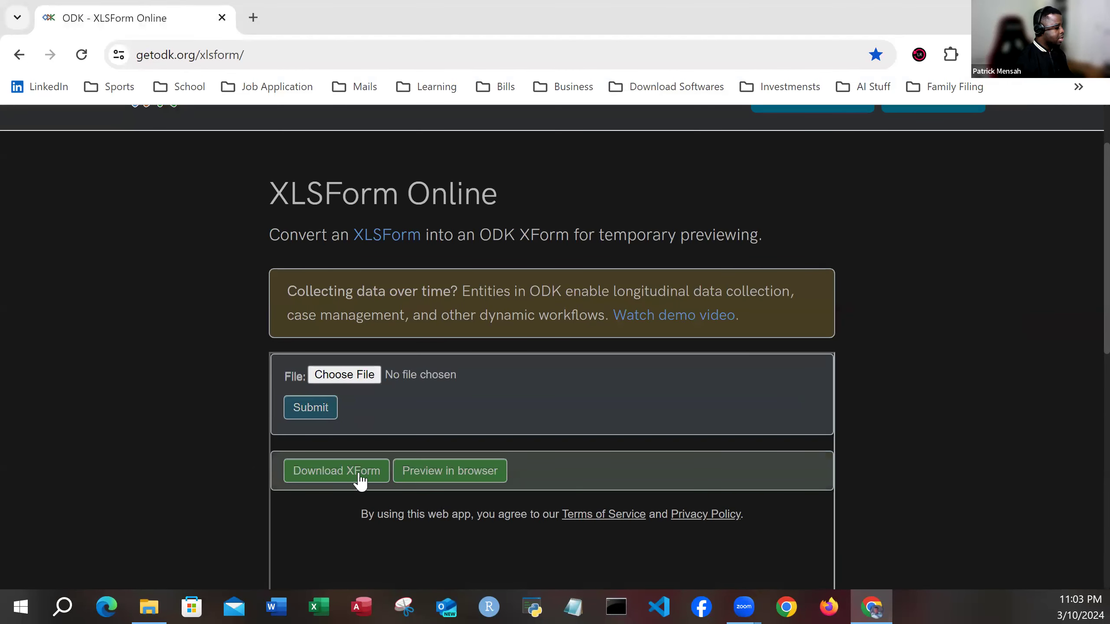
pyautogui.click(426, 477)
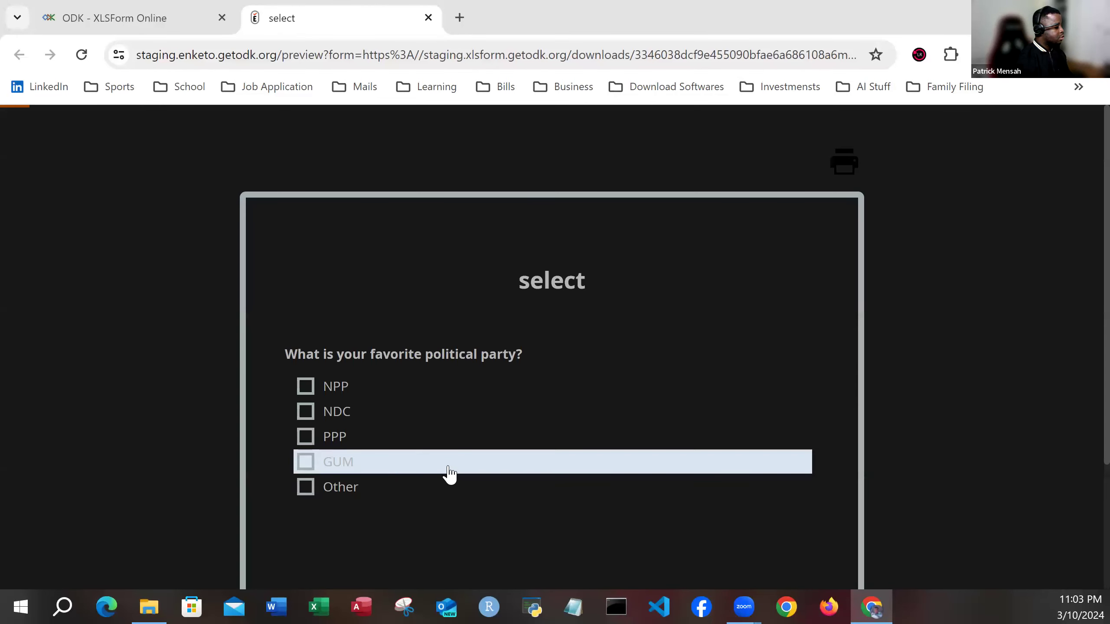
# Select NPP, NDC, PPP, GUM and Other as favorite parties, and place the cursor in the Specify other field
pyautogui.scroll(-3, 478, 471)
pyautogui.scroll(2, 411, 443)
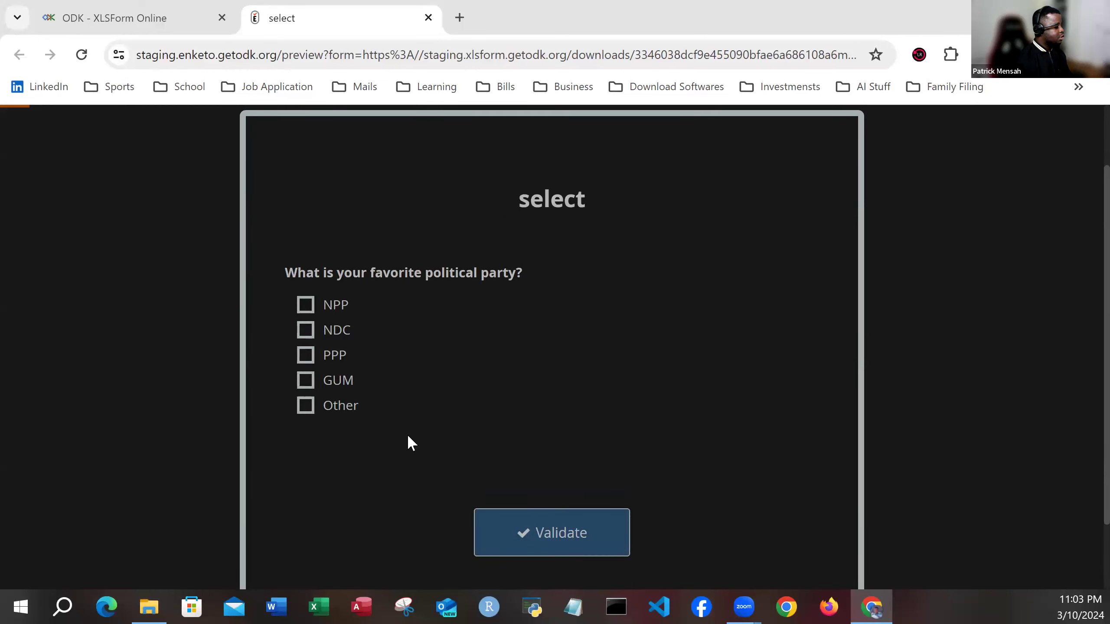
pyautogui.click(314, 307)
pyautogui.click(313, 330)
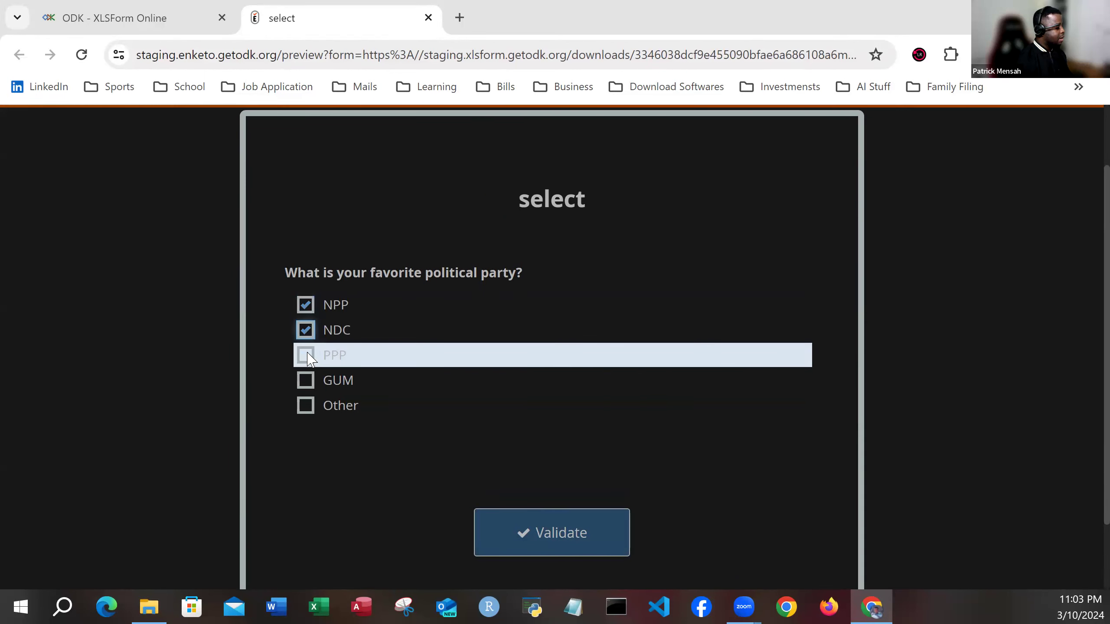
pyautogui.click(309, 357)
pyautogui.click(306, 382)
pyautogui.click(306, 409)
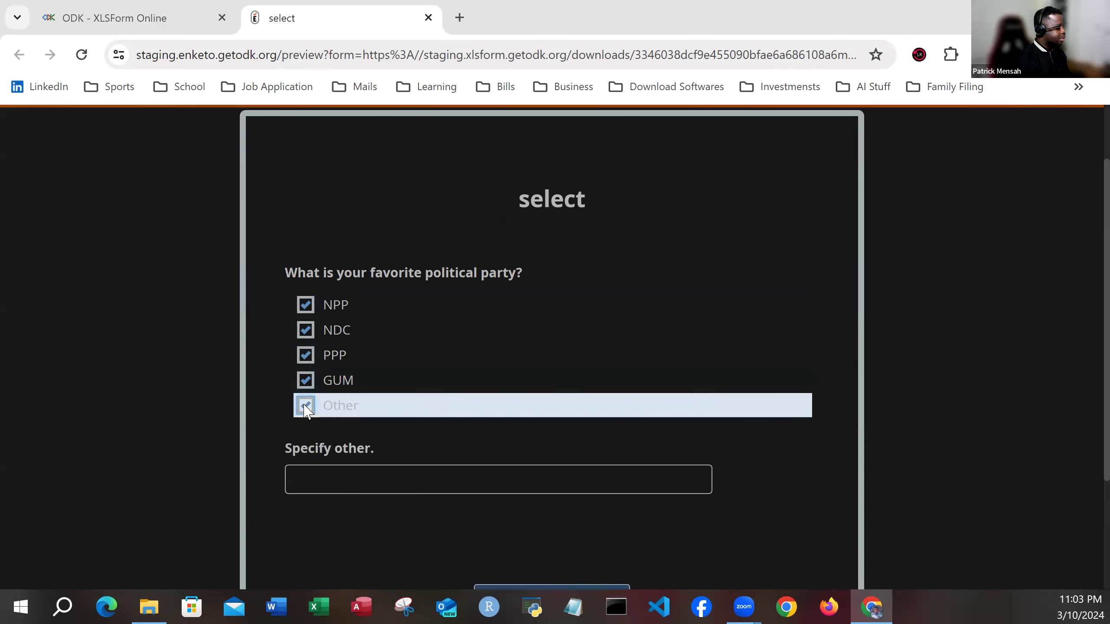
pyautogui.click(341, 480)
pyautogui.scroll(-3, 351, 490)
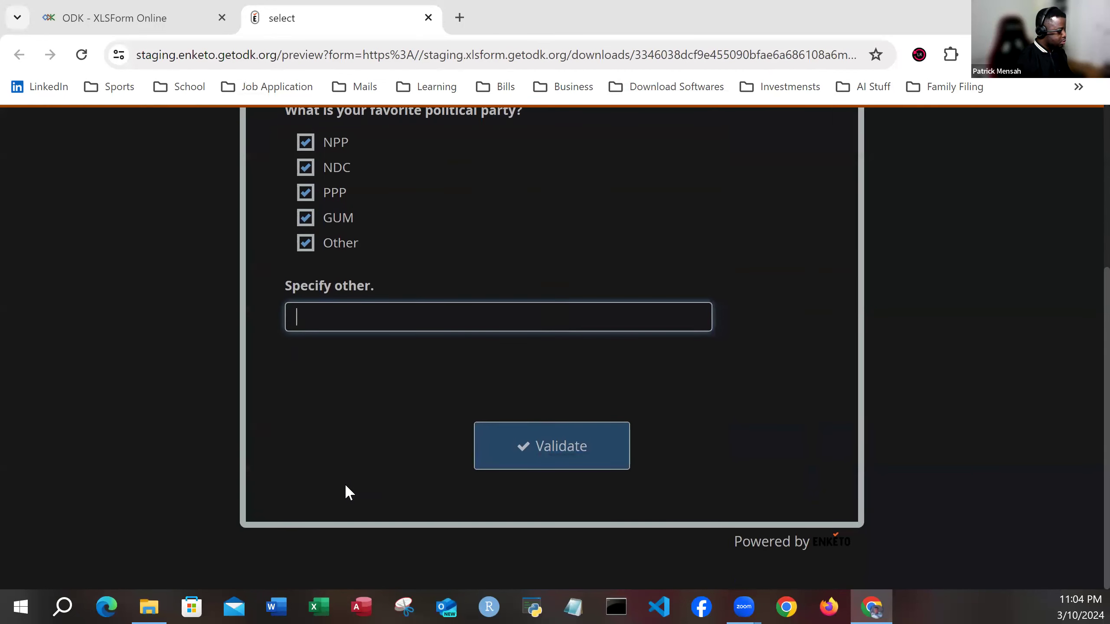
pyautogui.write('D')
pyautogui.press('BackSpace')
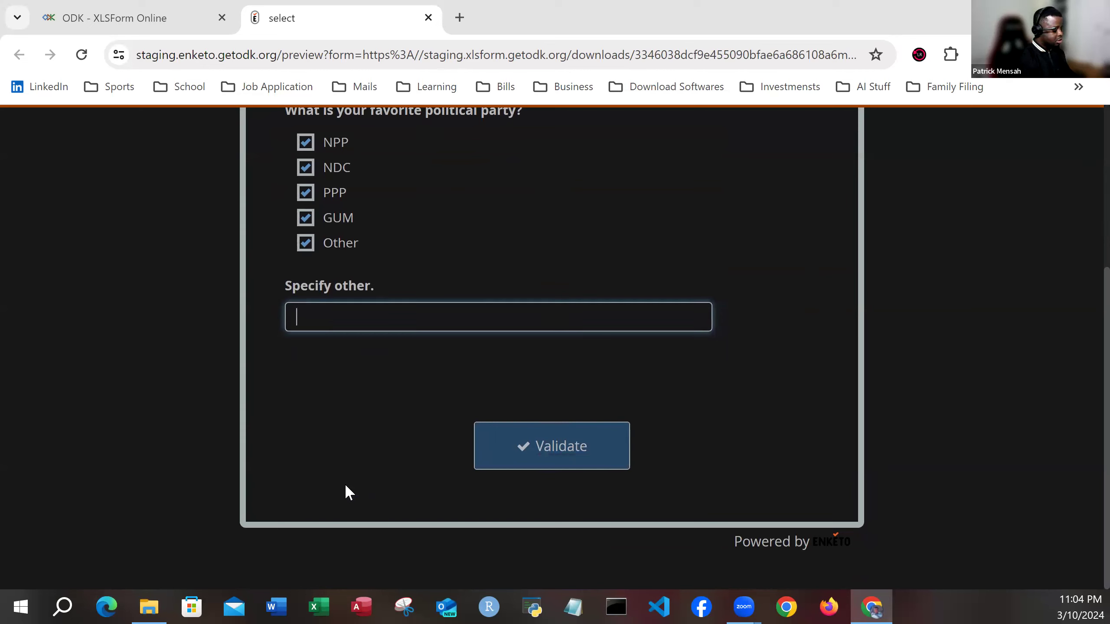
pyautogui.write('MULR')
pyautogui.press('BackSpace')
pyautogui.press('BackSpace')
pyautogui.press('BackSpace')
pyautogui.press('BackSpace')
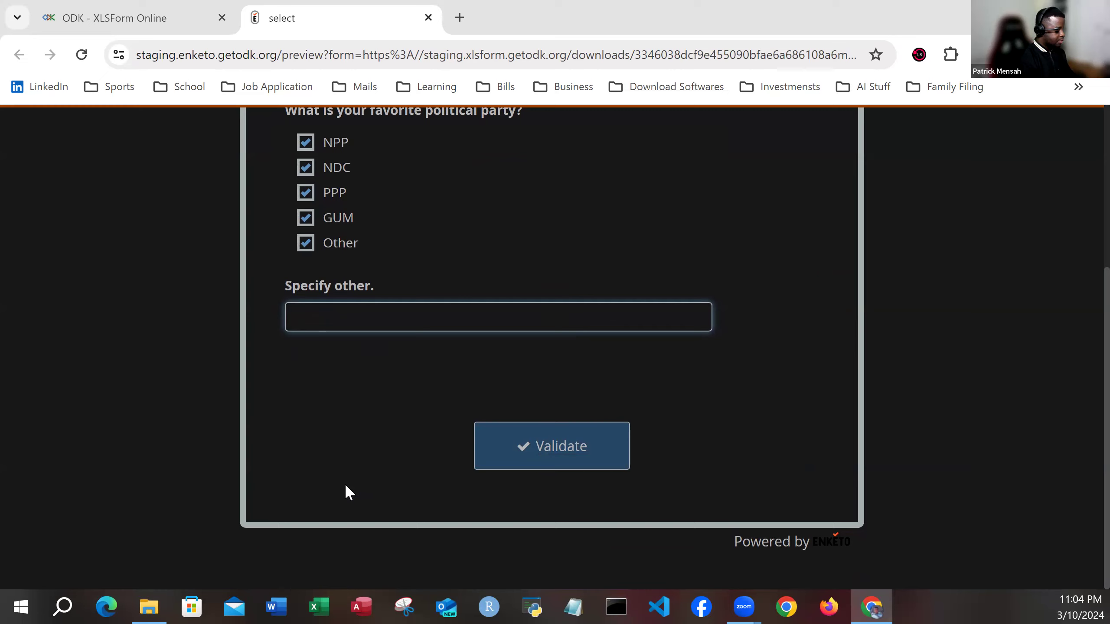
# Enter NDP in capitals as the specified other political party
pyautogui.write('ndp')
pyautogui.press('BackSpace')
pyautogui.press('BackSpace')
pyautogui.press('BackSpace')
pyautogui.write('NDP')
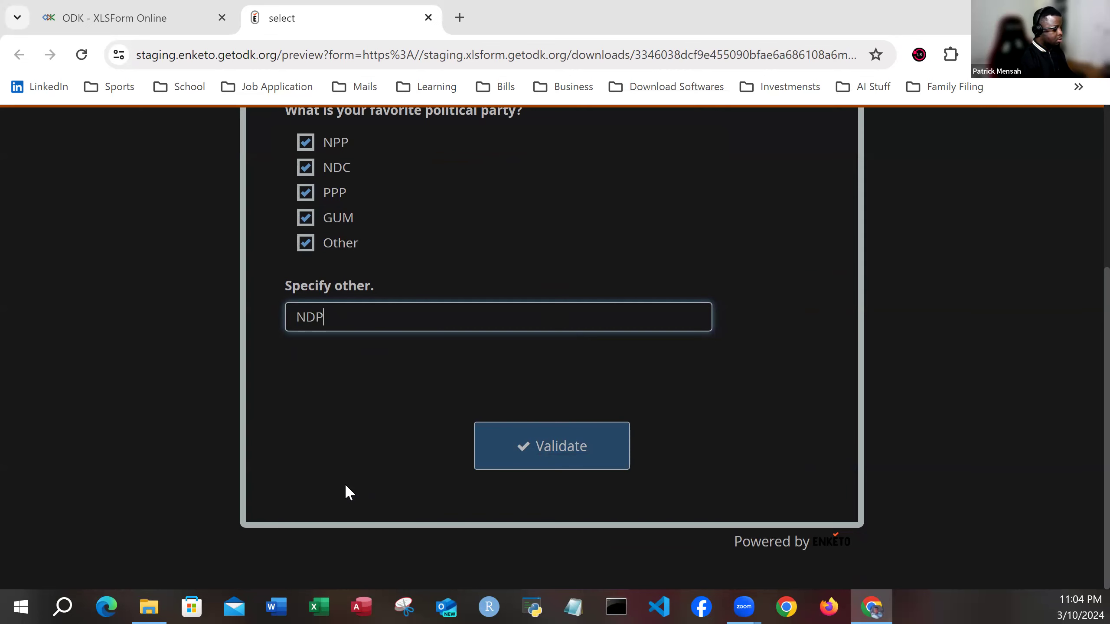
# Validate the completed favorite political party form and dismiss the validation message
pyautogui.scroll(5, 559, 202)
pyautogui.scroll(-4, 561, 209)
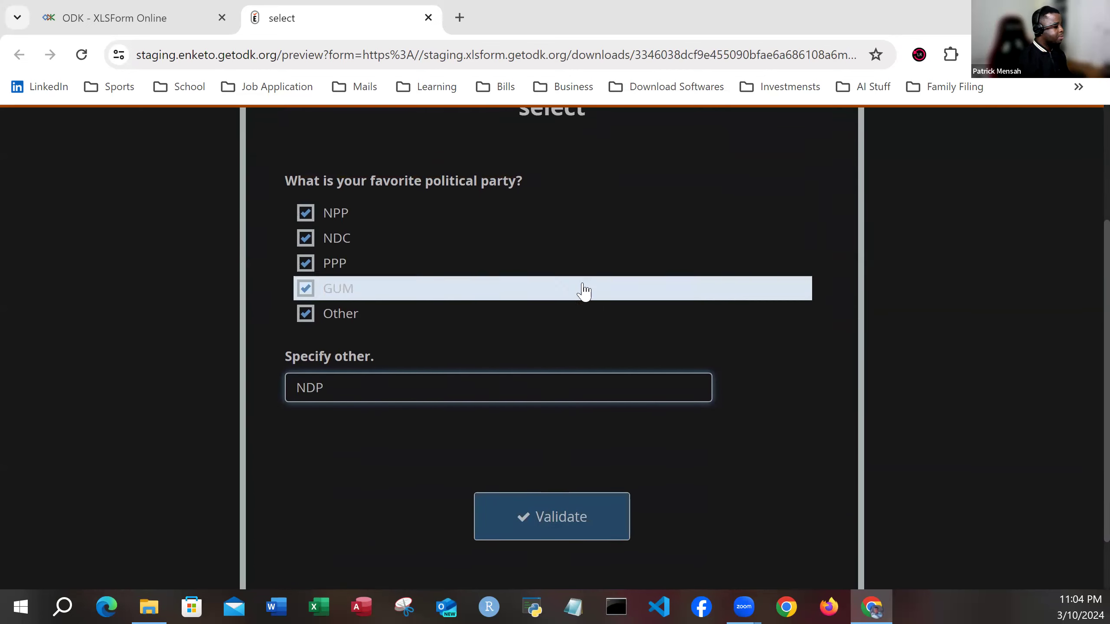
pyautogui.click(571, 516)
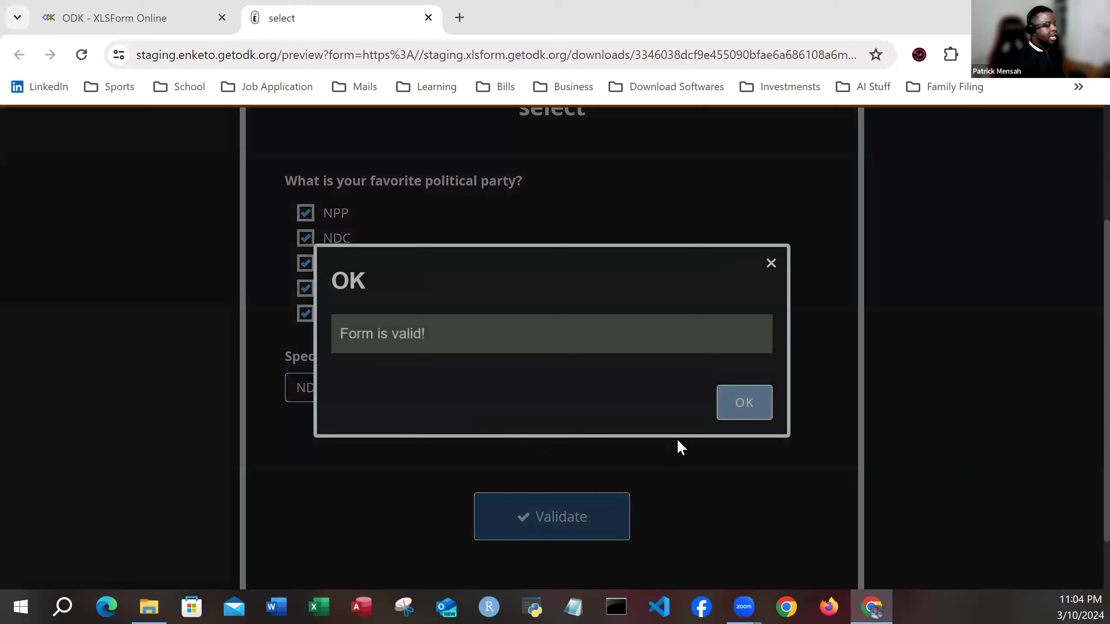
pyautogui.click(753, 412)
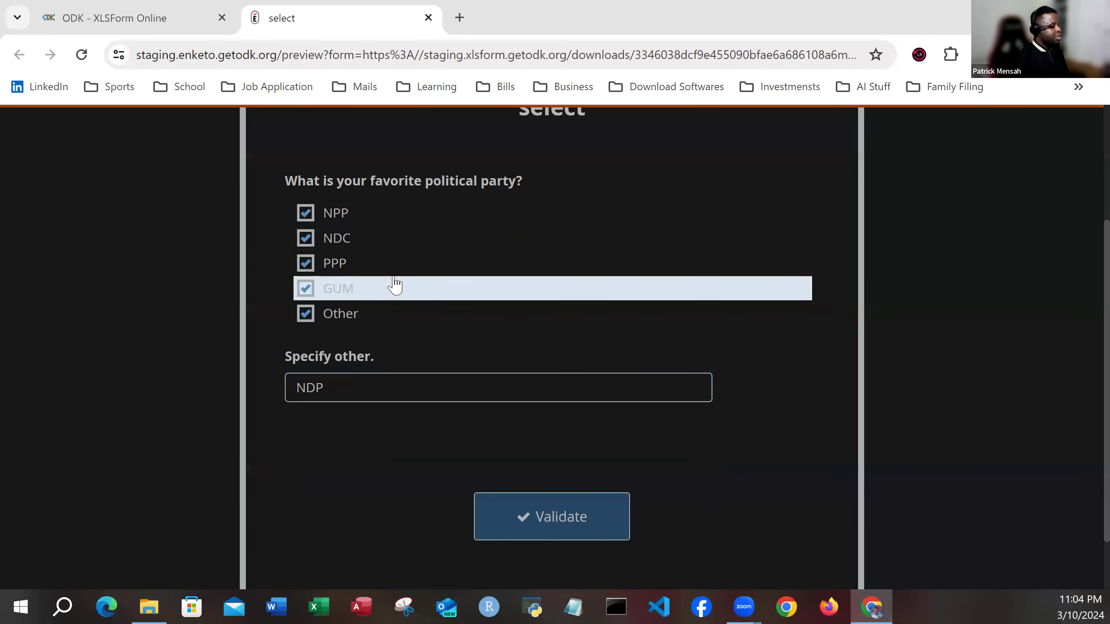